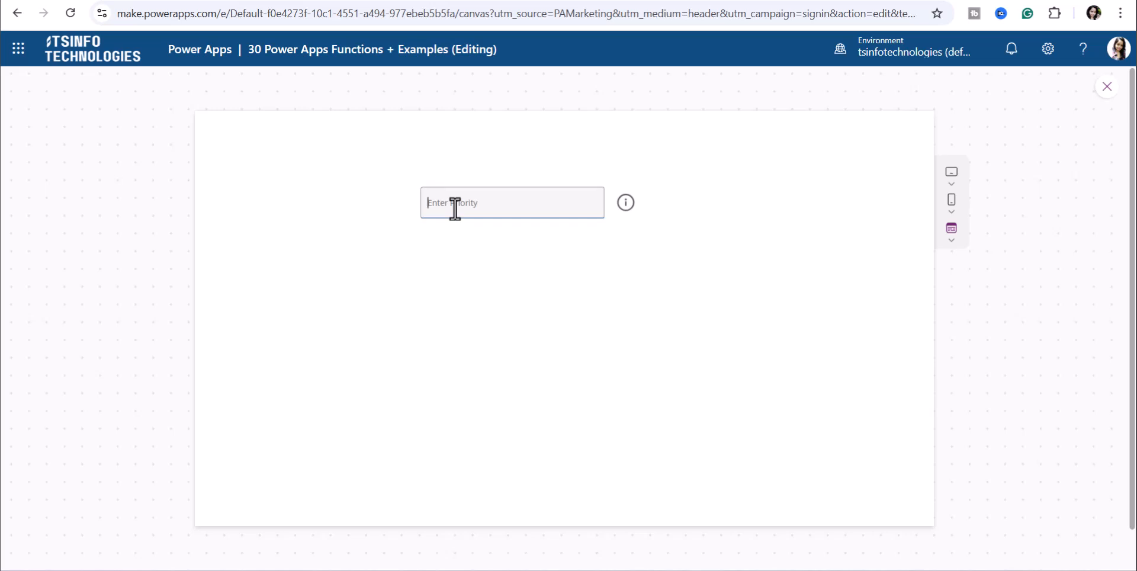
Test the information icon beside the priority field by showing and closing its pop-up, and exit the app preview
{"action": "left_click", "coordinate": [622, 211]}
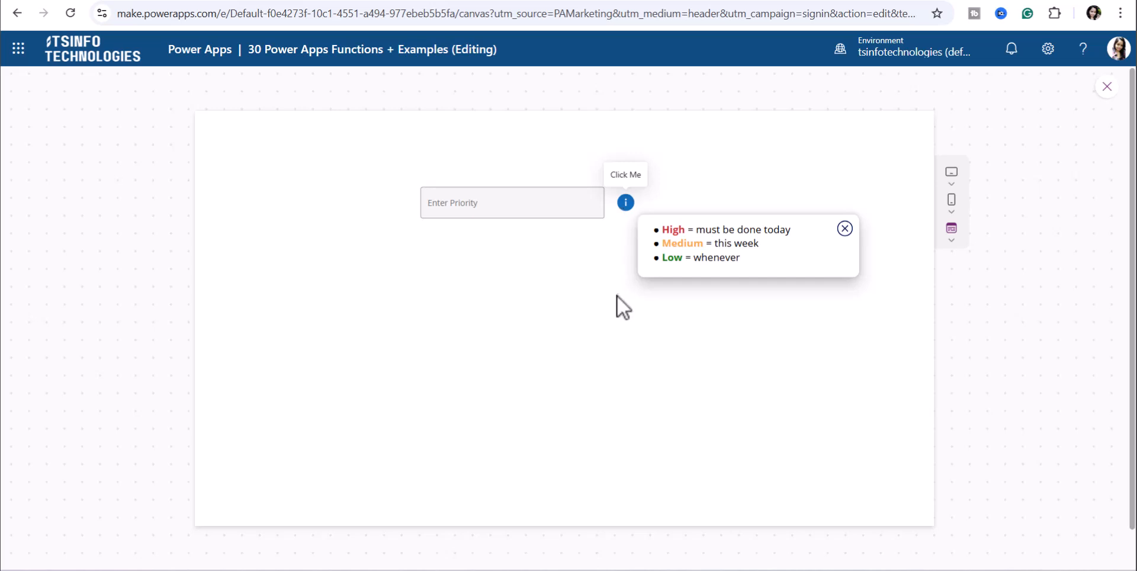
{"action": "left_click", "coordinate": [845, 229]}
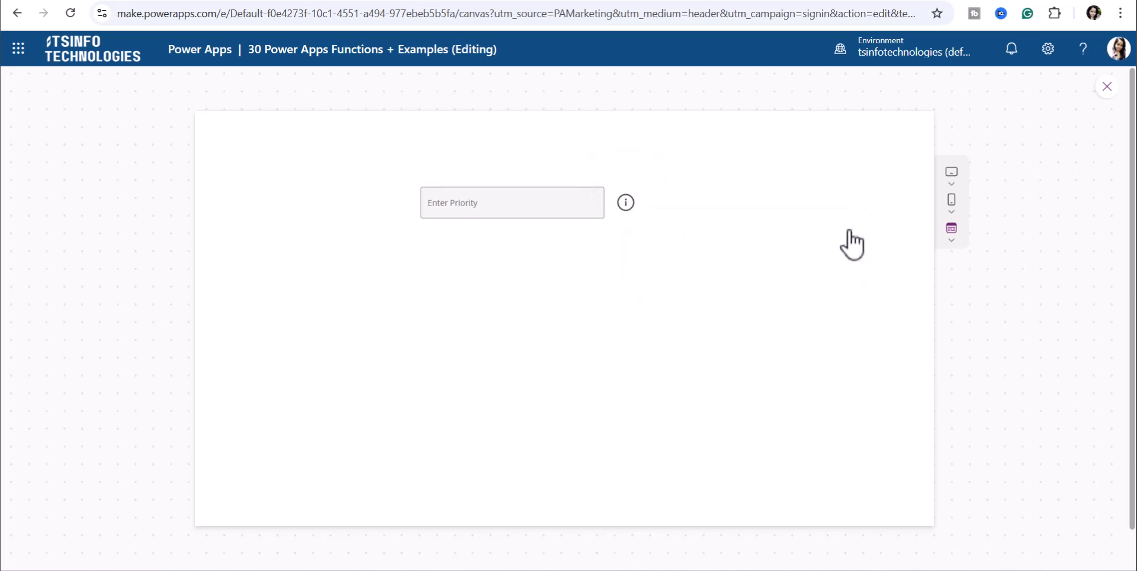
{"action": "left_click", "coordinate": [626, 203]}
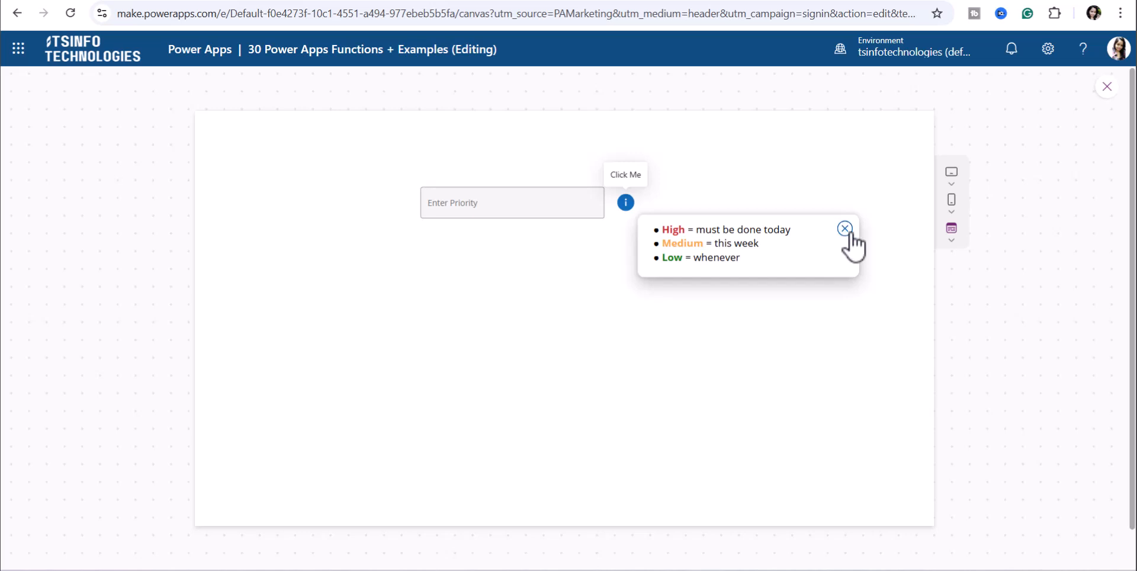
{"action": "left_click", "coordinate": [627, 205]}
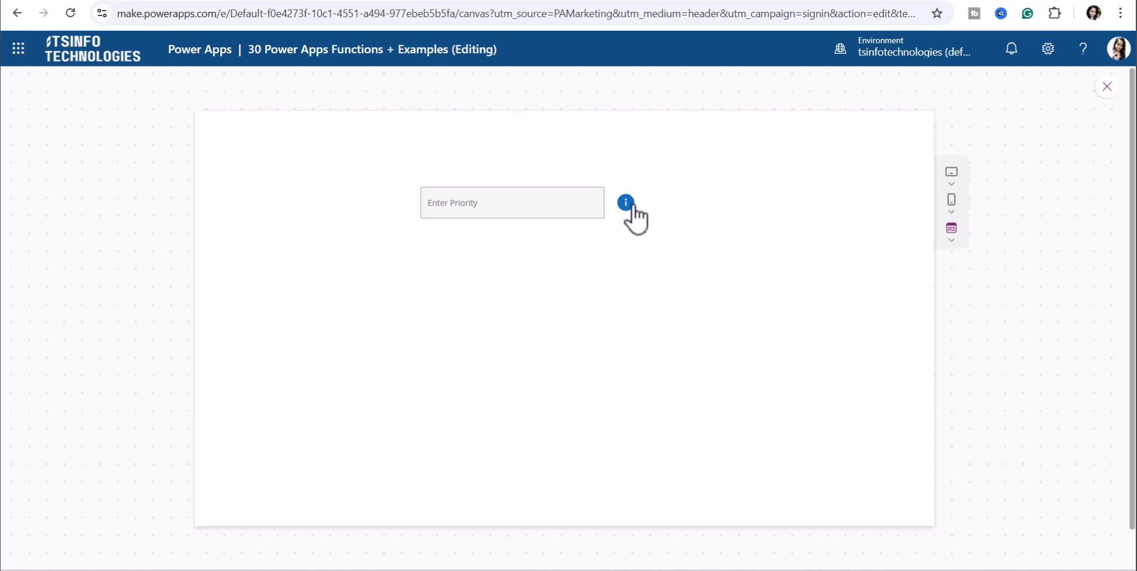
{"action": "left_click", "coordinate": [1106, 86]}
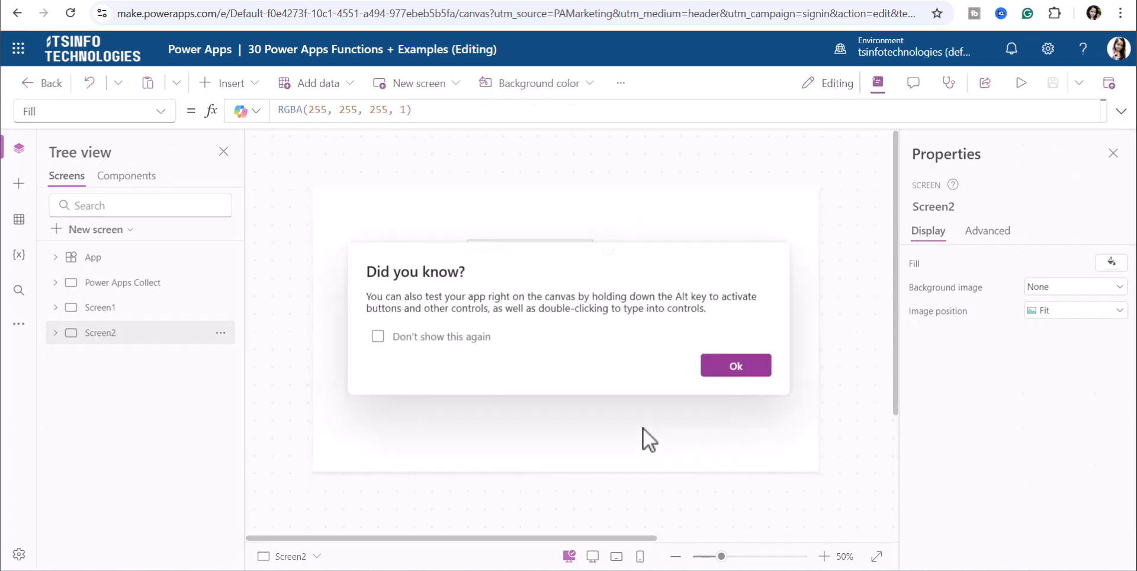
{"action": "left_click", "coordinate": [708, 369]}
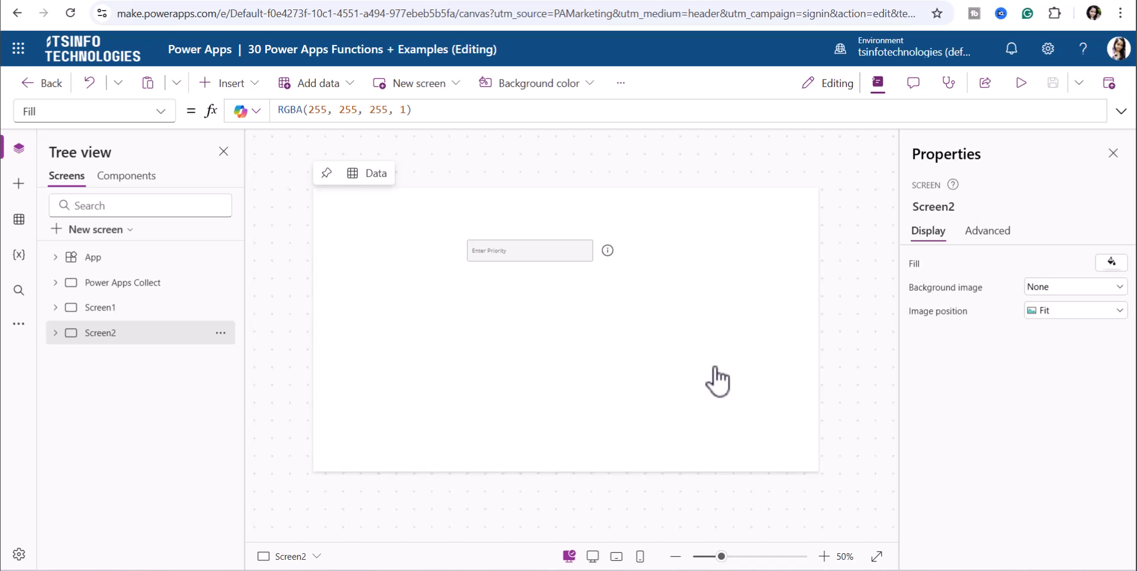
Add a blank screen, insert a modern text input and move it to the lower part of the screen
{"action": "left_click", "coordinate": [409, 84]}
{"action": "left_click", "coordinate": [436, 210]}
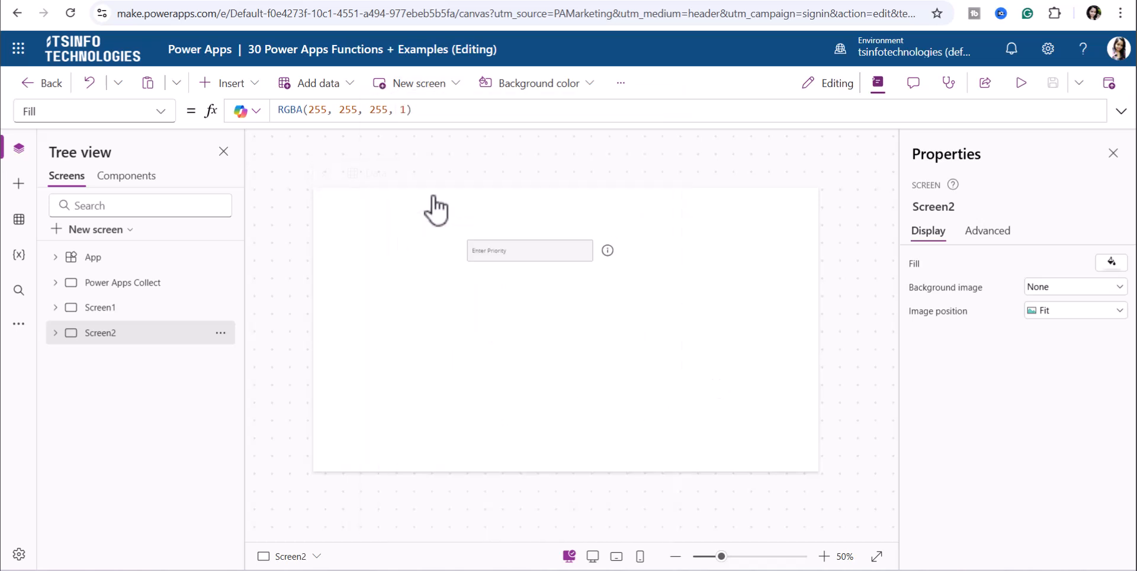
{"action": "left_click", "coordinate": [251, 86]}
{"action": "left_click", "coordinate": [327, 127]}
{"action": "type", "text": "text"}
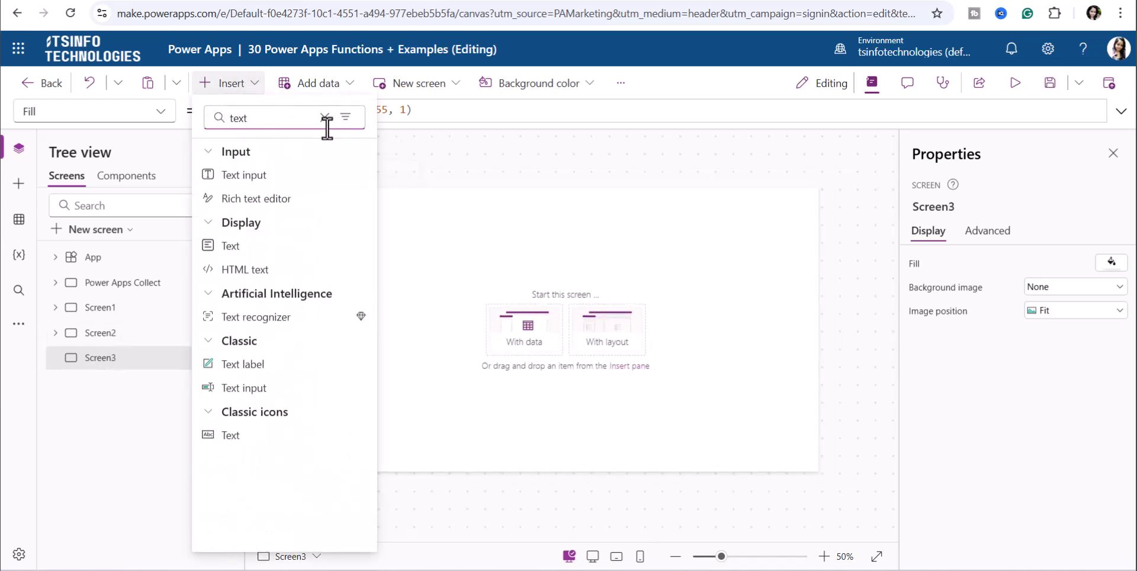
{"action": "left_click", "coordinate": [245, 182]}
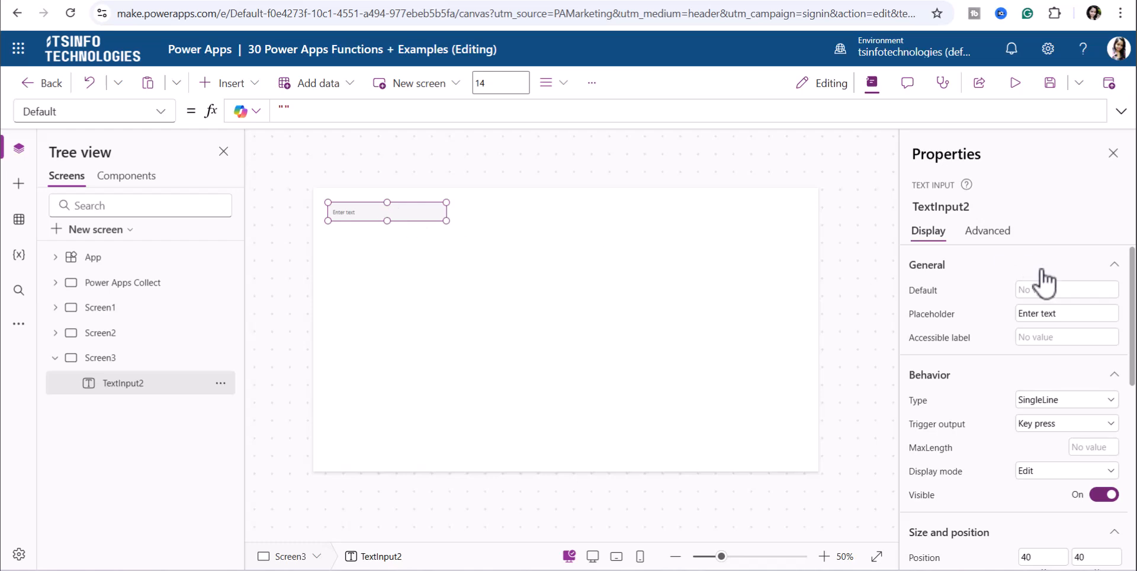
{"action": "scroll", "coordinate": [1032, 399], "scroll_direction": "down", "scroll_amount": 8}
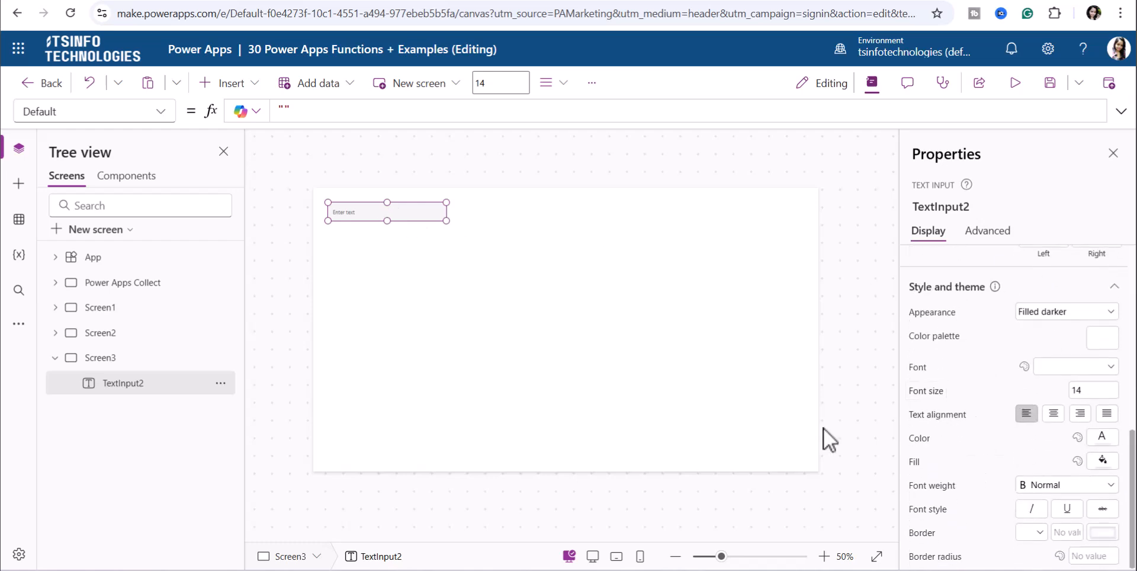
{"action": "left_click_drag", "start_coordinate": [372, 207], "coordinate": [400, 422]}
{"action": "left_click", "coordinate": [371, 276]}
Insert a classic text input and place it in the upper part of the new screen
{"action": "left_click", "coordinate": [243, 84]}
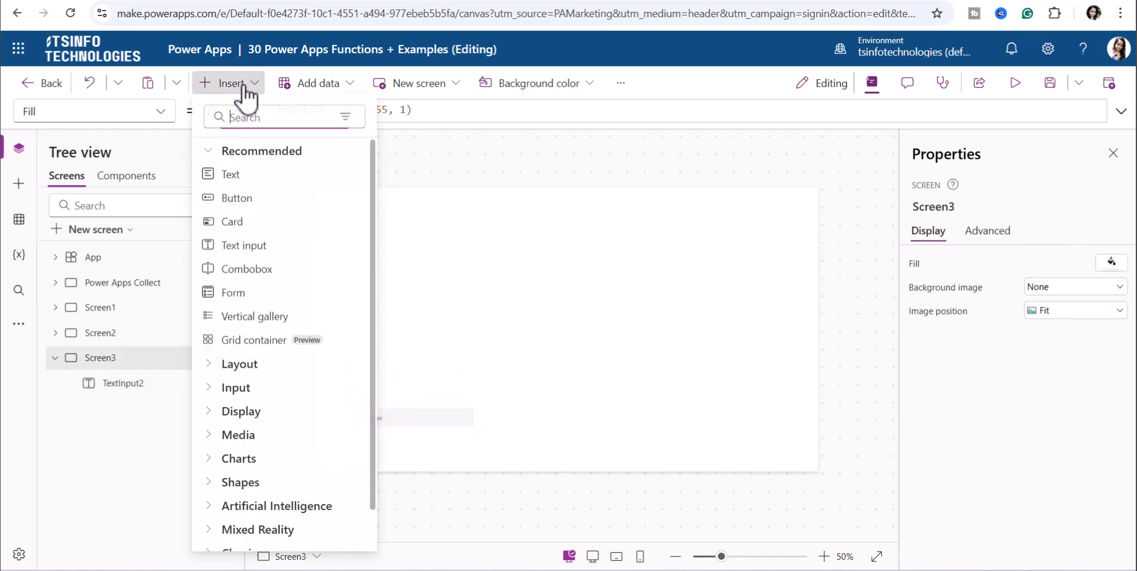
{"action": "type", "text": "text"}
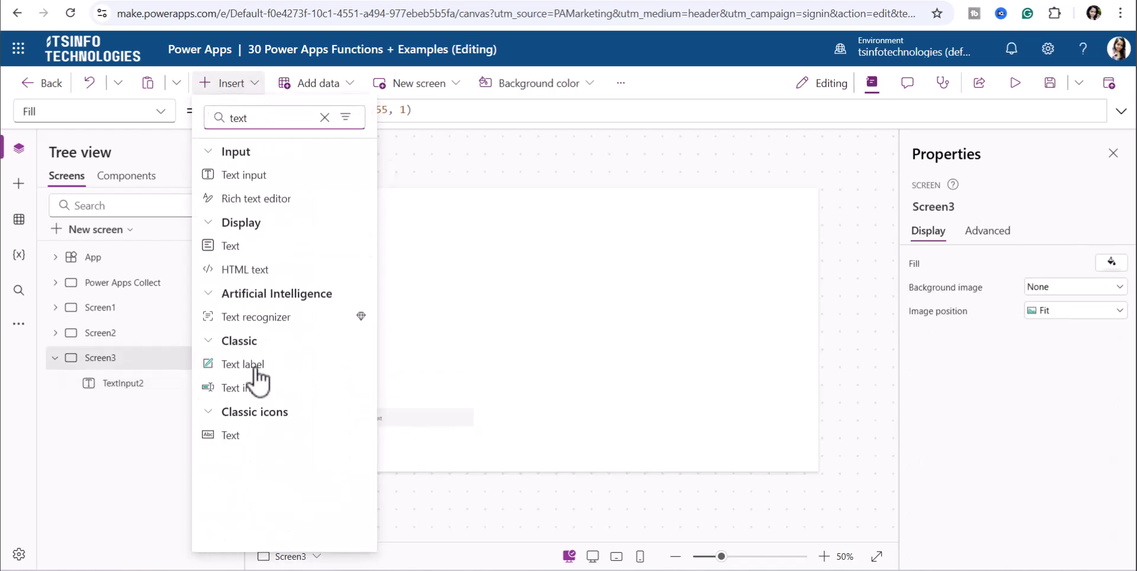
{"action": "left_click", "coordinate": [237, 389]}
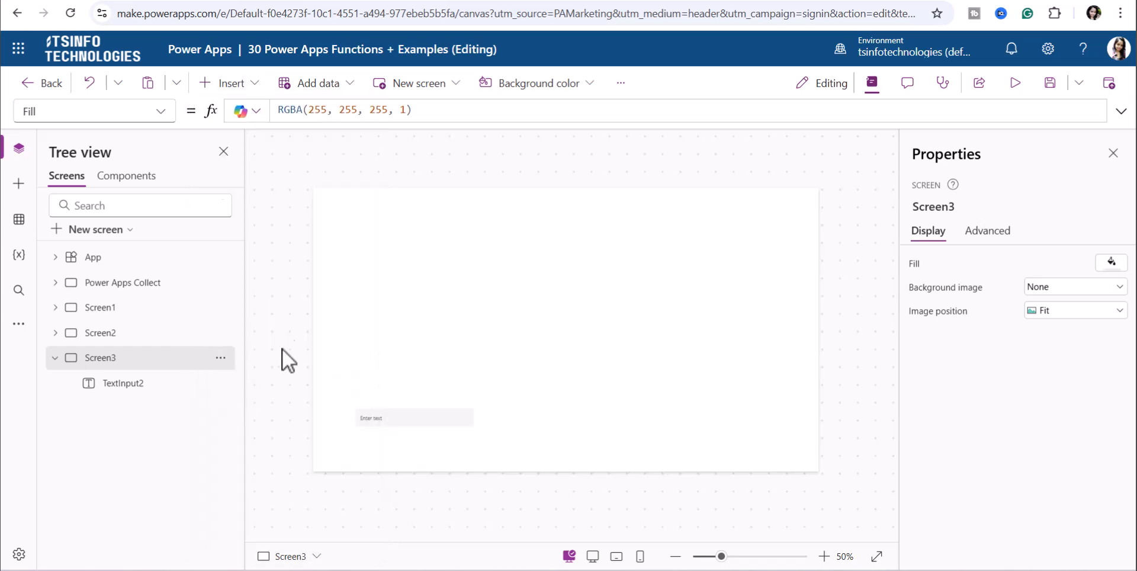
{"action": "left_click_drag", "start_coordinate": [370, 212], "coordinate": [428, 226]}
Set the classic text input's tooltip to "Enter Your Name"
{"action": "scroll", "coordinate": [938, 313], "scroll_direction": "down", "scroll_amount": 10}
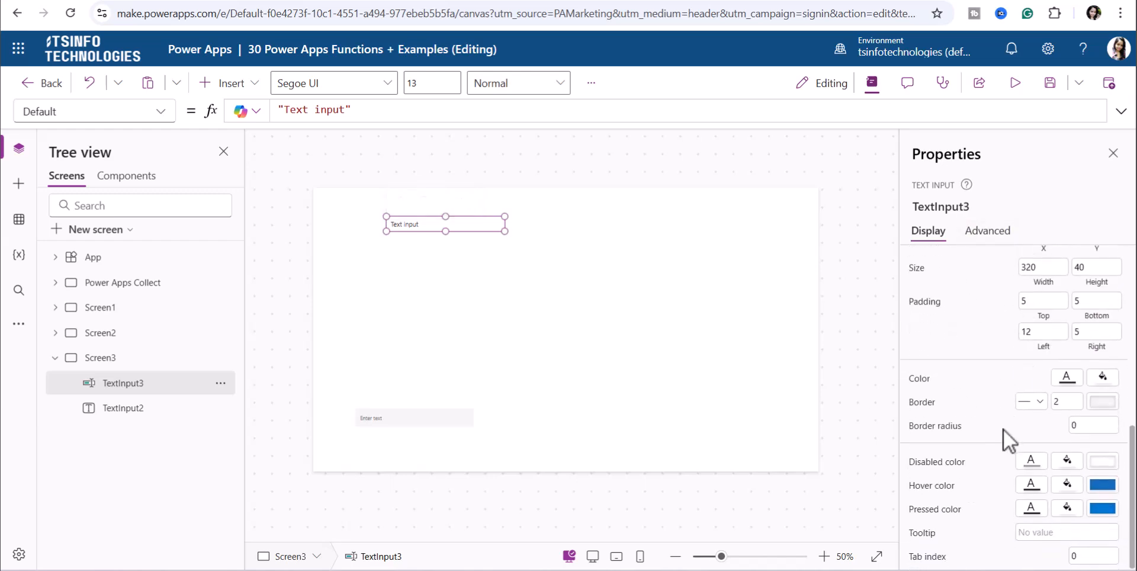
{"action": "left_click", "coordinate": [1031, 531]}
{"action": "type", "text": "Ent"}
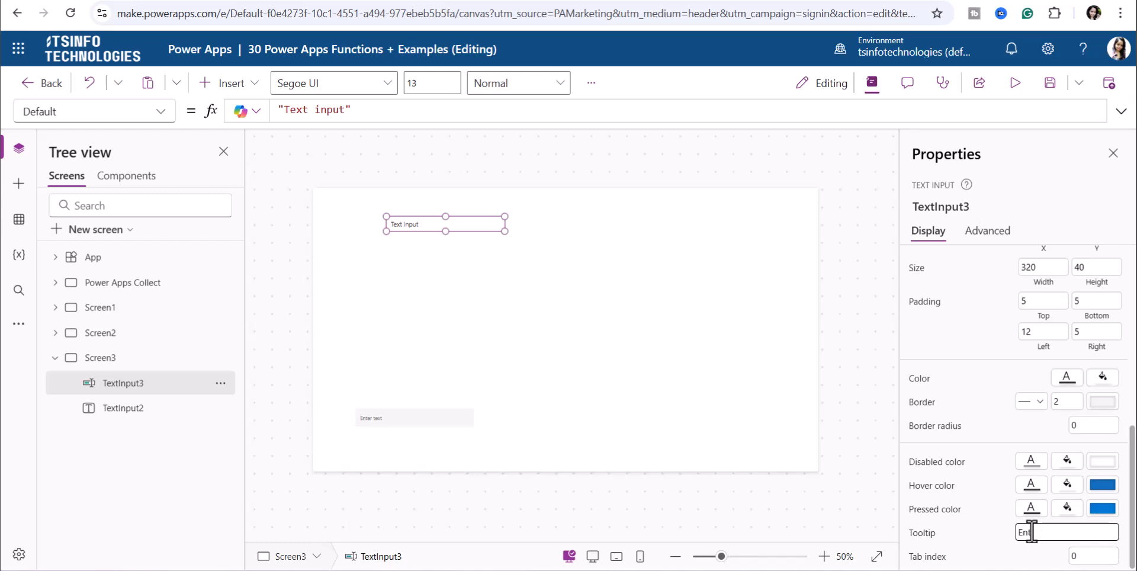
{"action": "type", "text": "er Your Name"}
{"action": "left_click", "coordinate": [646, 365]}
Preview the app to check the tooltip on the classic text input, and return to editing
{"action": "left_click", "coordinate": [438, 223]}
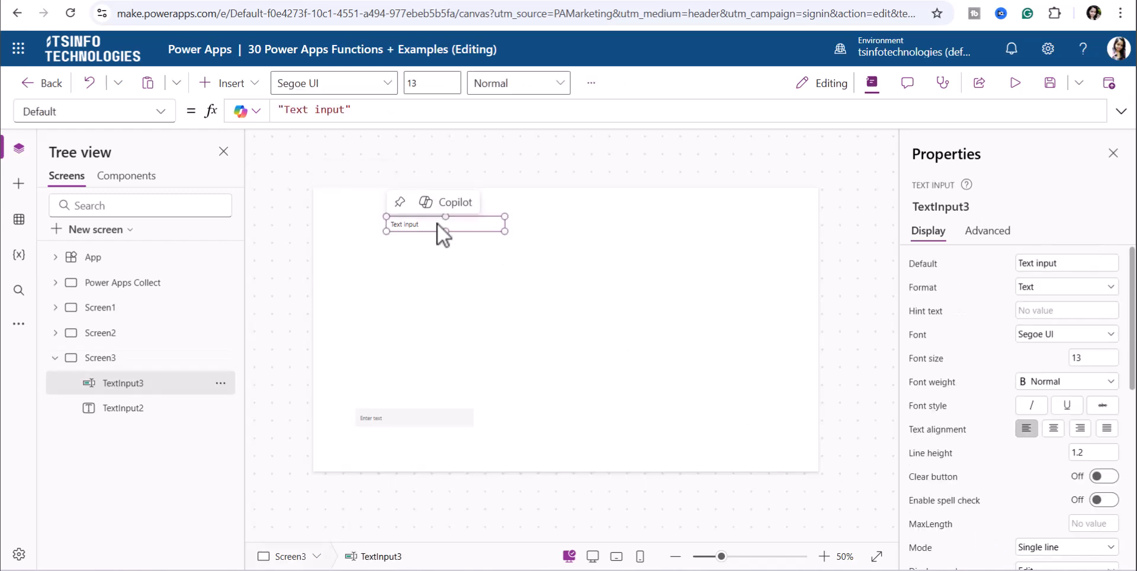
{"action": "key", "text": "F5"}
{"action": "mouse_move", "coordinate": [346, 175]}
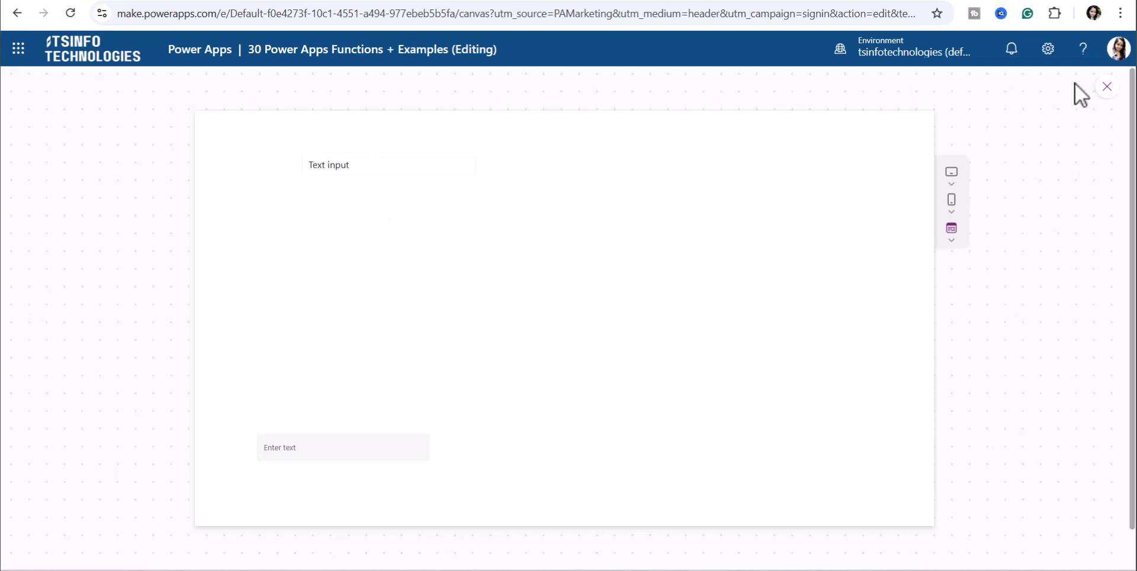
{"action": "left_click", "coordinate": [1104, 88]}
{"action": "left_click", "coordinate": [754, 368]}
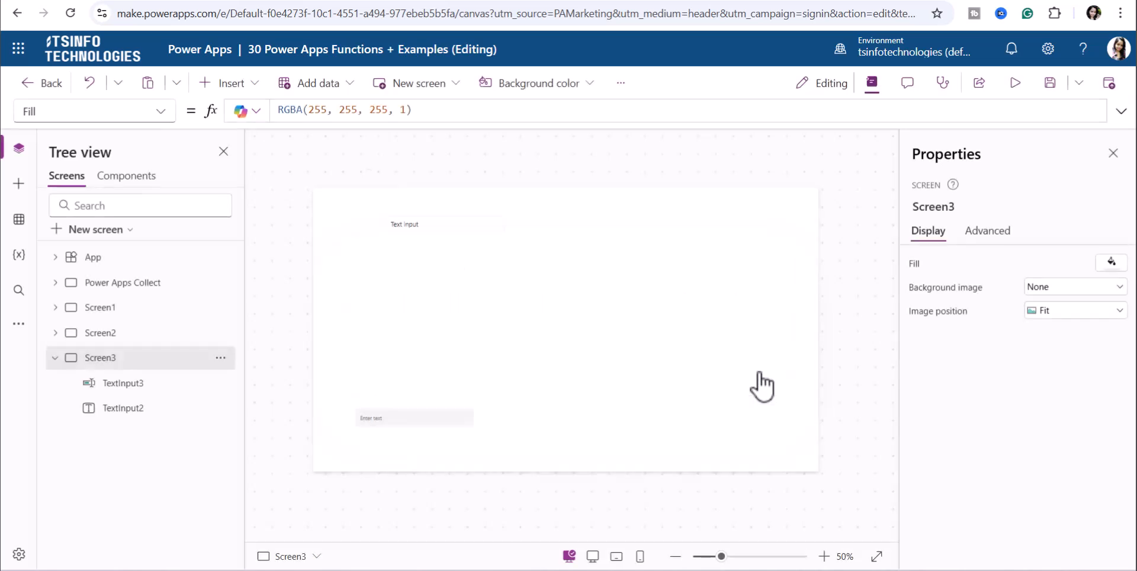
{"action": "left_click", "coordinate": [427, 224]}
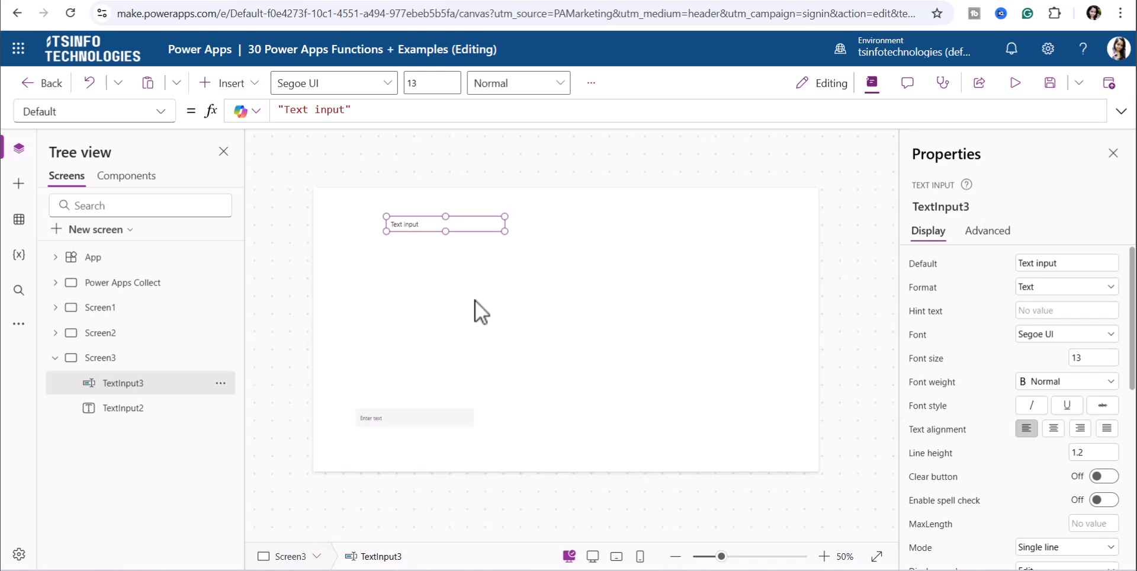
{"action": "left_click", "coordinate": [462, 241]}
{"action": "left_click", "coordinate": [460, 229]}
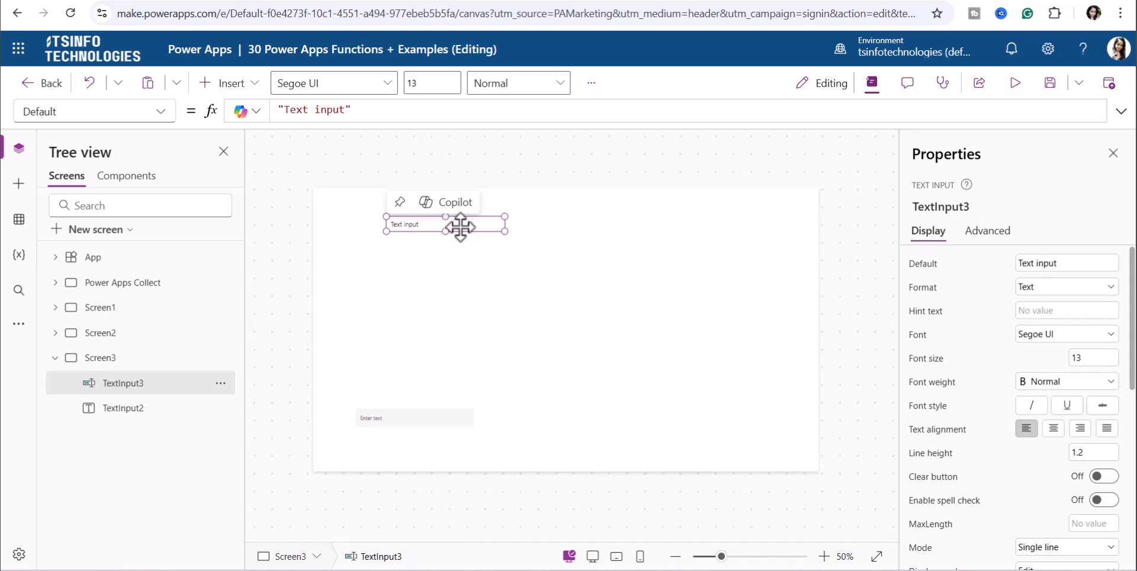
{"action": "left_click", "coordinate": [510, 264]}
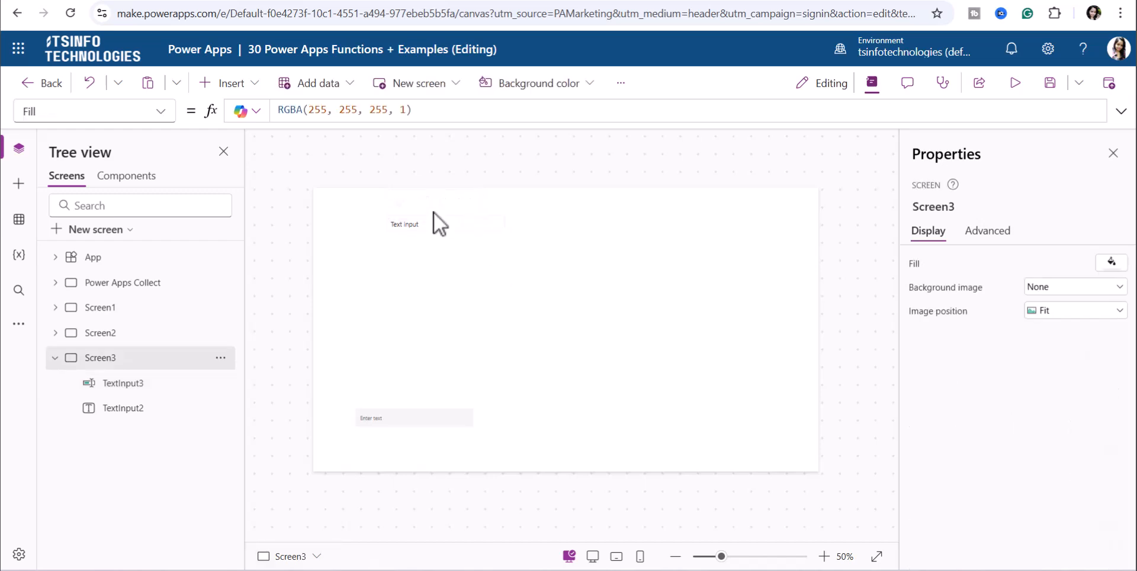
{"action": "left_click", "coordinate": [435, 222]}
{"action": "left_click", "coordinate": [498, 239]}
Insert a modern information button and place it over the end of the classic text input, at about X 486, Y 78
{"action": "left_click", "coordinate": [223, 83]}
{"action": "type", "text": "info"}
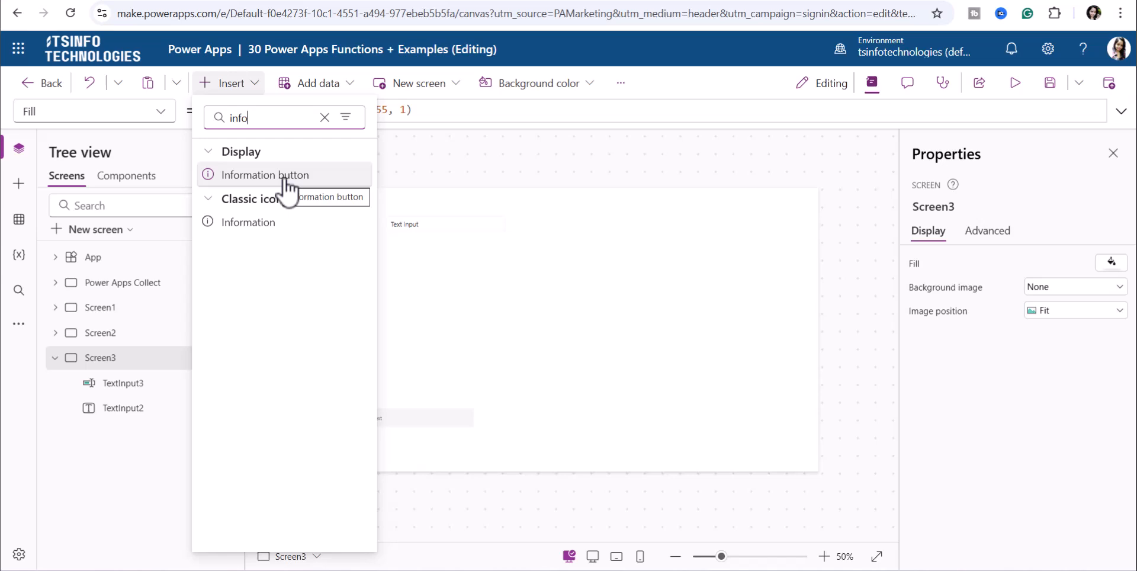
{"action": "left_click", "coordinate": [287, 188]}
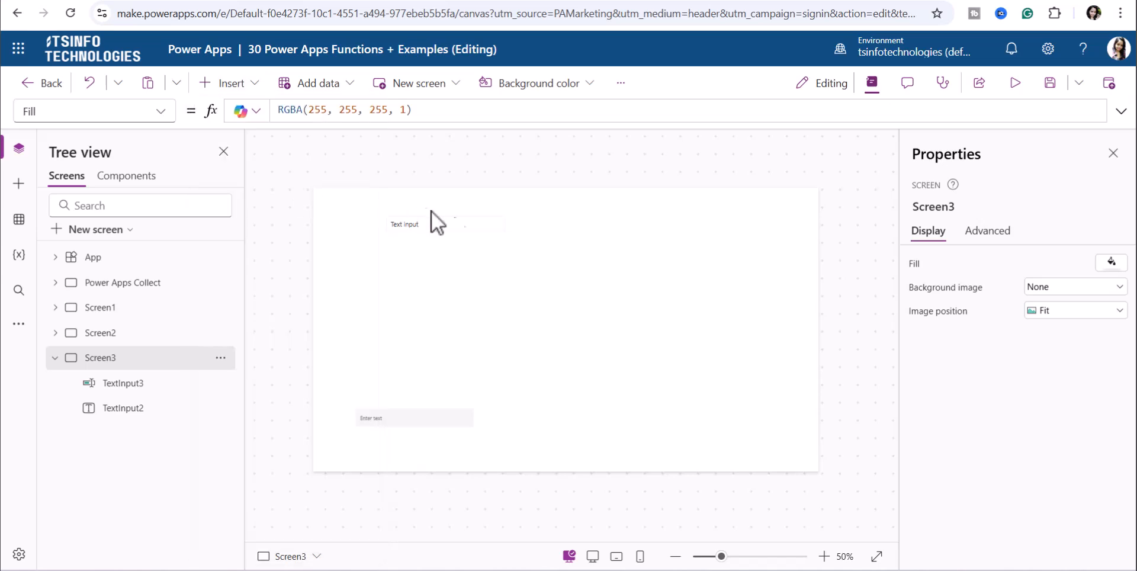
{"action": "left_click_drag", "start_coordinate": [333, 207], "coordinate": [495, 223]}
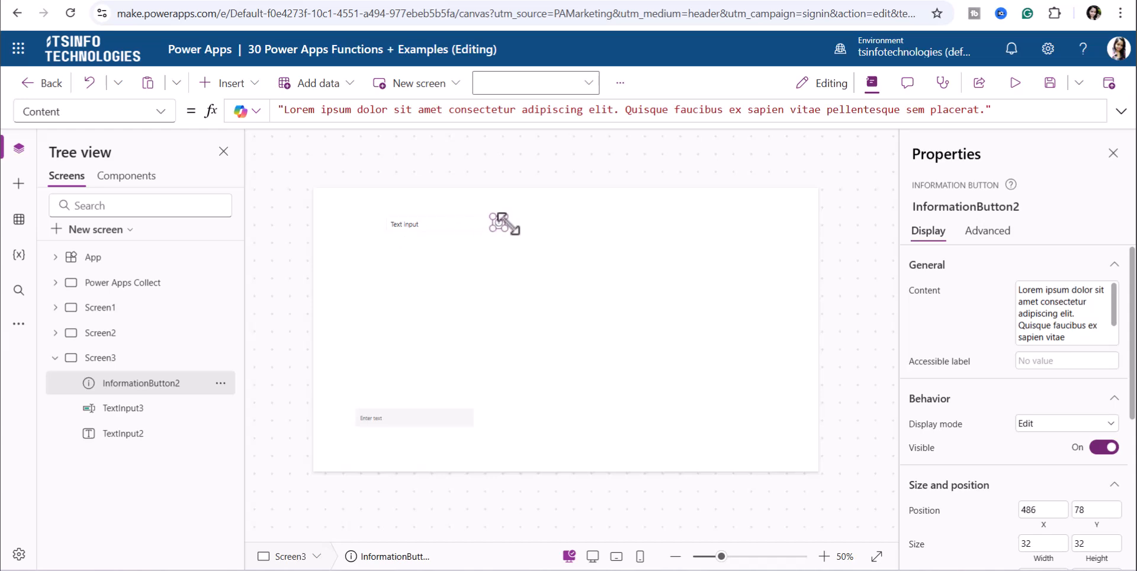
Examine the Modern controls and themes option in the app's update settings, and close the settings
{"action": "left_click", "coordinate": [621, 84]}
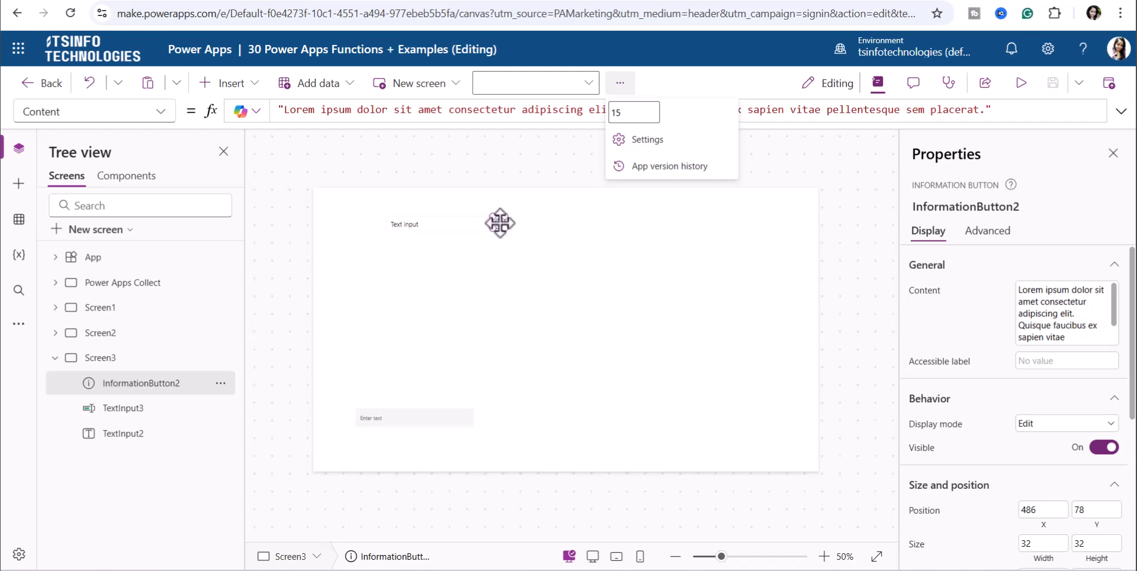
{"action": "left_click", "coordinate": [647, 141]}
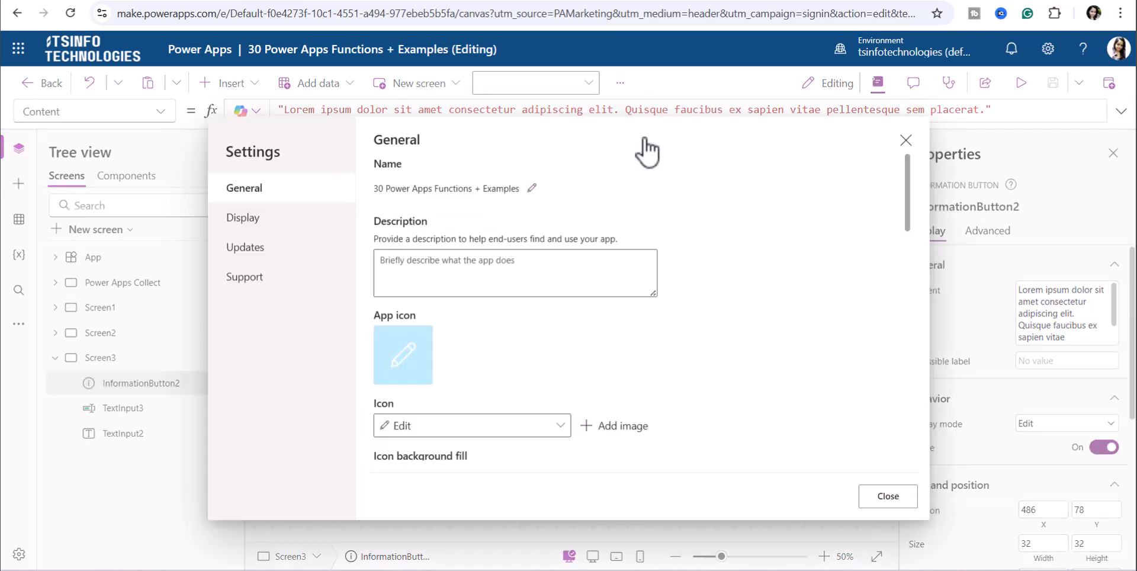
{"action": "left_click", "coordinate": [285, 249]}
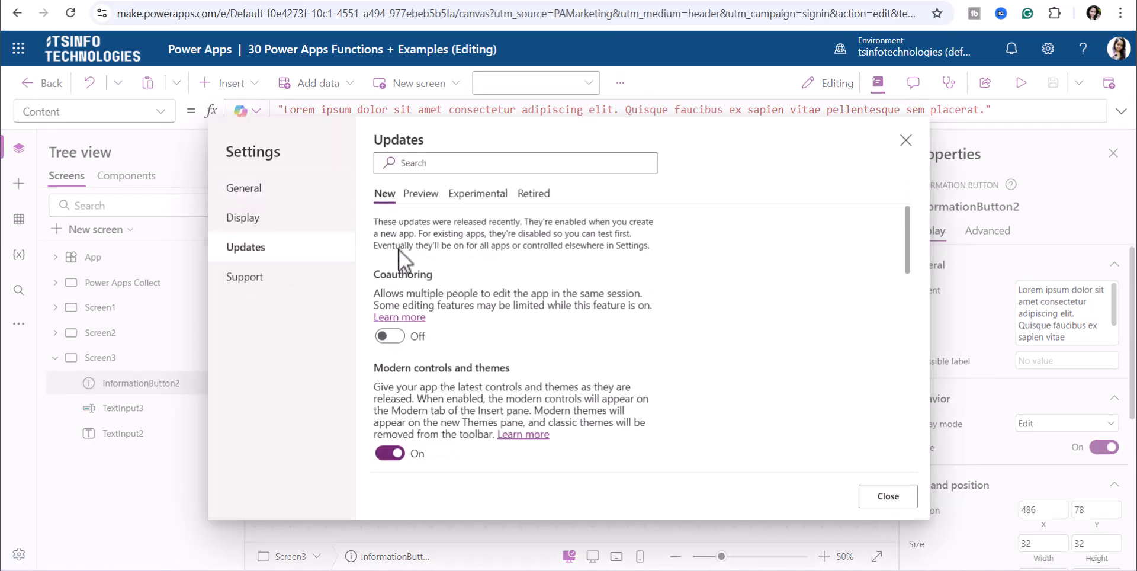
{"action": "scroll", "coordinate": [394, 222], "scroll_direction": "down", "scroll_amount": 1}
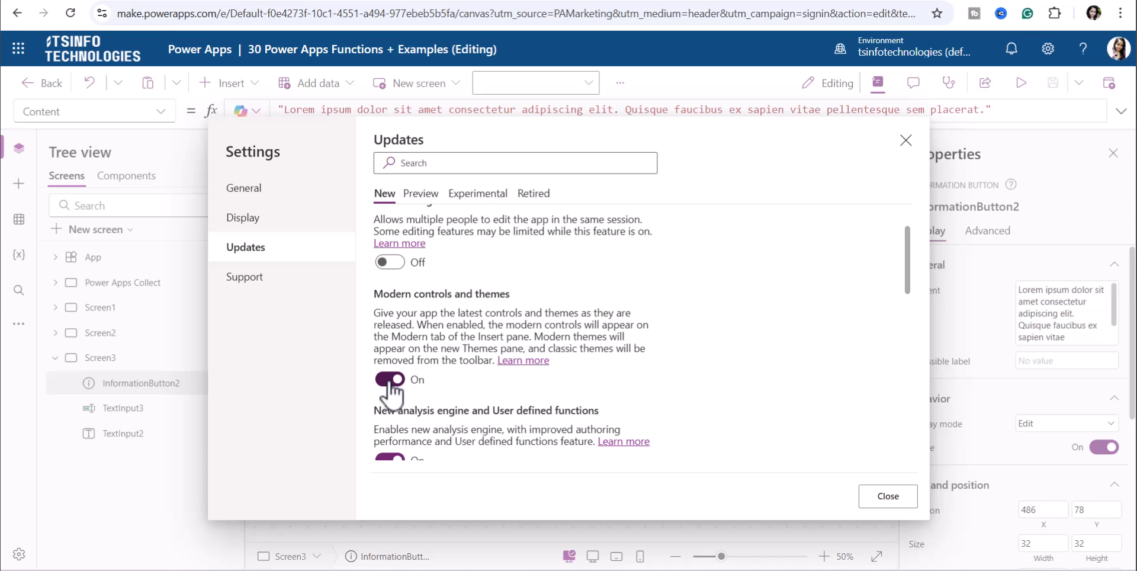
{"action": "left_click", "coordinate": [886, 497]}
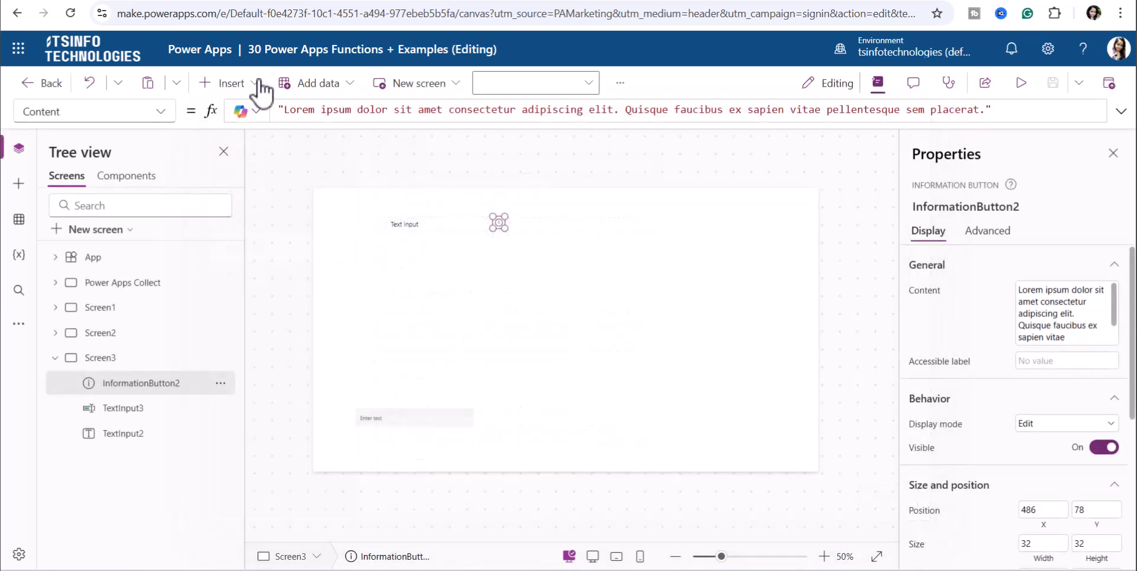
Search the insertable controls for the information button, and clear the search
{"action": "left_click", "coordinate": [237, 89]}
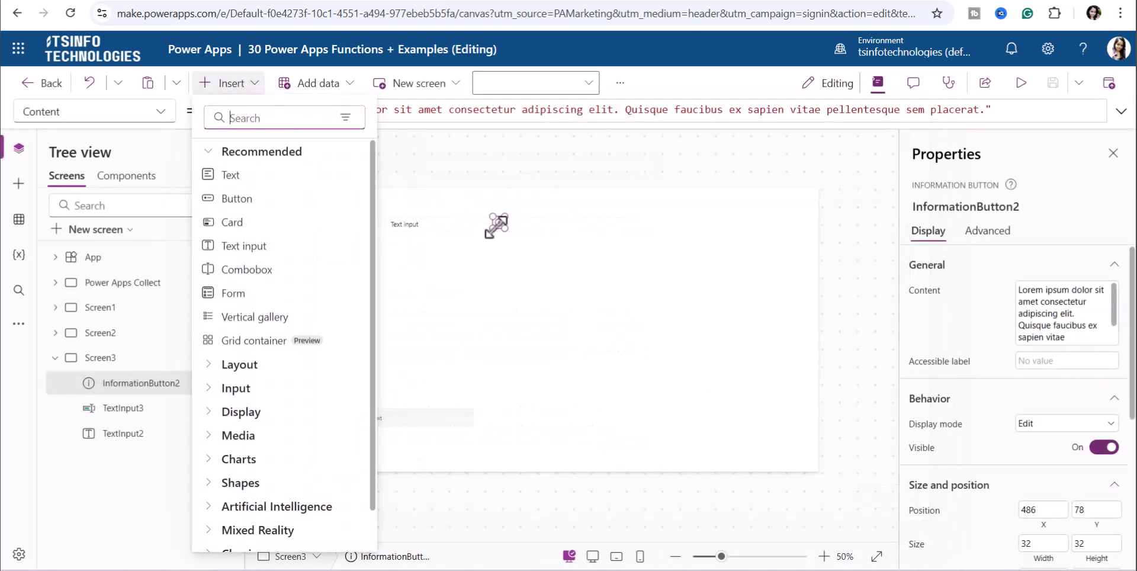
{"action": "type", "text": "infor"}
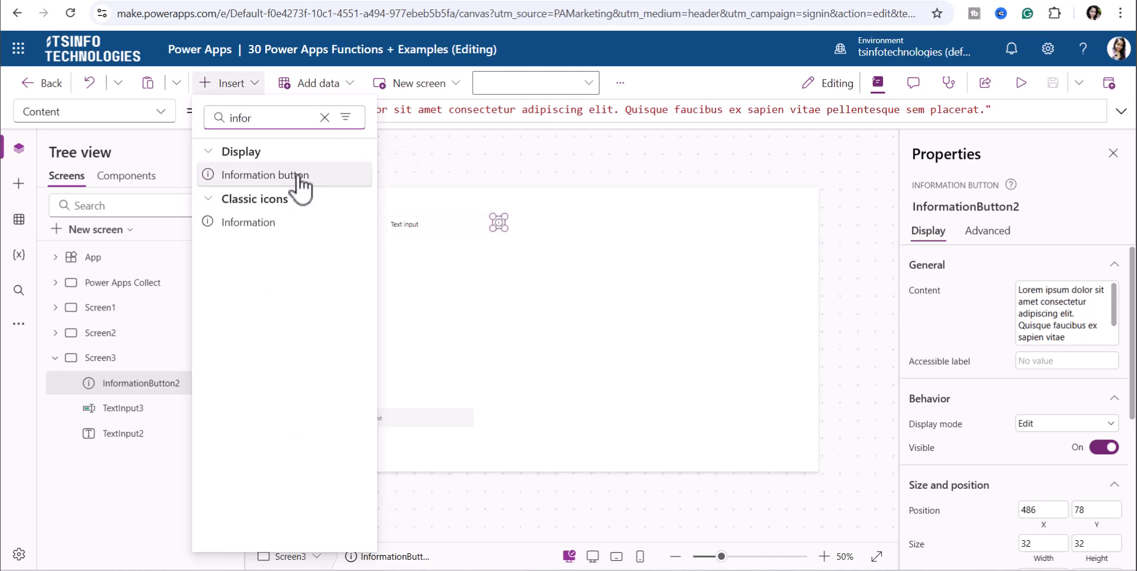
{"action": "left_click", "coordinate": [325, 118]}
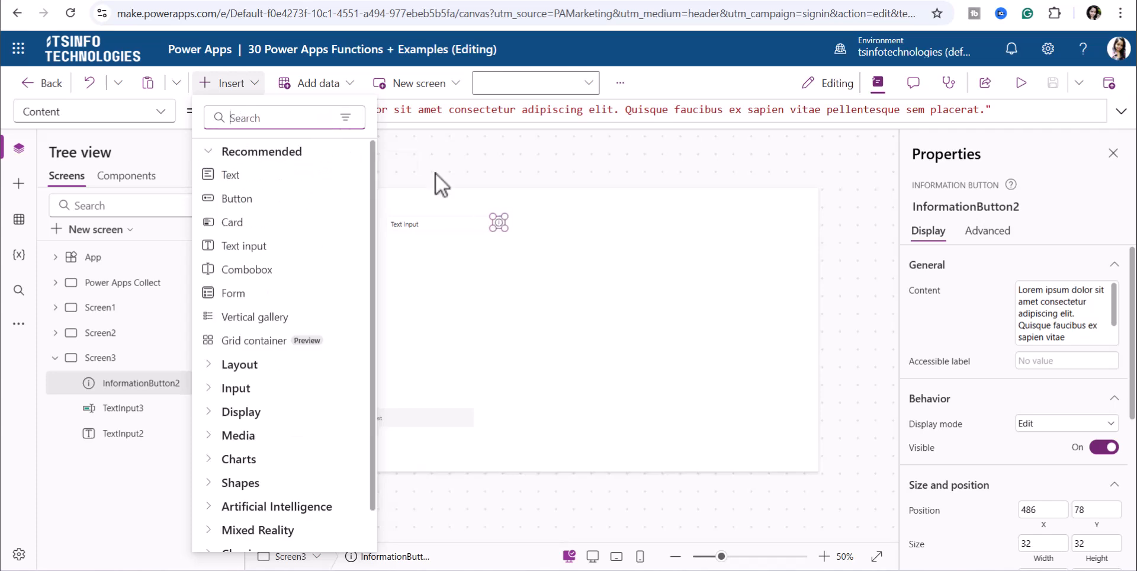
{"action": "left_click", "coordinate": [468, 245]}
Move the information button just past the end of the classic text input, to about X 518, Y 86
{"action": "left_click", "coordinate": [496, 229]}
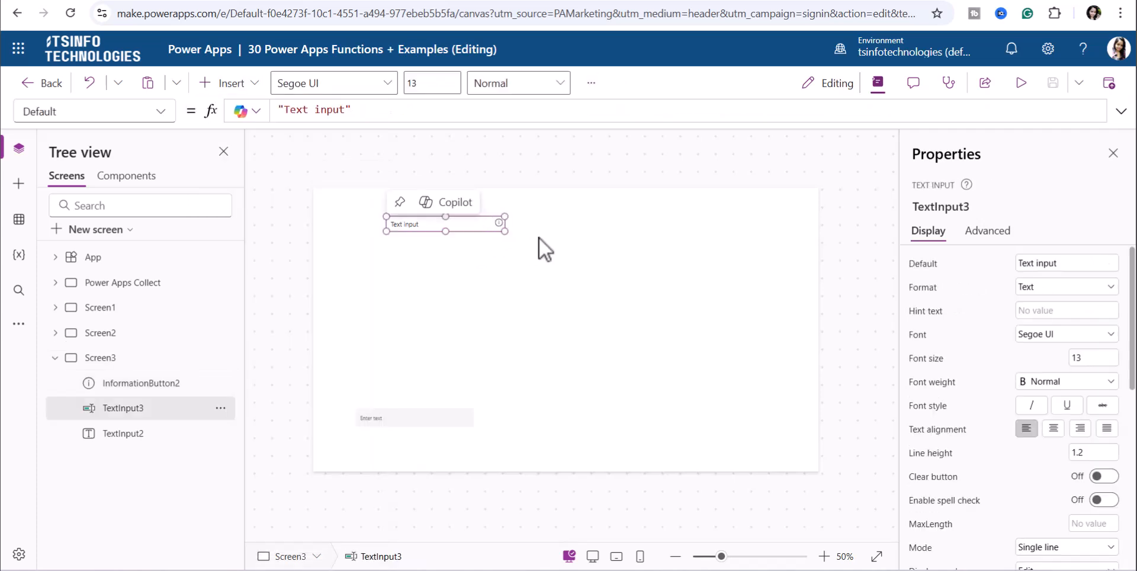
{"action": "left_click", "coordinate": [538, 237]}
{"action": "left_click", "coordinate": [498, 222]}
{"action": "left_click_drag", "start_coordinate": [498, 222], "coordinate": [511, 226]}
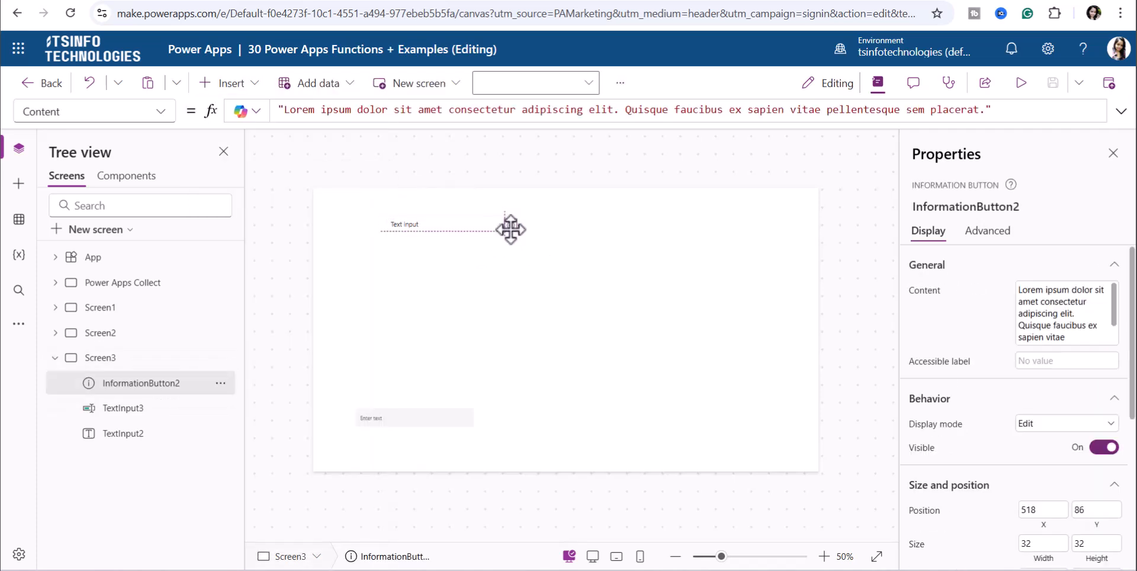
Replace the information button's content text with "Click me"
{"action": "left_click", "coordinate": [992, 111]}
{"action": "left_click_drag", "start_coordinate": [285, 111], "coordinate": [983, 105]}
{"action": "type", "text": "Click me"}
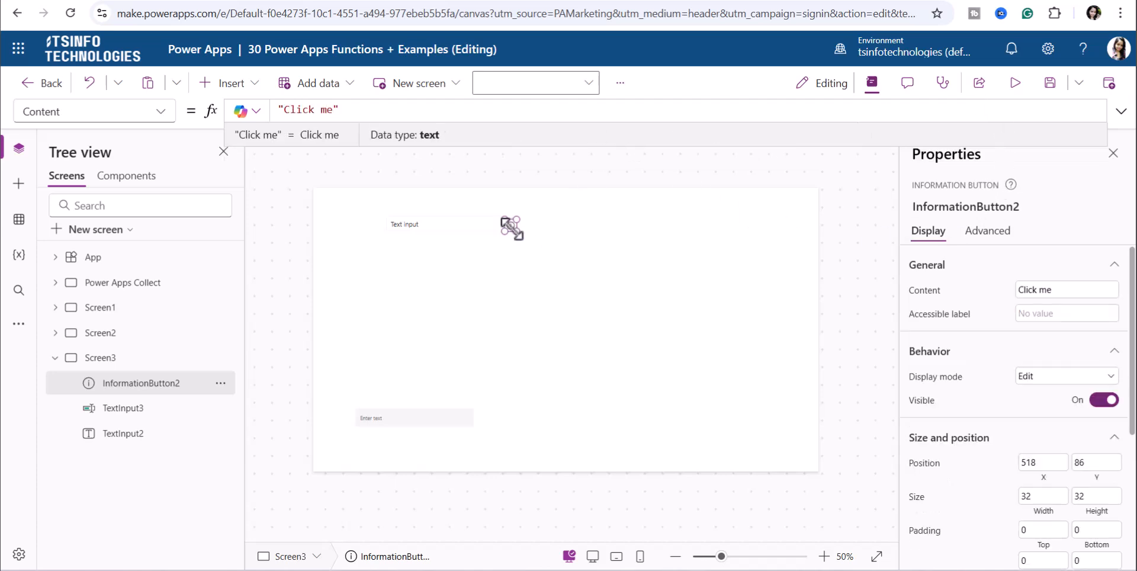
Replace the information button's content text with "Enter Your Name"
{"action": "left_click_drag", "start_coordinate": [287, 110], "coordinate": [334, 107]}
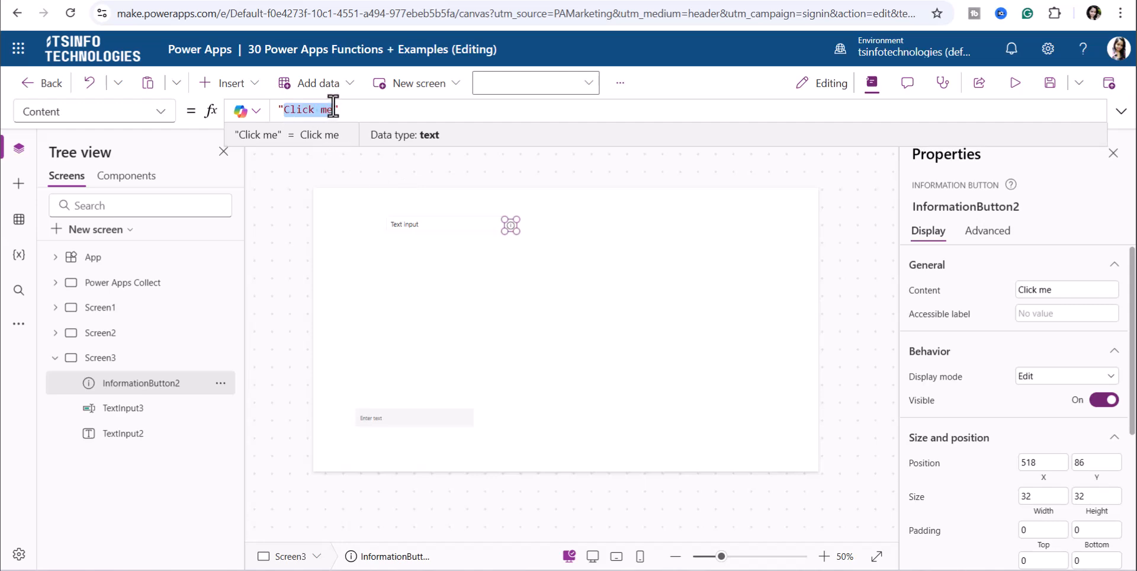
{"action": "type", "text": "Enter "}
{"action": "type", "text": "Your "}
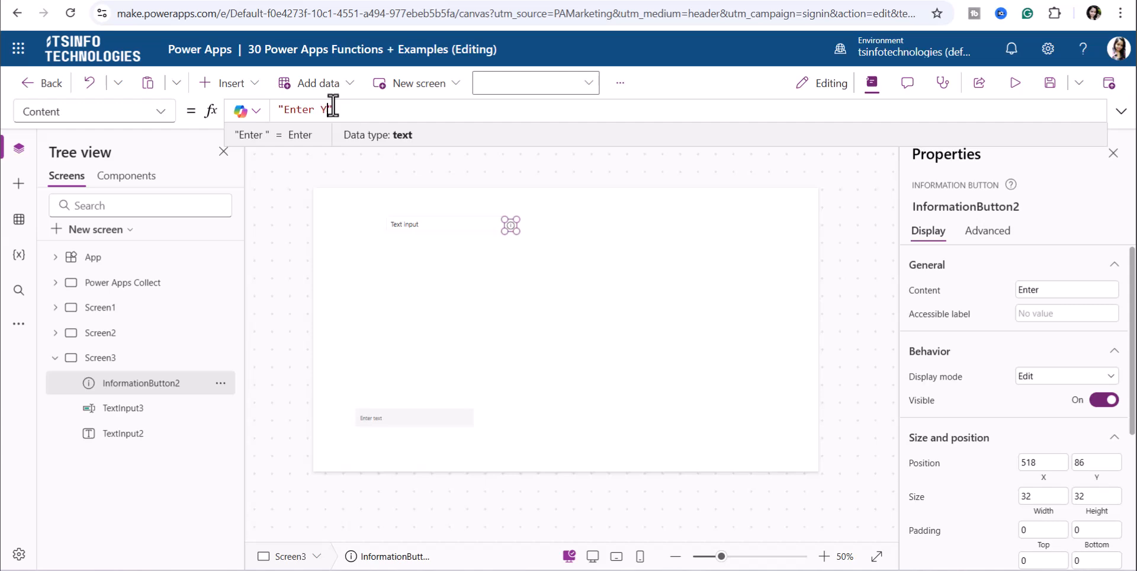
{"action": "type", "text": "Name"}
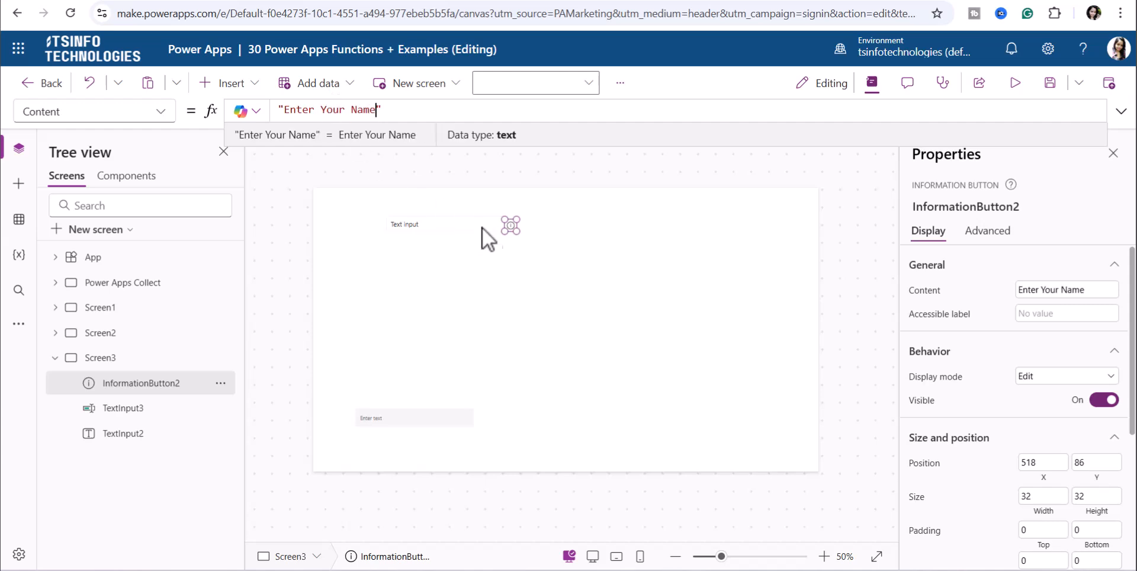
{"action": "left_click", "coordinate": [534, 242]}
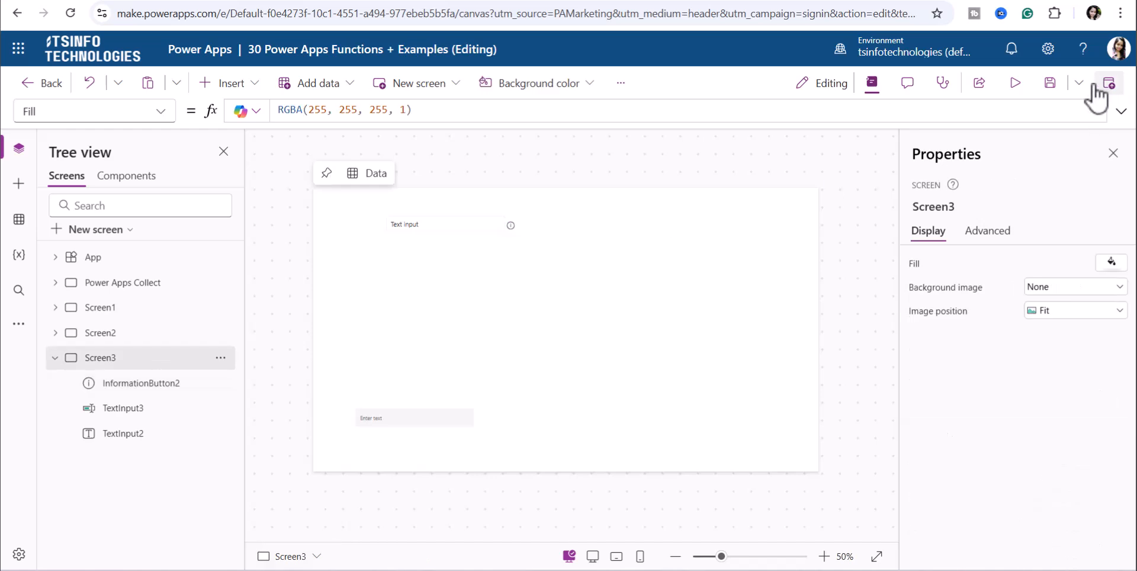
Preview Screen3 and clear the default text from the classic text input
{"action": "left_click", "coordinate": [1018, 89]}
{"action": "left_click", "coordinate": [365, 175]}
{"action": "left_click_drag", "start_coordinate": [365, 175], "coordinate": [272, 162]}
{"action": "key", "text": "BackSpace"}
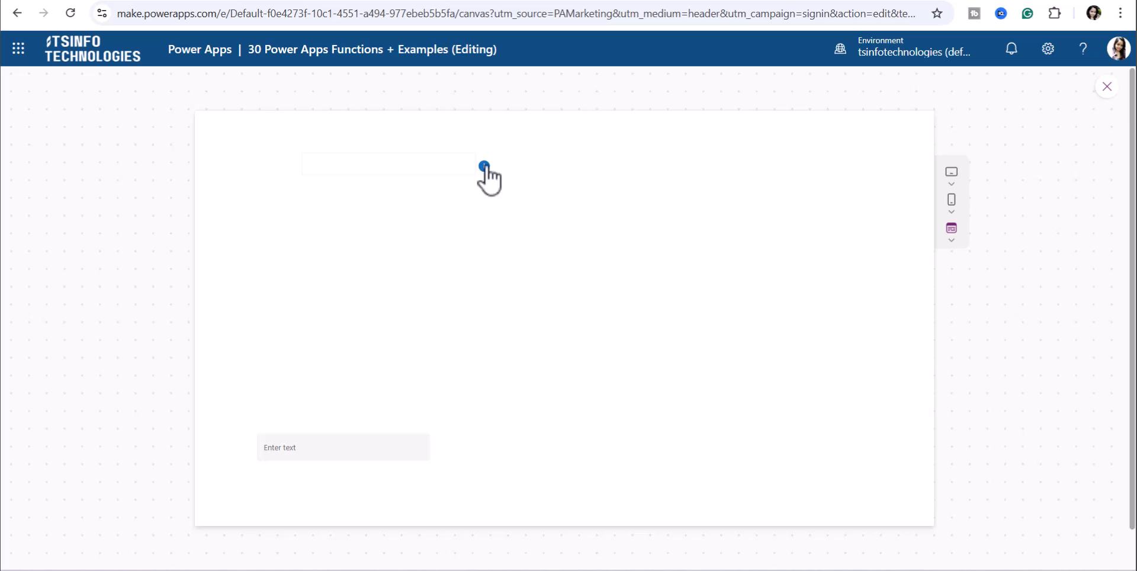
Check the information button's tooltip in the preview, and return to editing
{"action": "mouse_move", "coordinate": [485, 171]}
{"action": "left_click", "coordinate": [1106, 86]}
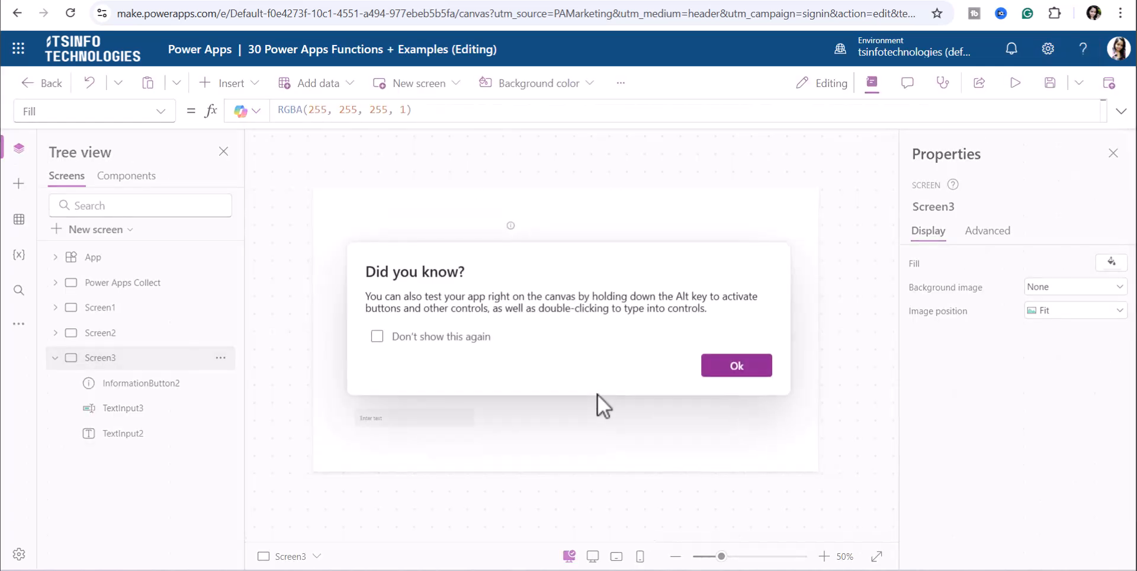
{"action": "left_click", "coordinate": [736, 365]}
Collapse Screen3 in the tree and add a new blank screen to the app
{"action": "left_click", "coordinate": [55, 358]}
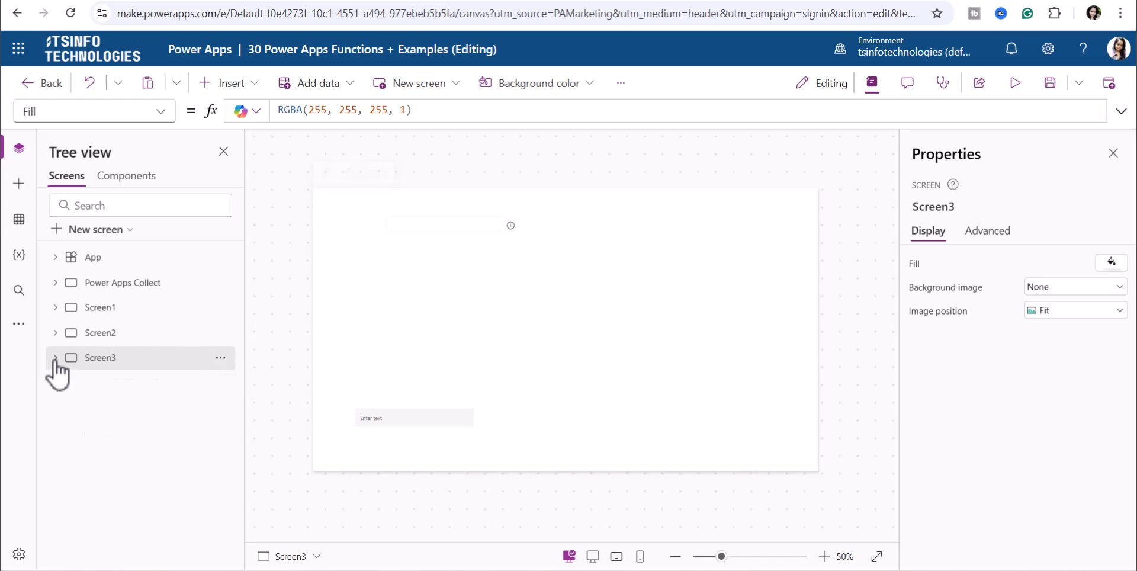
{"action": "left_click", "coordinate": [443, 86]}
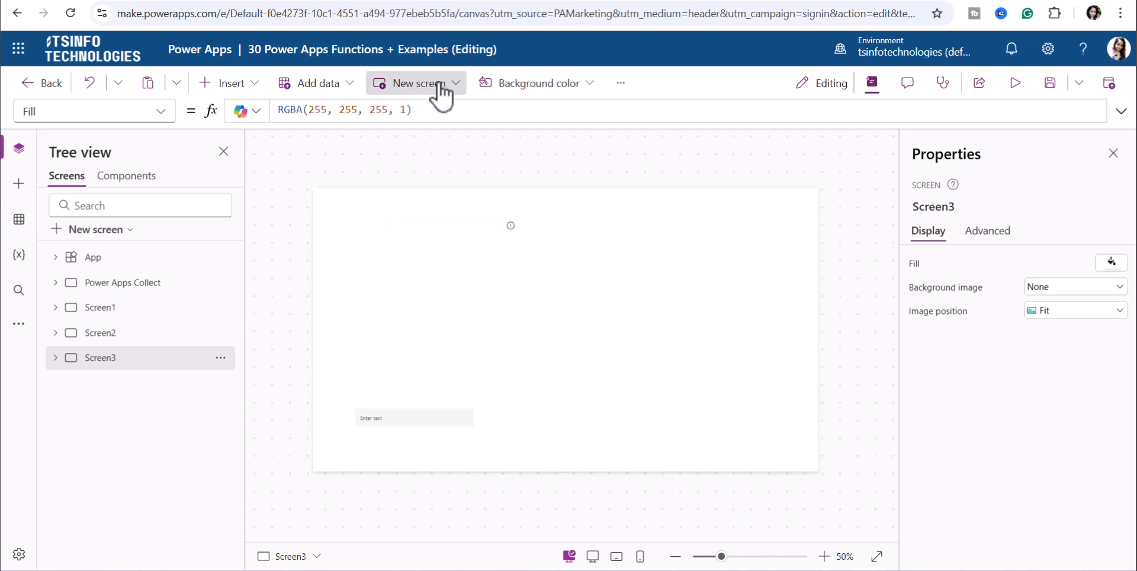
{"action": "left_click", "coordinate": [408, 211]}
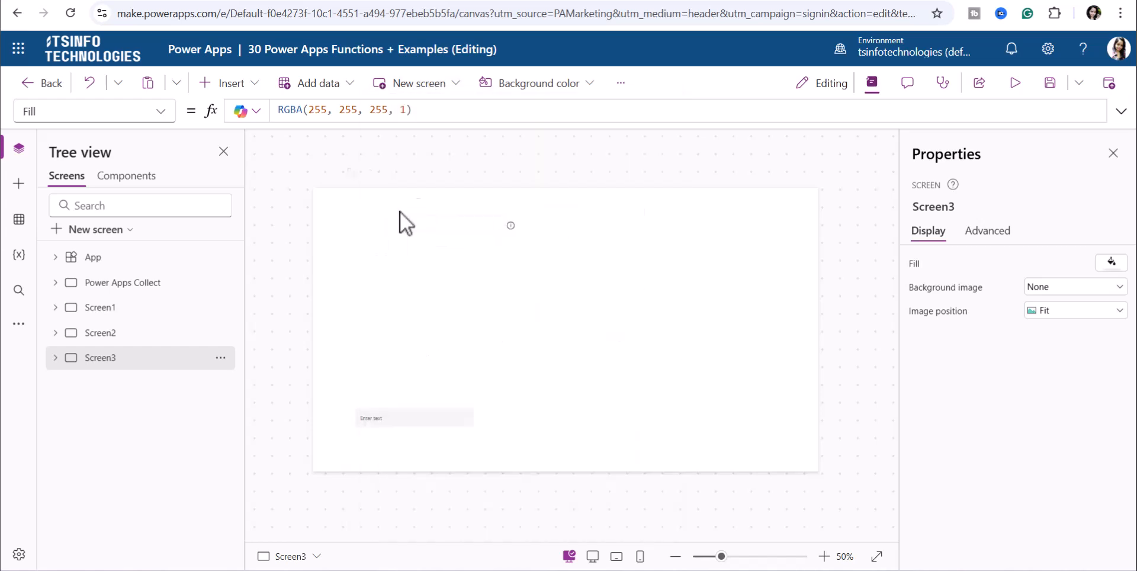
Preview Screen2, open the information popup beside the Enter Priority field, and return to editing
{"action": "left_click", "coordinate": [126, 339]}
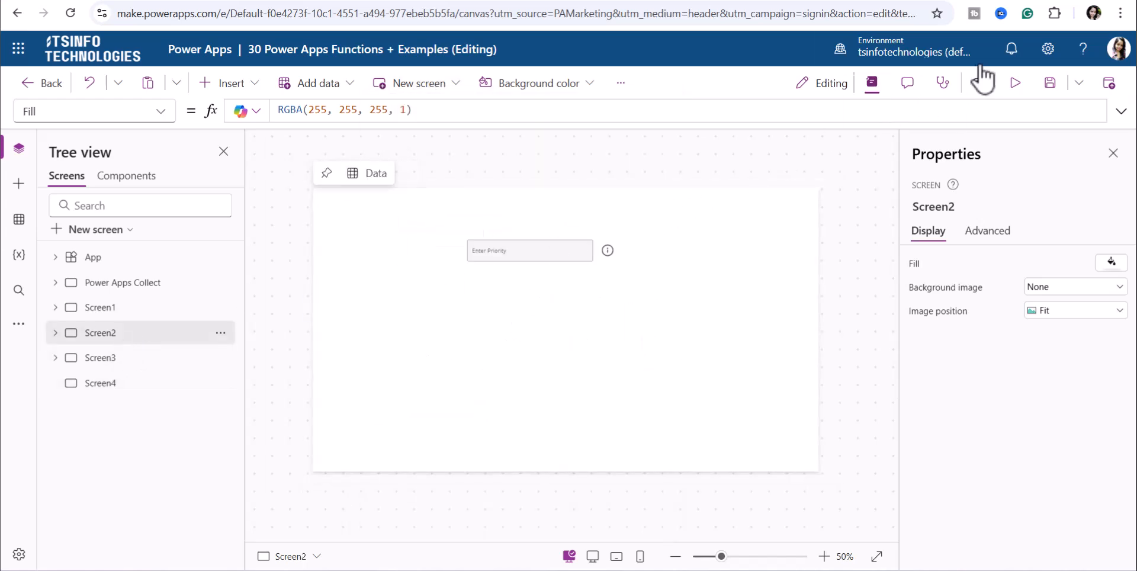
{"action": "left_click", "coordinate": [1014, 83]}
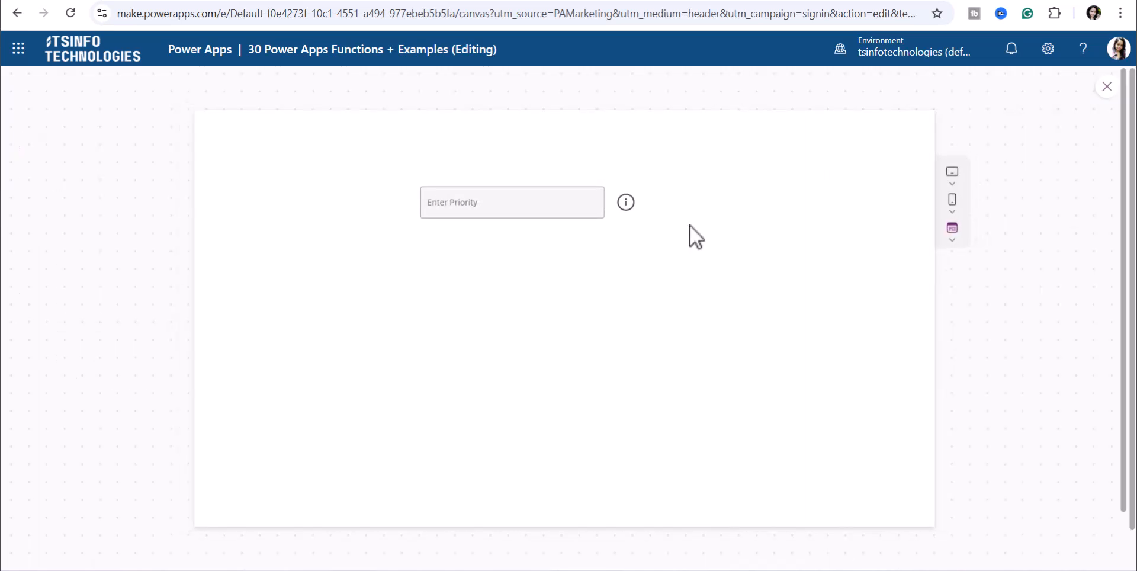
{"action": "left_click", "coordinate": [625, 204]}
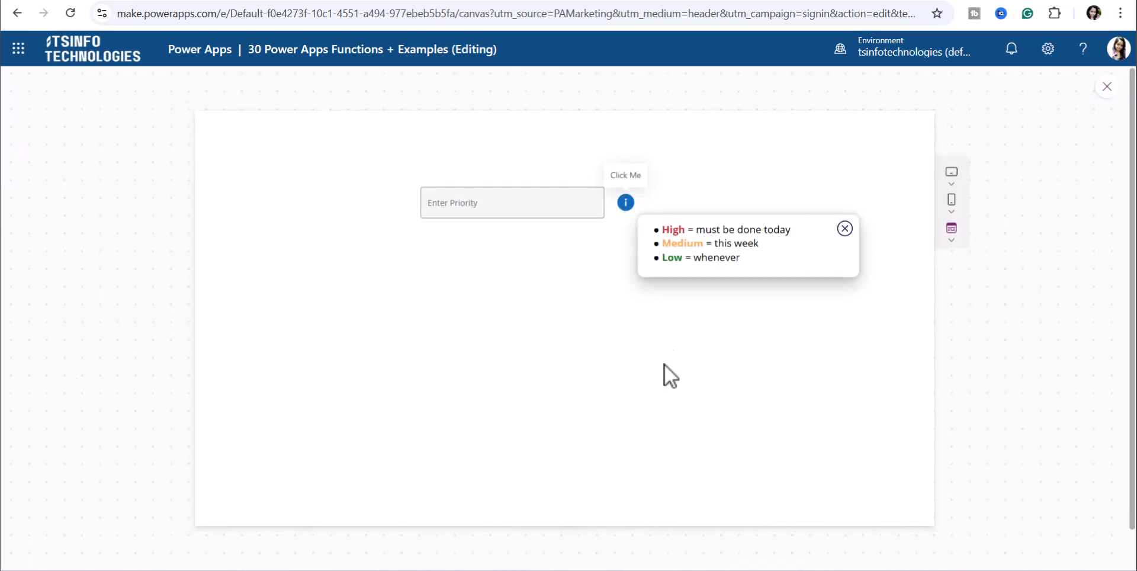
{"action": "left_click", "coordinate": [1106, 86]}
{"action": "left_click", "coordinate": [736, 367]}
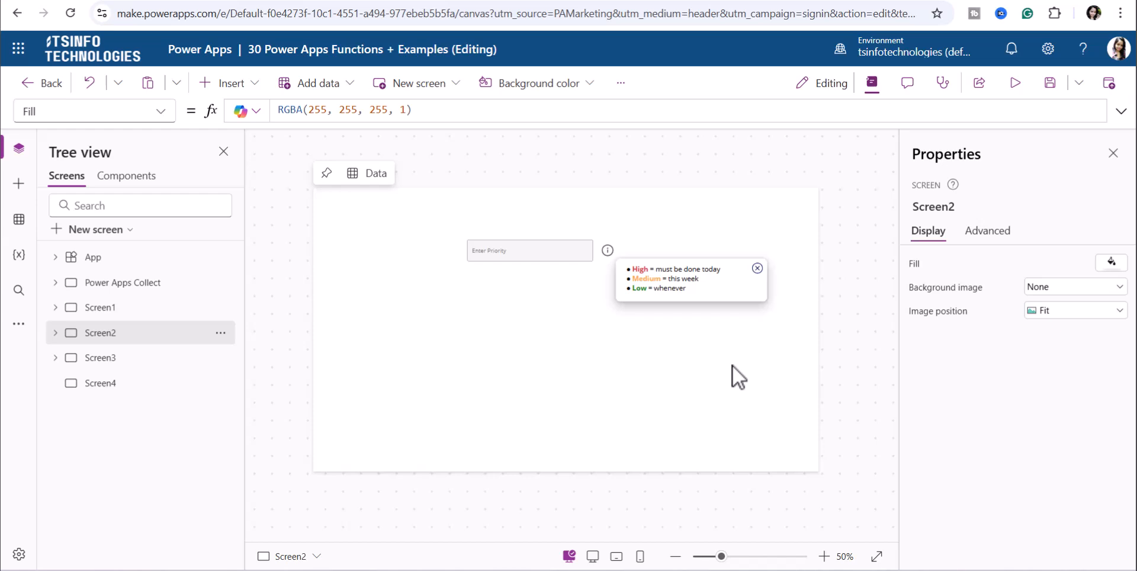
Insert a modern text input on Screen4, move it to about X 369, Y 153, and enlarge it slightly
{"action": "left_click", "coordinate": [151, 384]}
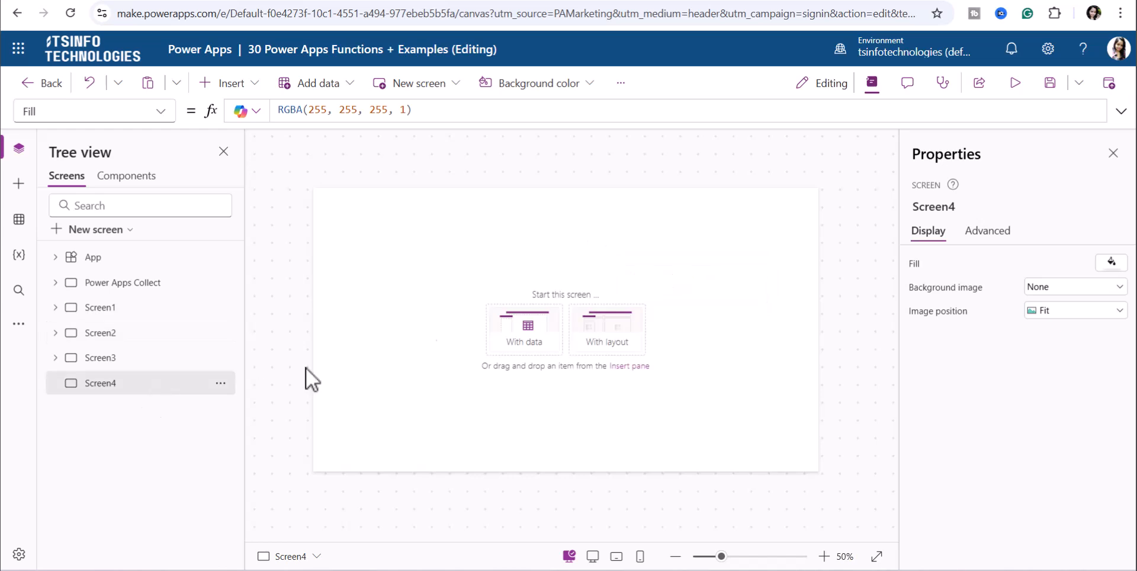
{"action": "left_click", "coordinate": [249, 86]}
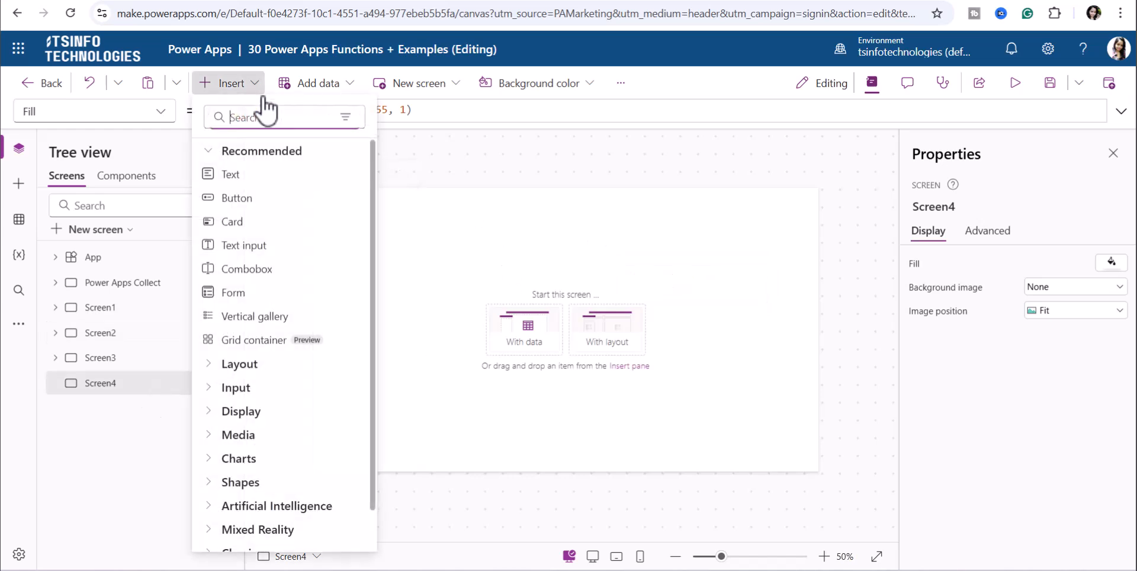
{"action": "type", "text": "text i"}
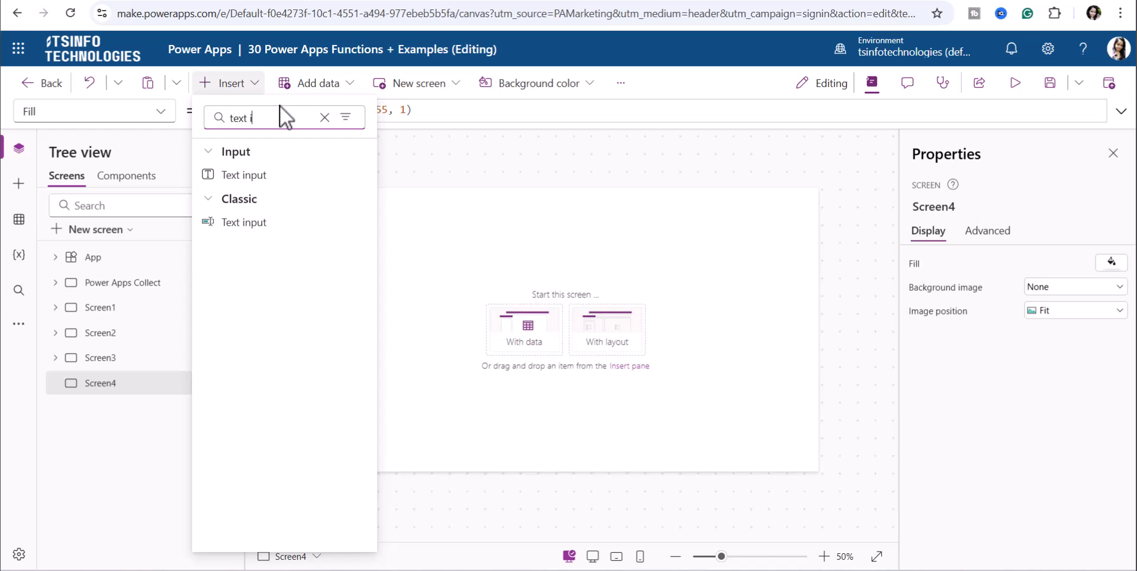
{"action": "left_click", "coordinate": [260, 175]}
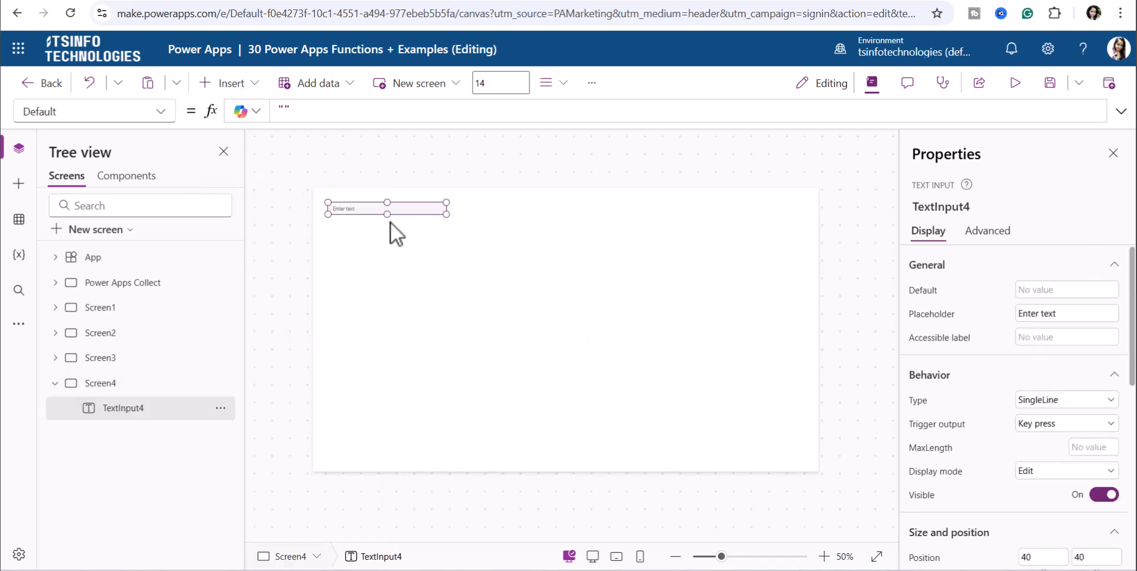
{"action": "left_click_drag", "start_coordinate": [388, 213], "coordinate": [591, 264]}
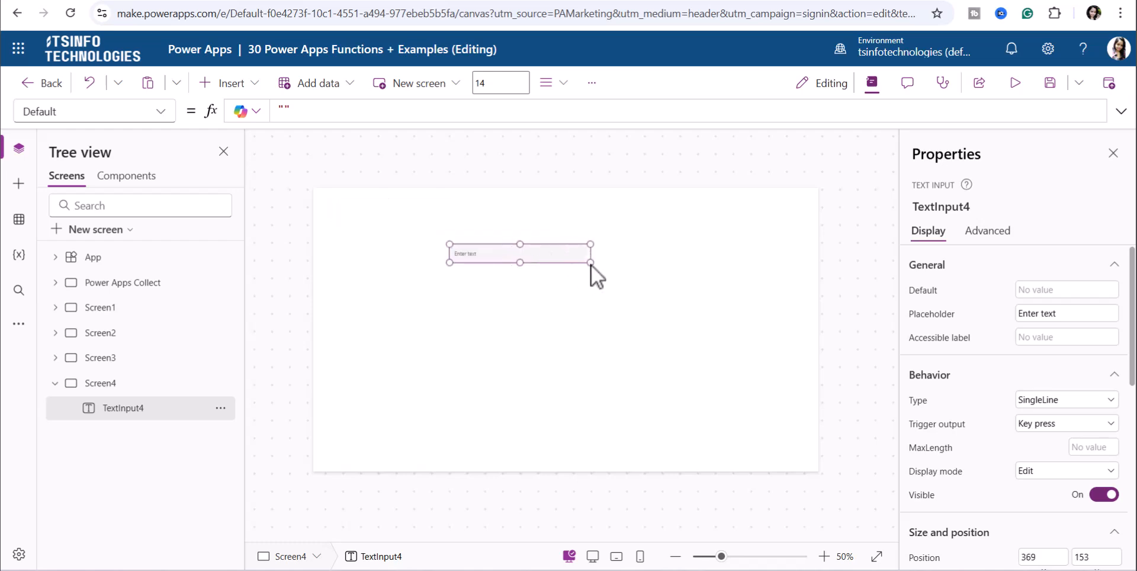
Set the new text input's placeholder to "Enter Priority"
{"action": "left_click_drag", "start_coordinate": [1063, 314], "coordinate": [997, 327]}
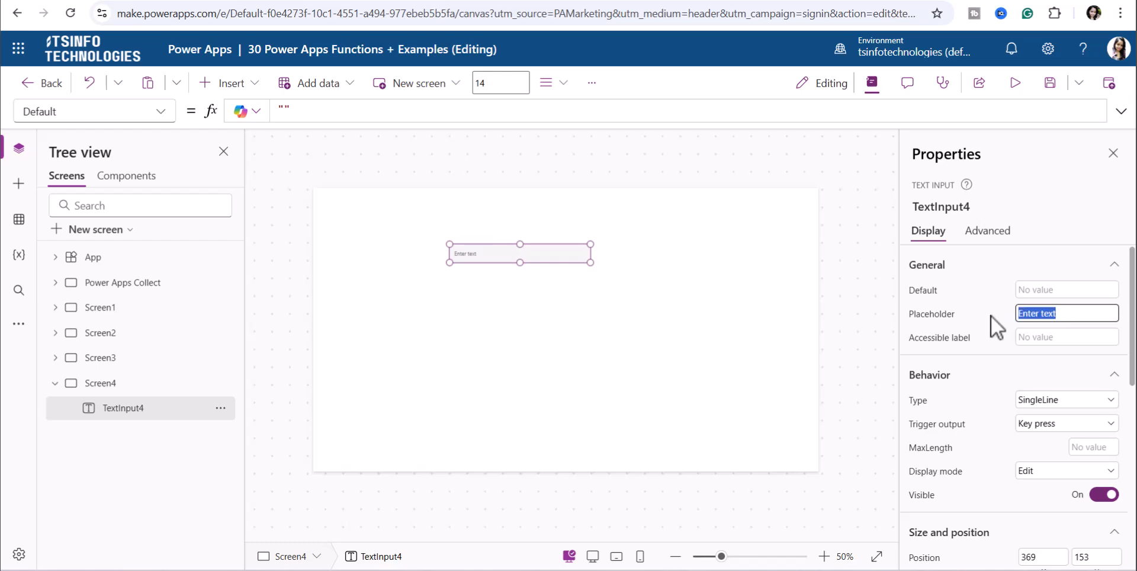
{"action": "type", "text": "Enter Priority"}
{"action": "left_click", "coordinate": [990, 315]}
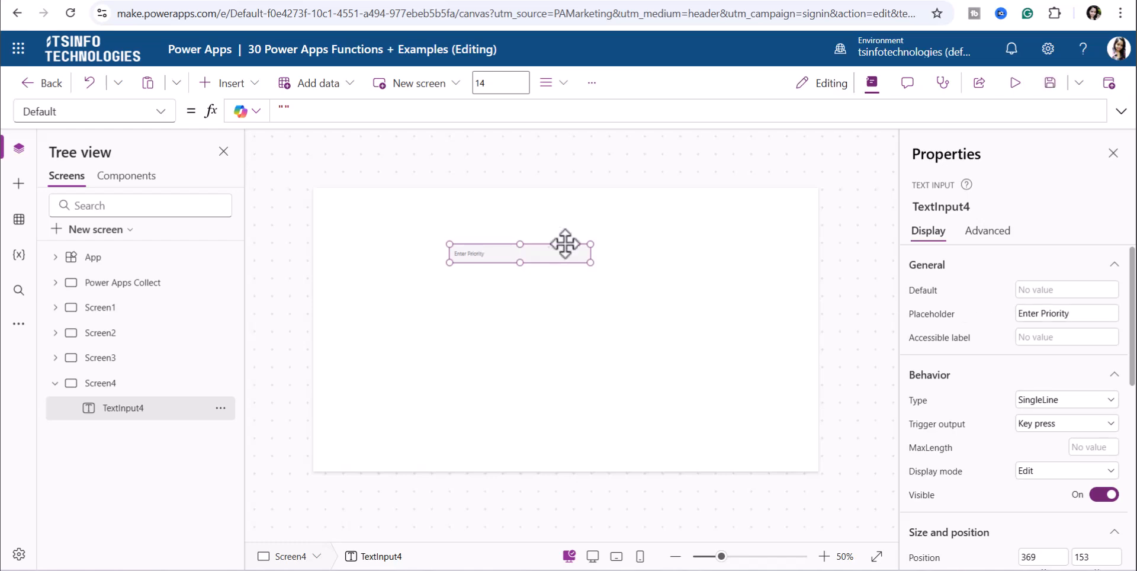
{"action": "left_click", "coordinate": [665, 278]}
Give the Enter Priority text input a solid border in a grey theme colour
{"action": "left_click", "coordinate": [516, 251]}
{"action": "scroll", "coordinate": [1034, 510], "scroll_direction": "down", "scroll_amount": 5}
{"action": "scroll", "coordinate": [1033, 510], "scroll_direction": "down", "scroll_amount": 3}
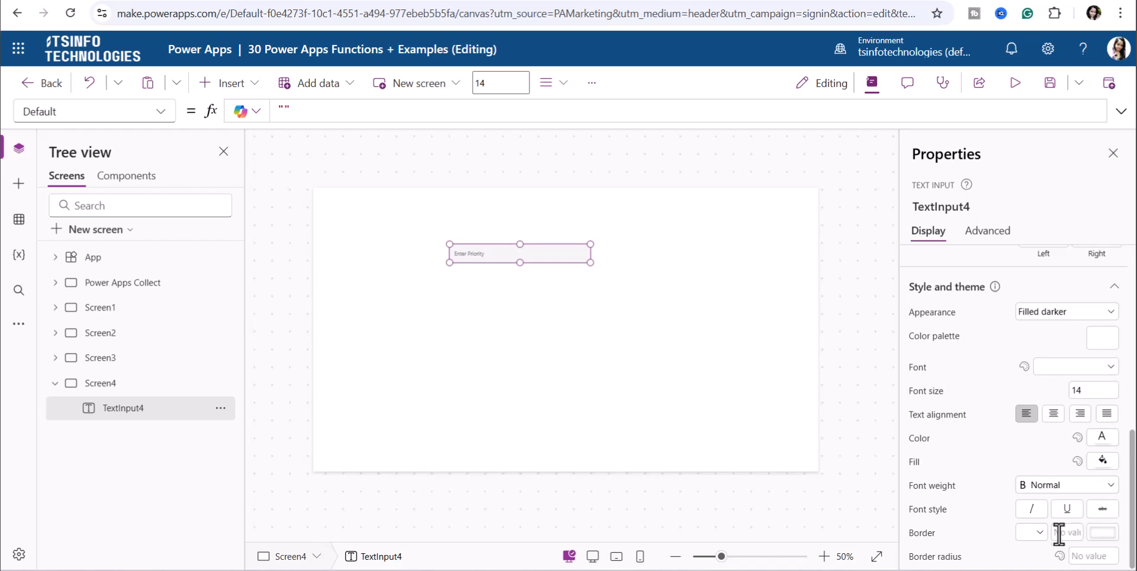
{"action": "left_click", "coordinate": [1033, 532]}
{"action": "left_click", "coordinate": [1045, 521]}
{"action": "left_click", "coordinate": [1102, 531]}
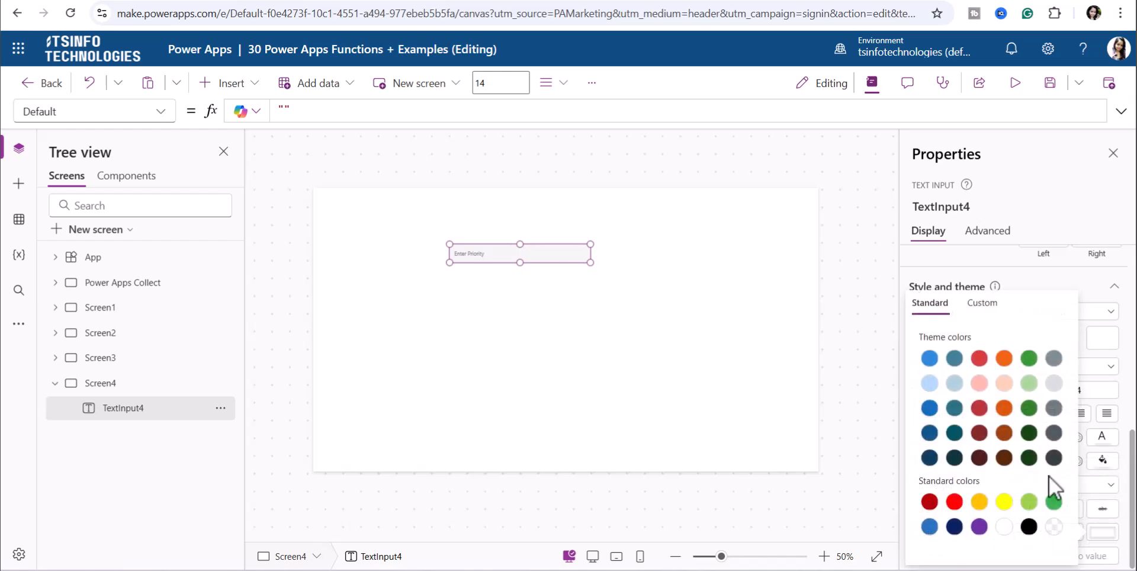
{"action": "left_click", "coordinate": [1055, 410]}
{"action": "left_click", "coordinate": [612, 362]}
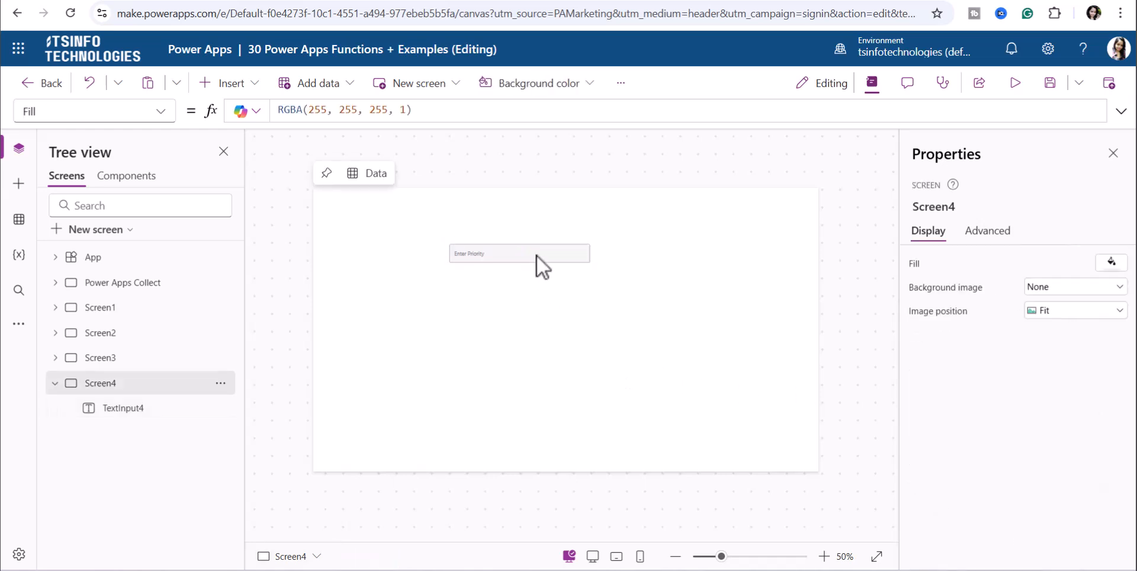
Nudge the Enter Priority text input slightly to the left on the canvas
{"action": "left_click_drag", "start_coordinate": [537, 253], "coordinate": [530, 252]}
{"action": "left_click", "coordinate": [586, 268]}
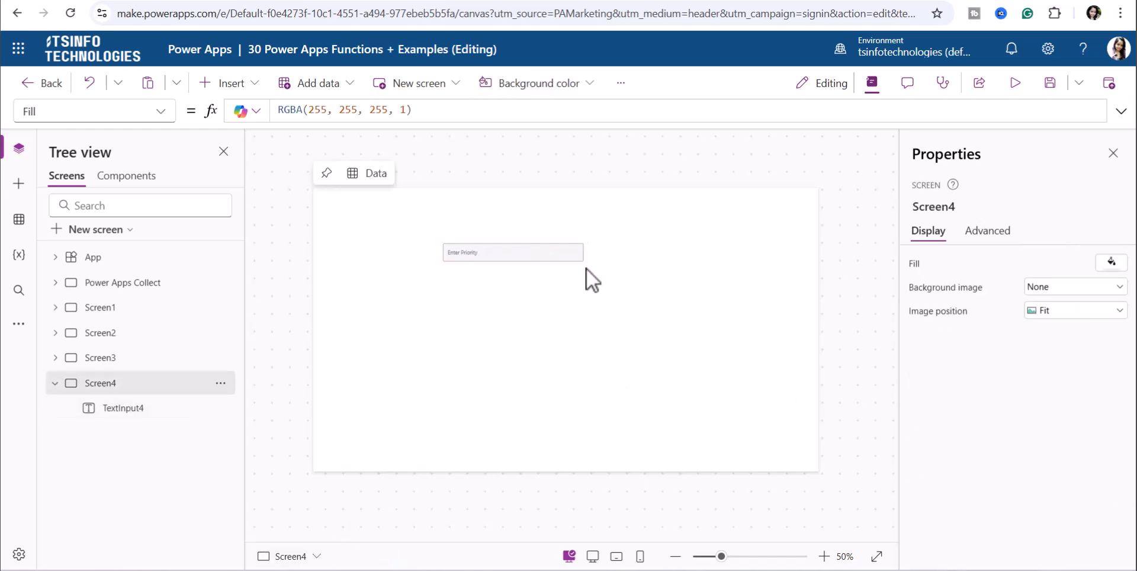
{"action": "left_click", "coordinate": [542, 257]}
{"action": "left_click", "coordinate": [587, 273]}
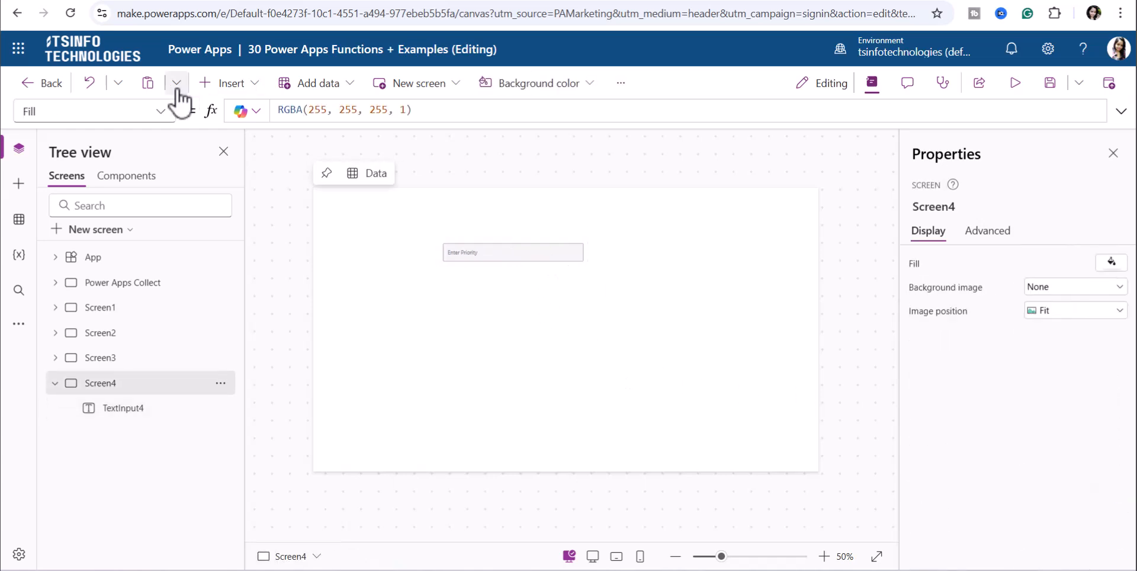
Insert a modern information button and place it just past the end of the Enter Priority field, at about X 742, Y 150
{"action": "left_click", "coordinate": [229, 91]}
{"action": "type", "text": "info"}
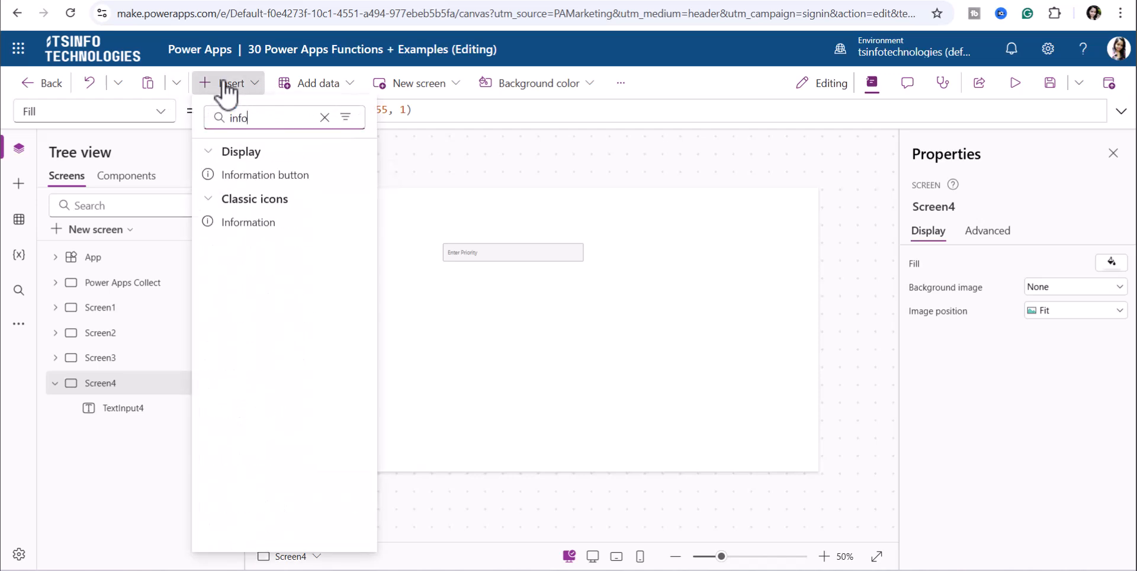
{"action": "left_click", "coordinate": [283, 177]}
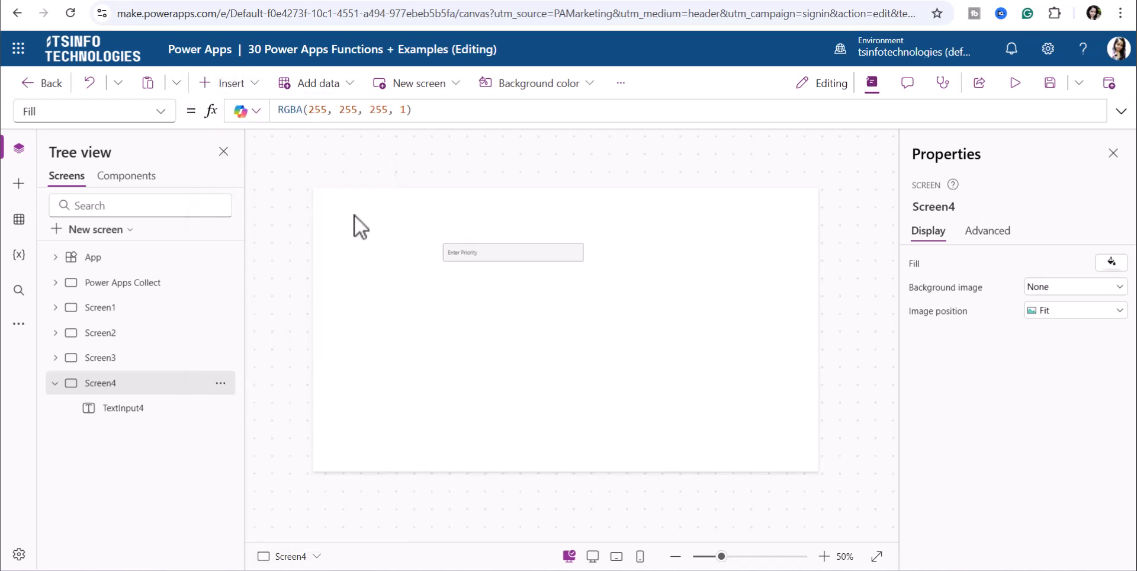
{"action": "left_click_drag", "start_coordinate": [334, 209], "coordinate": [608, 241]}
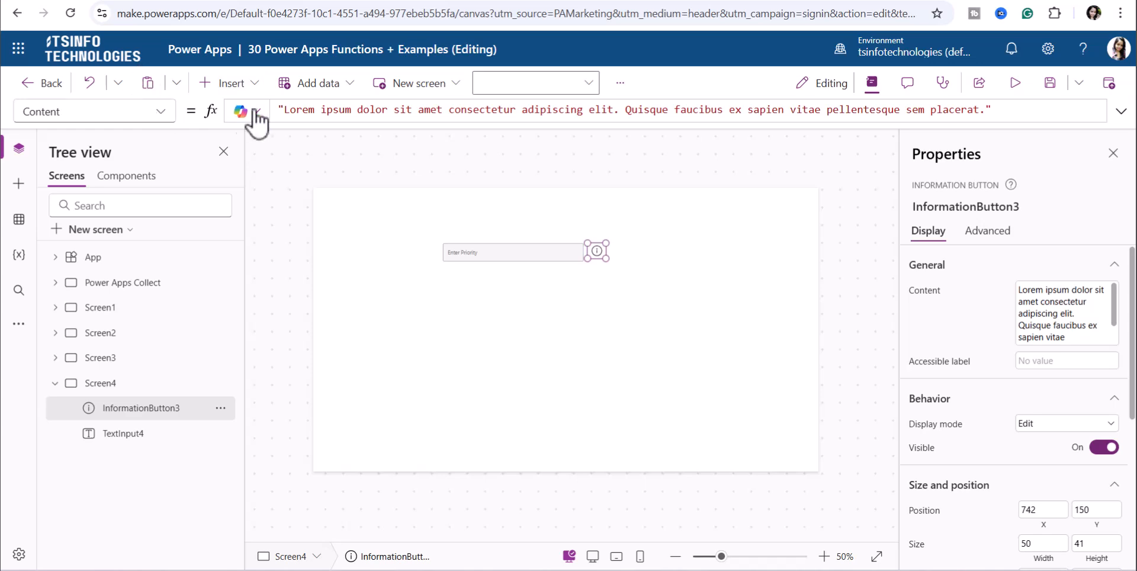
Replace the new information button's placeholder content with "Hit Me!"
{"action": "left_click_drag", "start_coordinate": [283, 111], "coordinate": [985, 111]}
{"action": "type", "text": "Hi"}
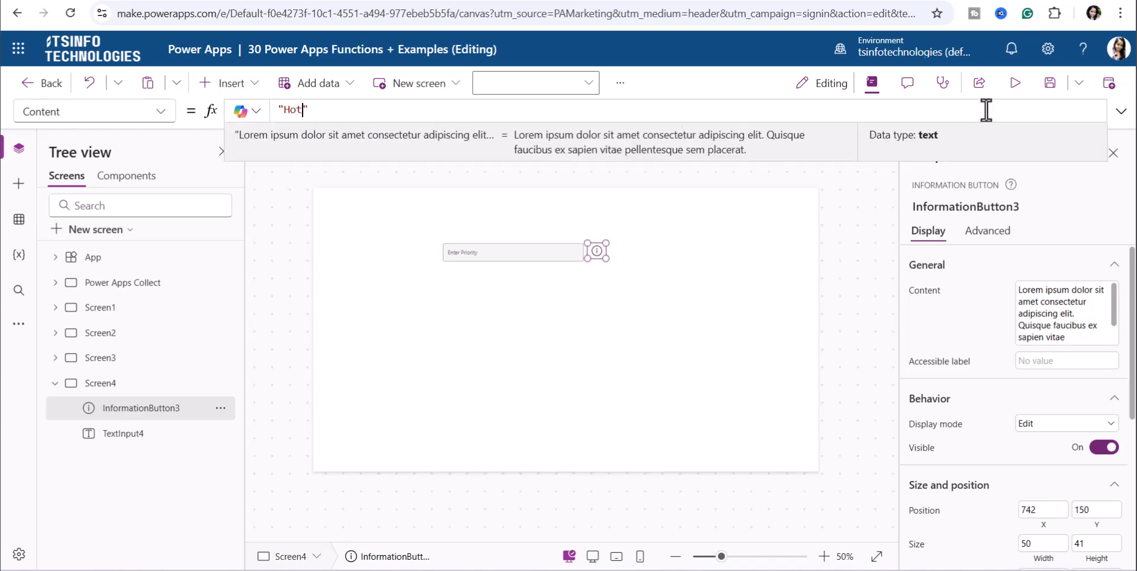
{"action": "type", "text": "t Me!"}
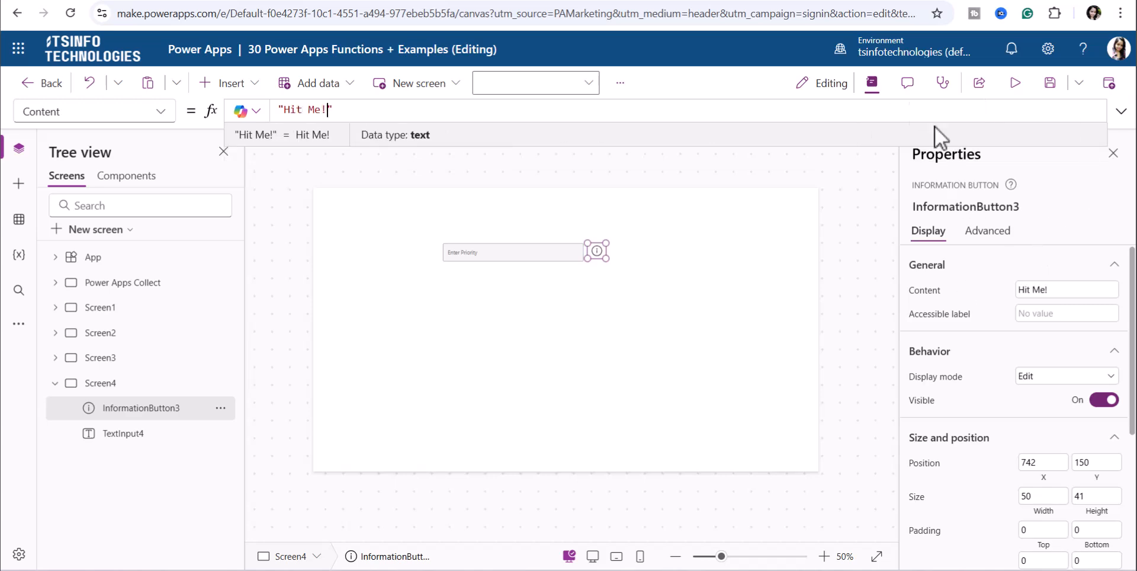
{"action": "left_click", "coordinate": [658, 274]}
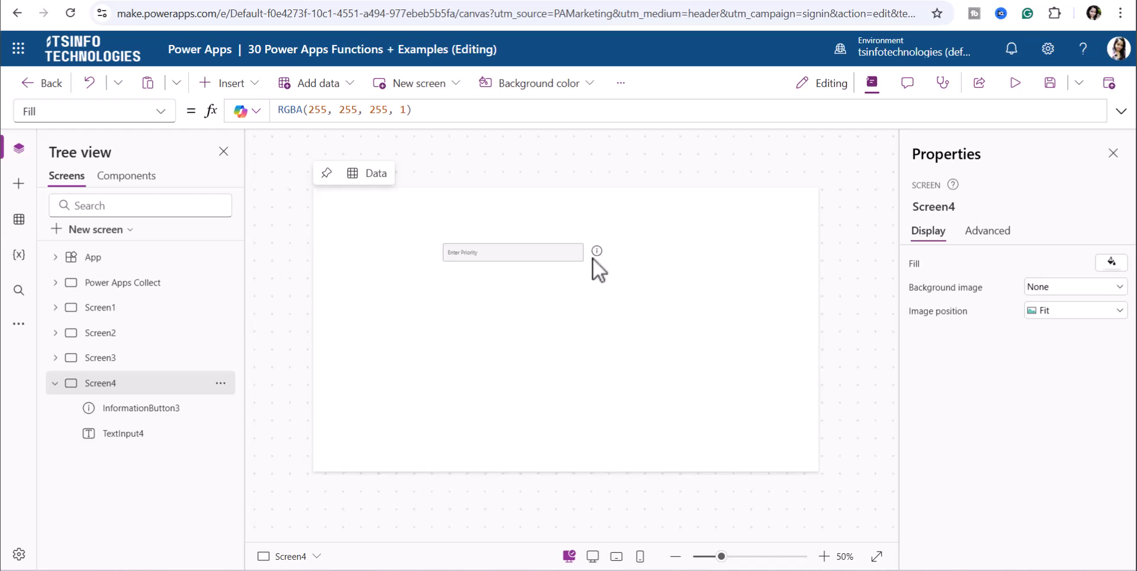
Insert a container on Screen4 and move it just below the information button, to about X 792, Y 191
{"action": "left_click", "coordinate": [232, 83]}
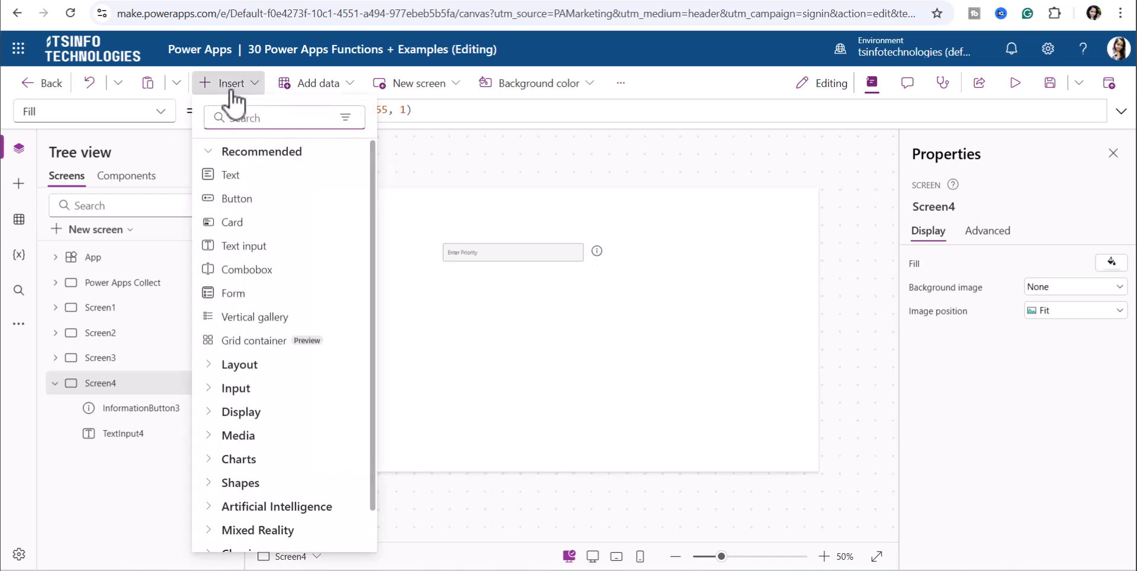
{"action": "type", "text": "cont"}
{"action": "left_click", "coordinate": [245, 175]}
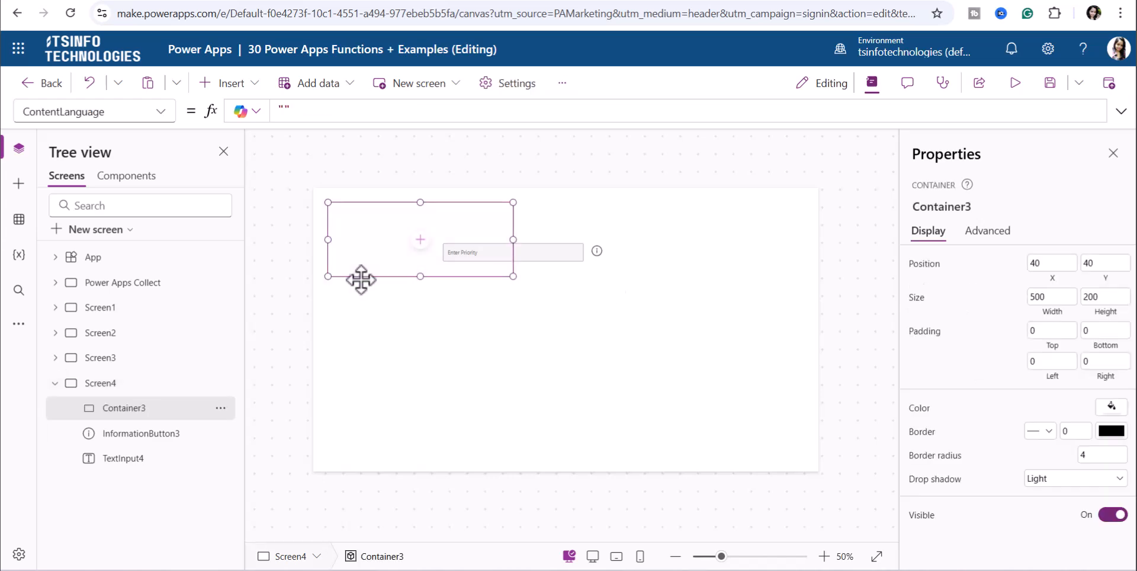
{"action": "left_click_drag", "start_coordinate": [376, 276], "coordinate": [635, 330]}
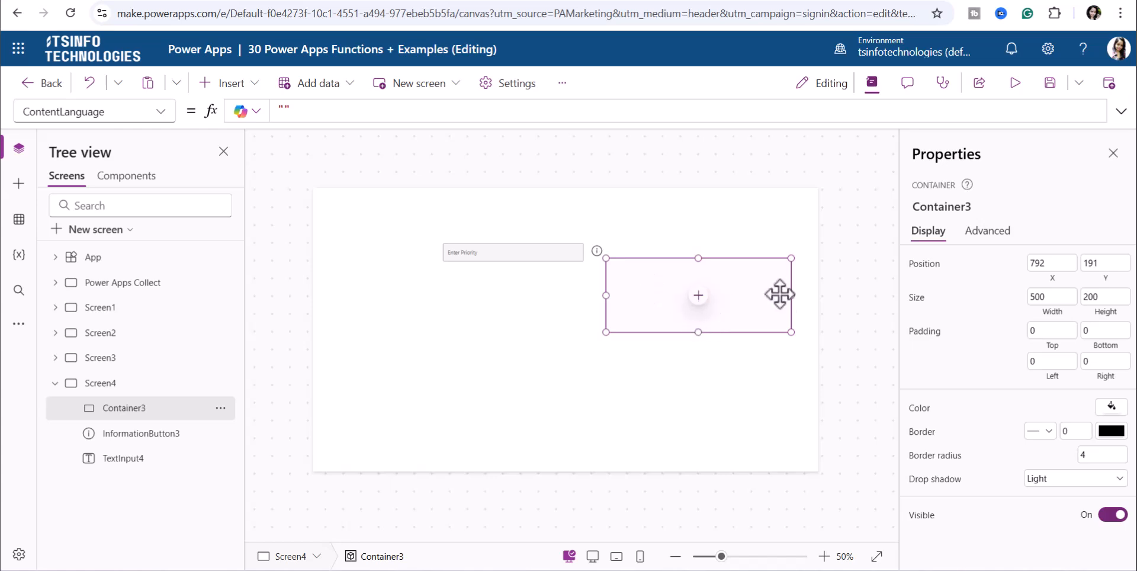
Give the selected container a Bold drop shadow and a border radius of 12
{"action": "left_click", "coordinate": [1052, 483]}
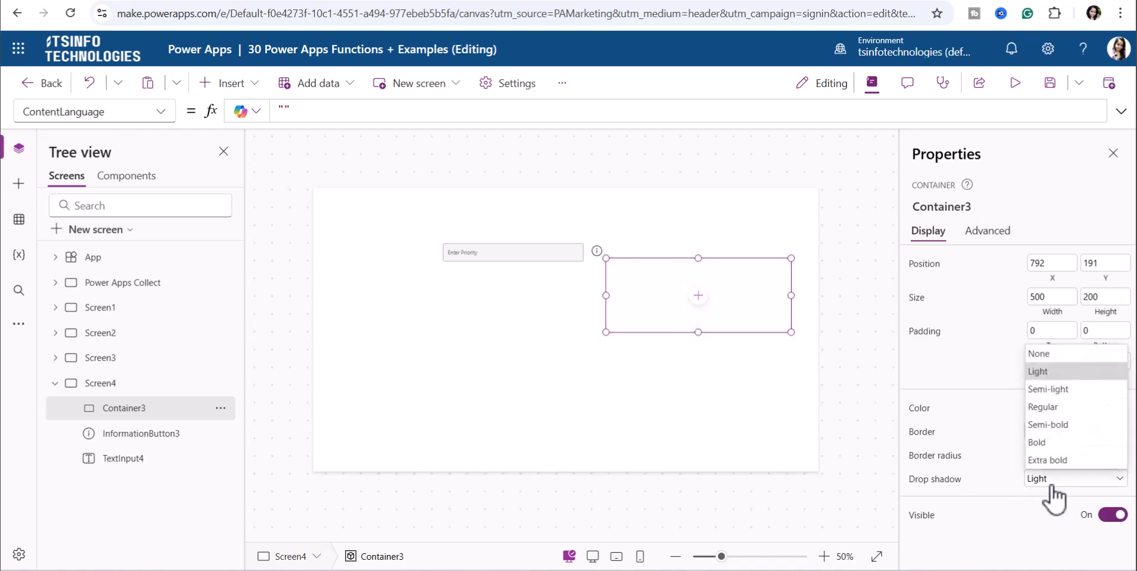
{"action": "left_click", "coordinate": [1047, 444]}
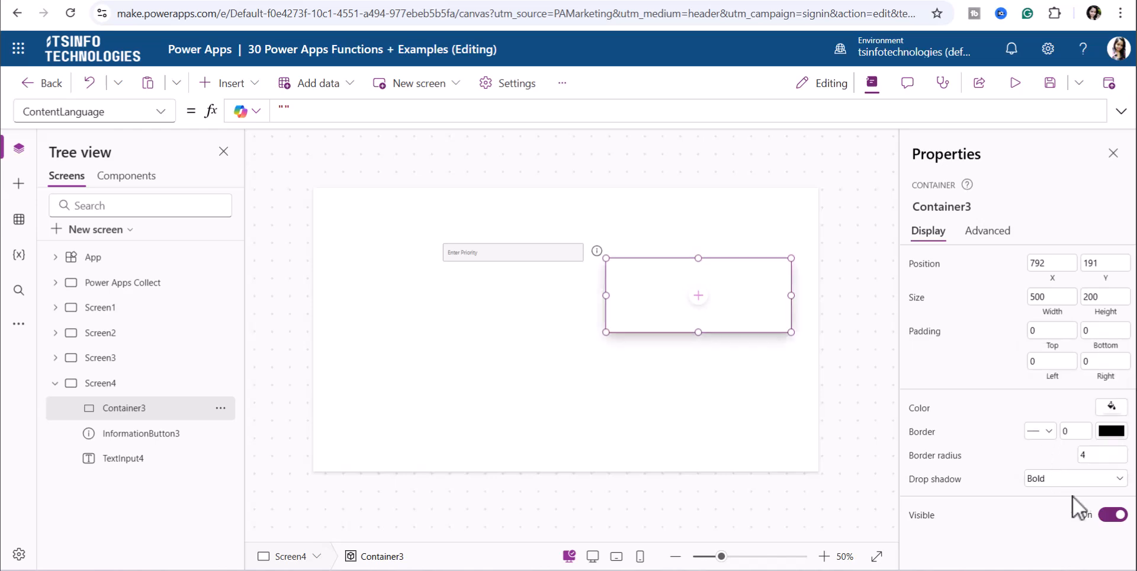
{"action": "left_click", "coordinate": [1097, 454]}
{"action": "type", "text": "12"}
{"action": "left_click", "coordinate": [646, 415]}
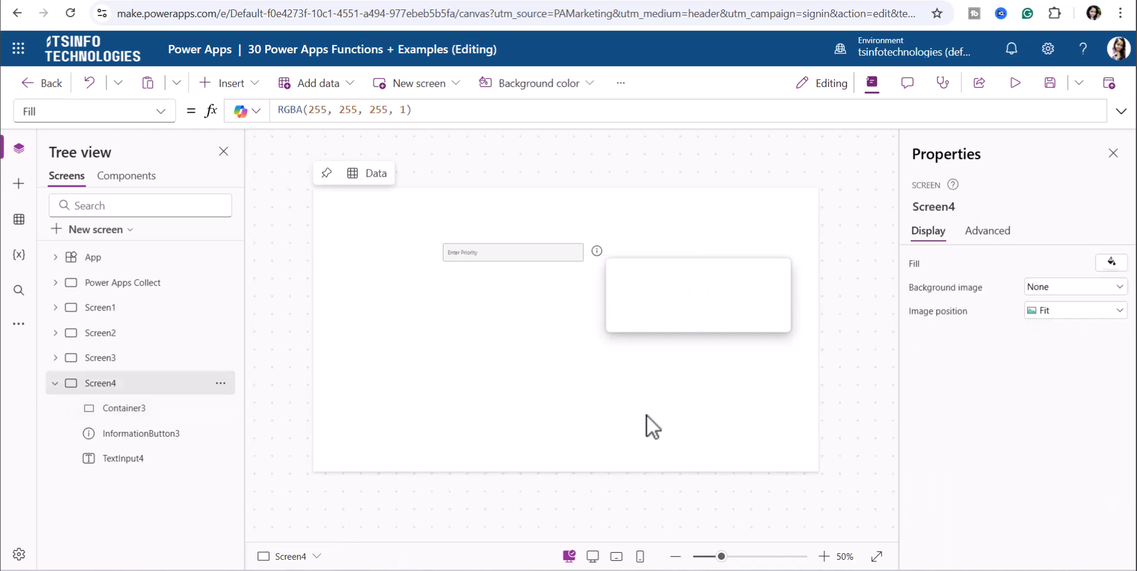
Insert an HTML text control inside the container and enlarge it to nearly fill it, about 486 wide and 168 high
{"action": "left_click", "coordinate": [698, 295]}
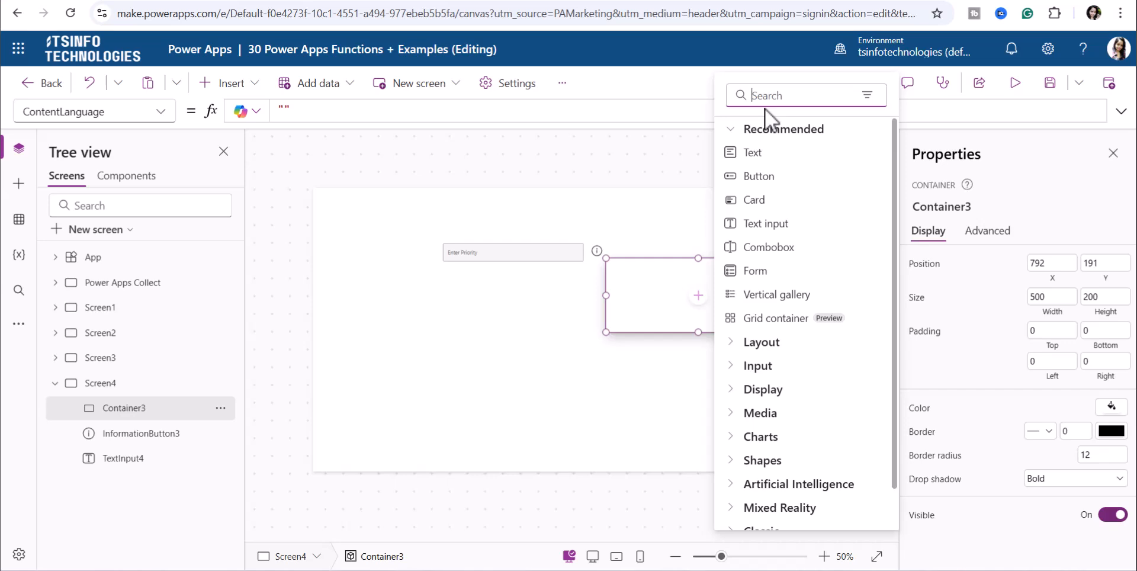
{"action": "type", "text": "html"}
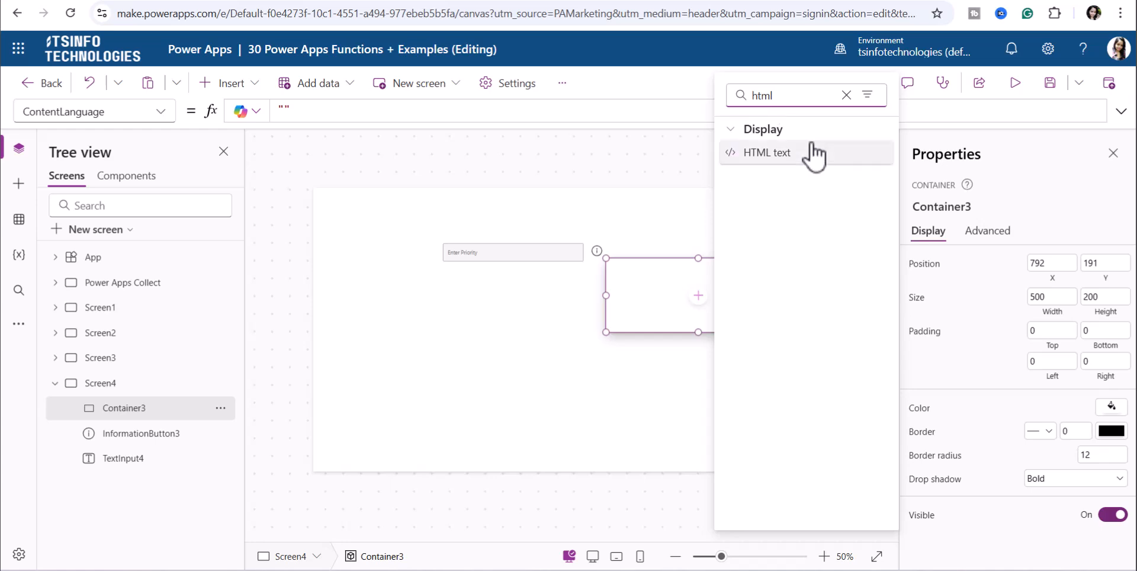
{"action": "left_click", "coordinate": [804, 155]}
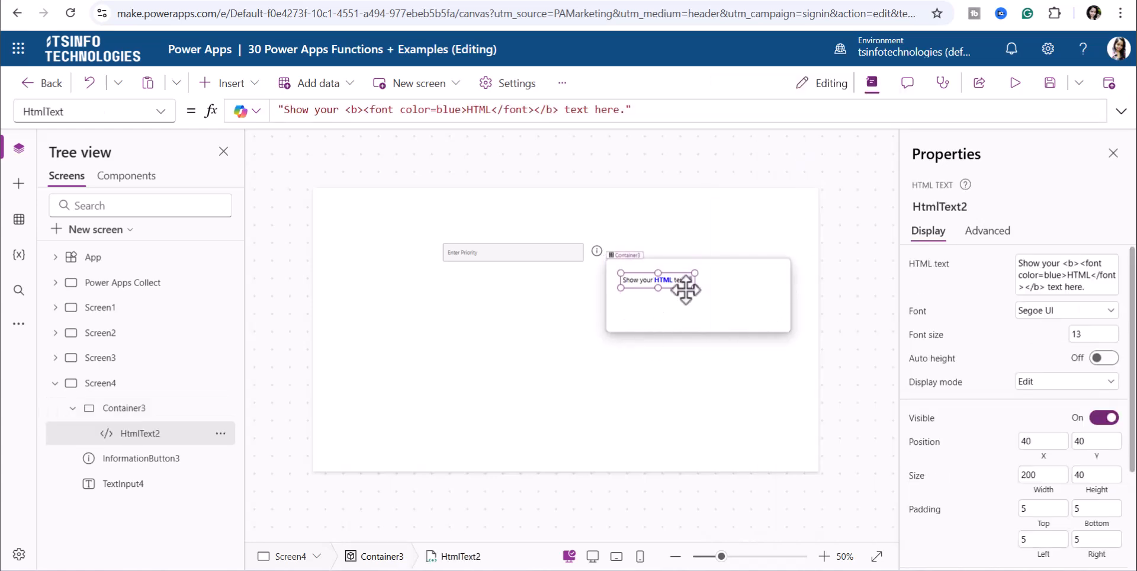
{"action": "left_click_drag", "start_coordinate": [696, 288], "coordinate": [790, 327]}
{"action": "left_click_drag", "start_coordinate": [618, 273], "coordinate": [605, 263]}
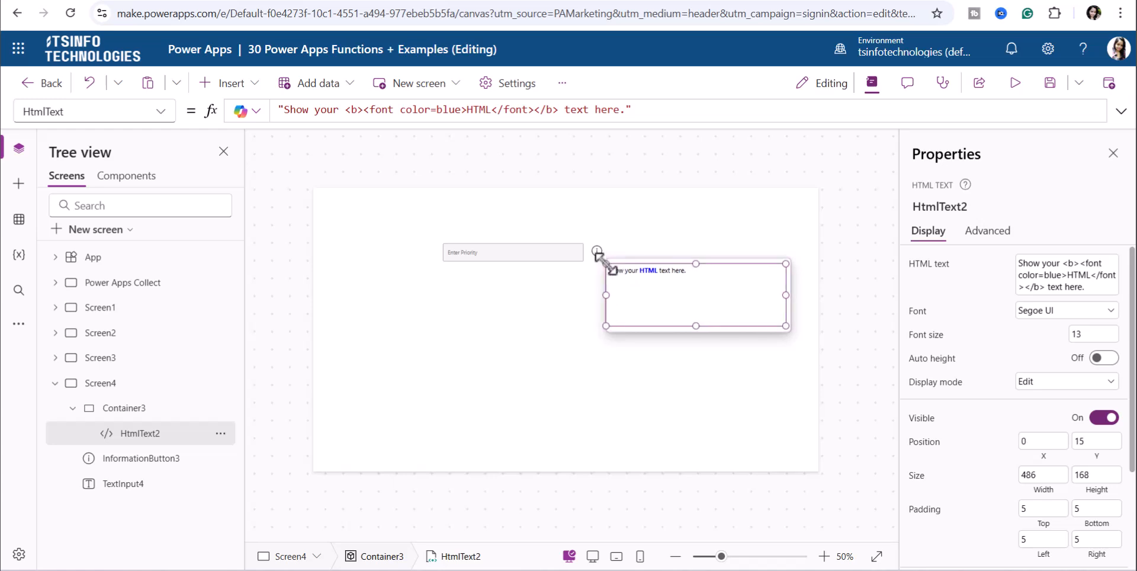
Copy the High, Medium and Low priority HTML snippet from US Client.txt in Notepad and make it the HTML text control's HtmlText formula
{"action": "left_click", "coordinate": [686, 570]}
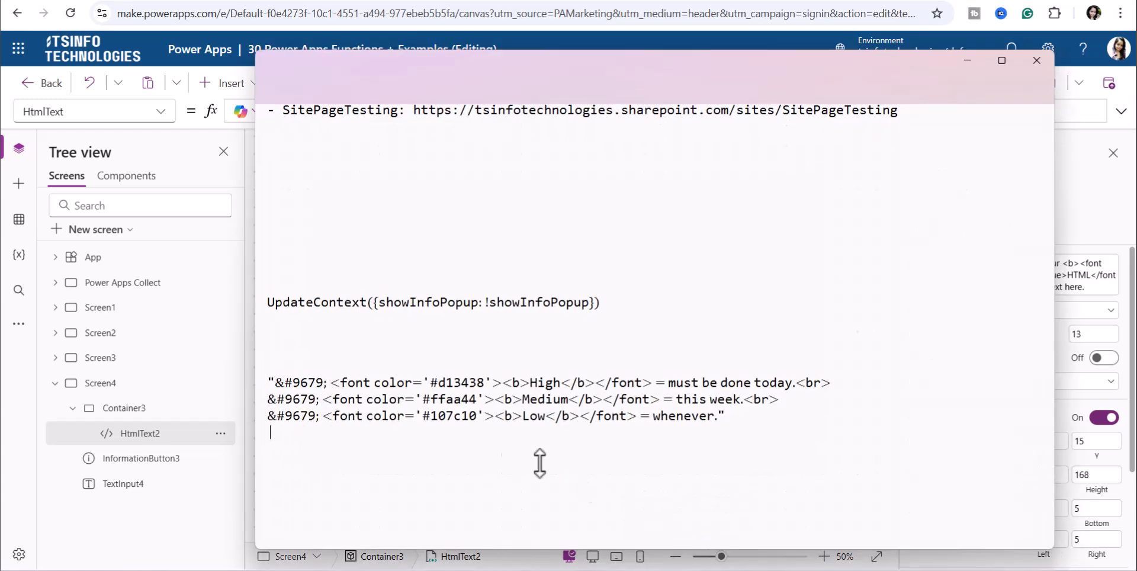
{"action": "left_click_drag", "start_coordinate": [269, 383], "coordinate": [718, 422]}
{"action": "key", "text": "ctrl+c"}
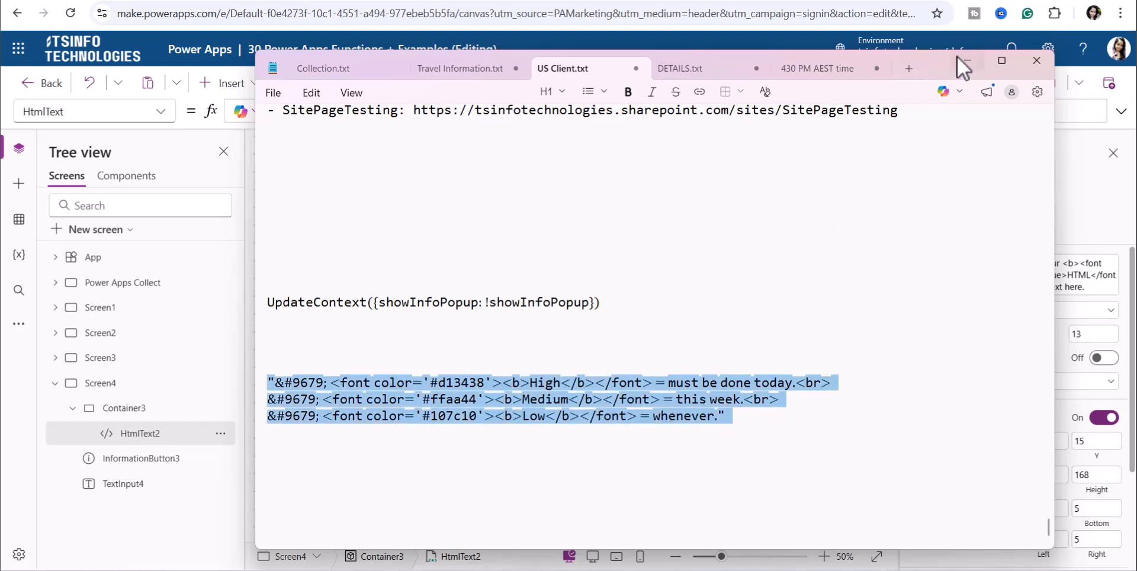
{"action": "left_click", "coordinate": [967, 59]}
{"action": "double_click", "coordinate": [298, 110]}
{"action": "key", "text": "ctrl+a"}
{"action": "key", "text": "ctrl+v"}
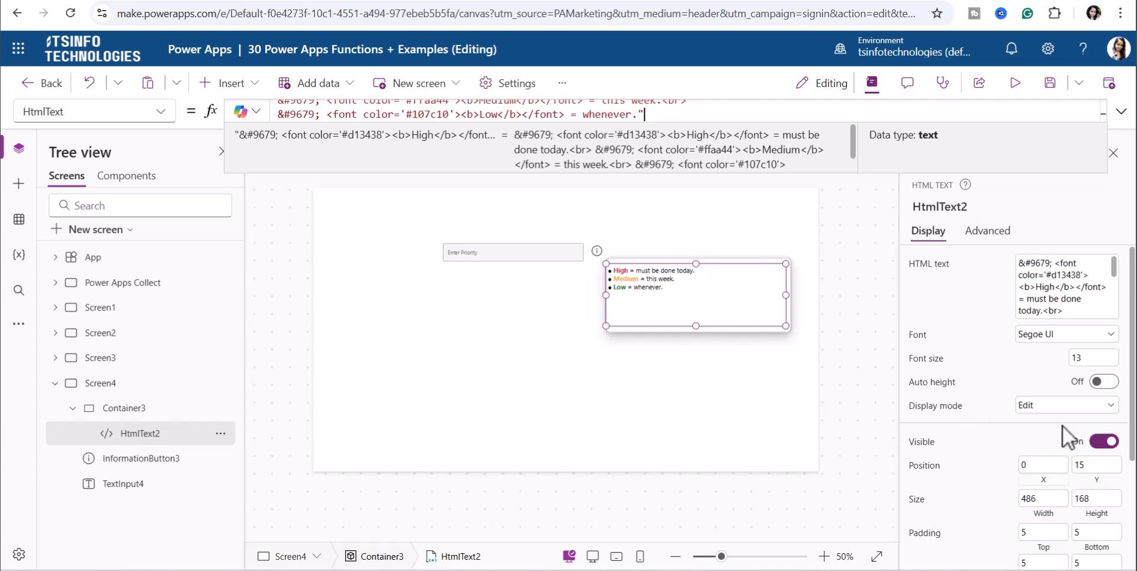
Shorten the HTML text control to a height of about 144 and its container to about 182
{"action": "left_click_drag", "start_coordinate": [696, 326], "coordinate": [699, 325]}
{"action": "left_click", "coordinate": [694, 329]}
{"action": "left_click", "coordinate": [681, 300]}
Set the HTML text control's font size to 14
{"action": "scroll", "coordinate": [1076, 464], "scroll_direction": "down", "scroll_amount": 3}
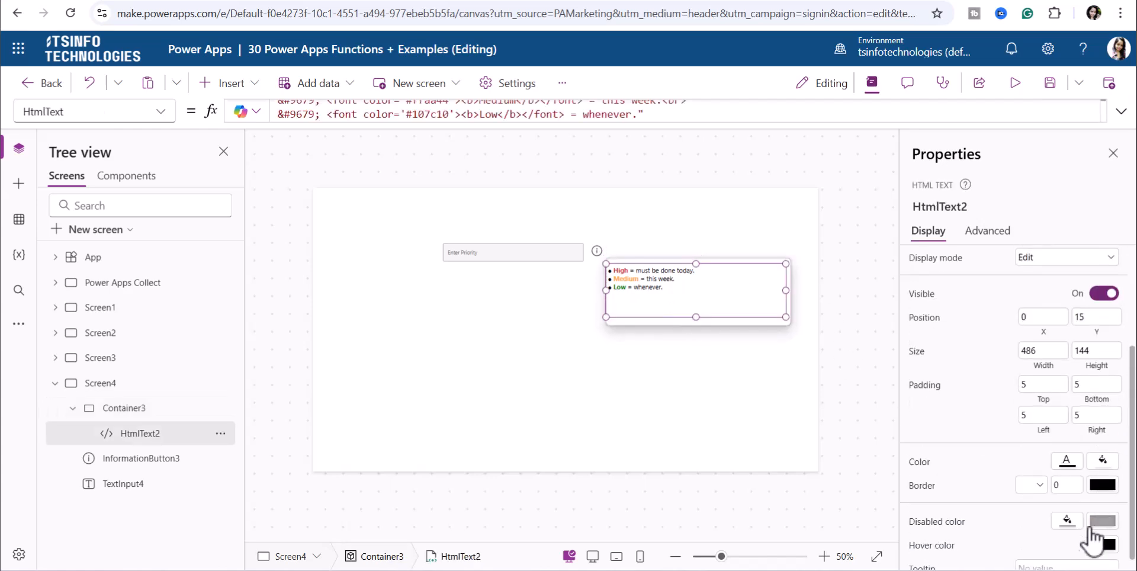
{"action": "scroll", "coordinate": [1078, 474], "scroll_direction": "up", "scroll_amount": 3}
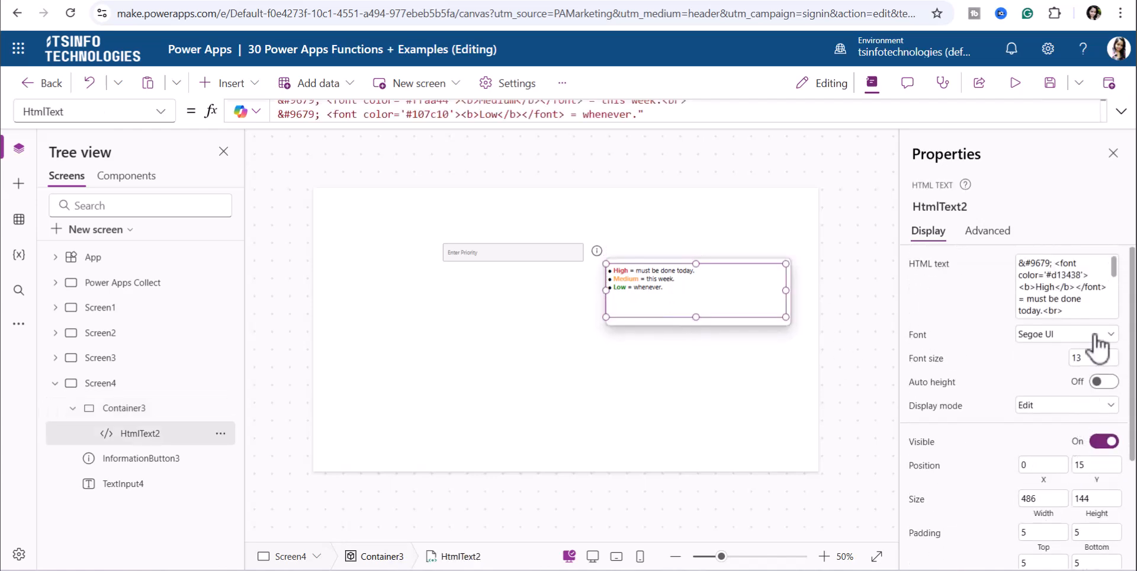
{"action": "left_click_drag", "start_coordinate": [1090, 355], "coordinate": [1071, 357]}
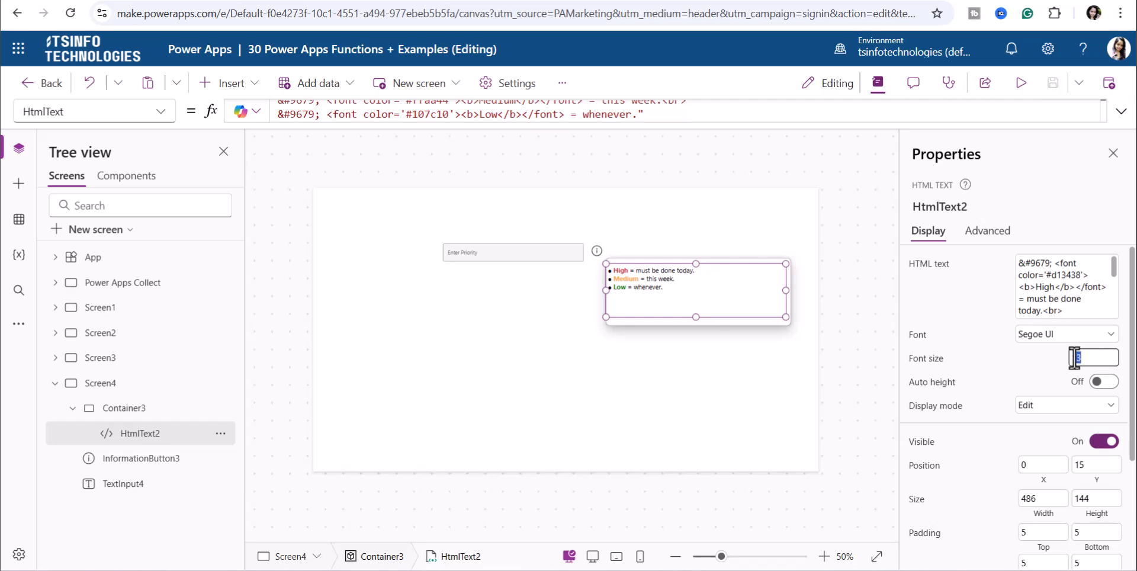
{"action": "type", "text": "14"}
{"action": "left_click", "coordinate": [864, 401]}
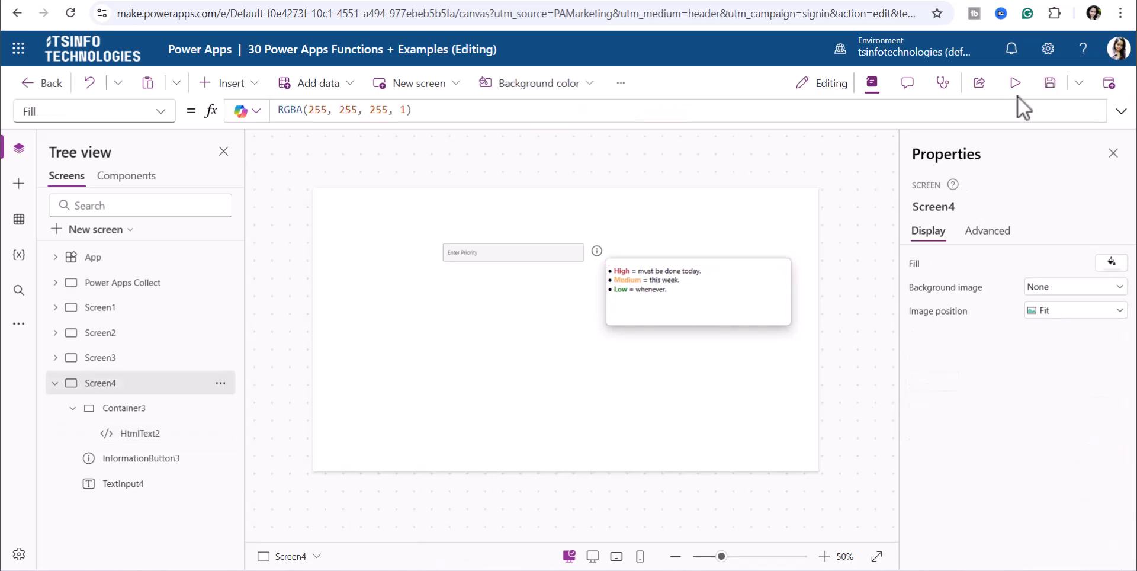
Preview Screen4 to check the popup container's appearance, and return to editing
{"action": "left_click", "coordinate": [1020, 83]}
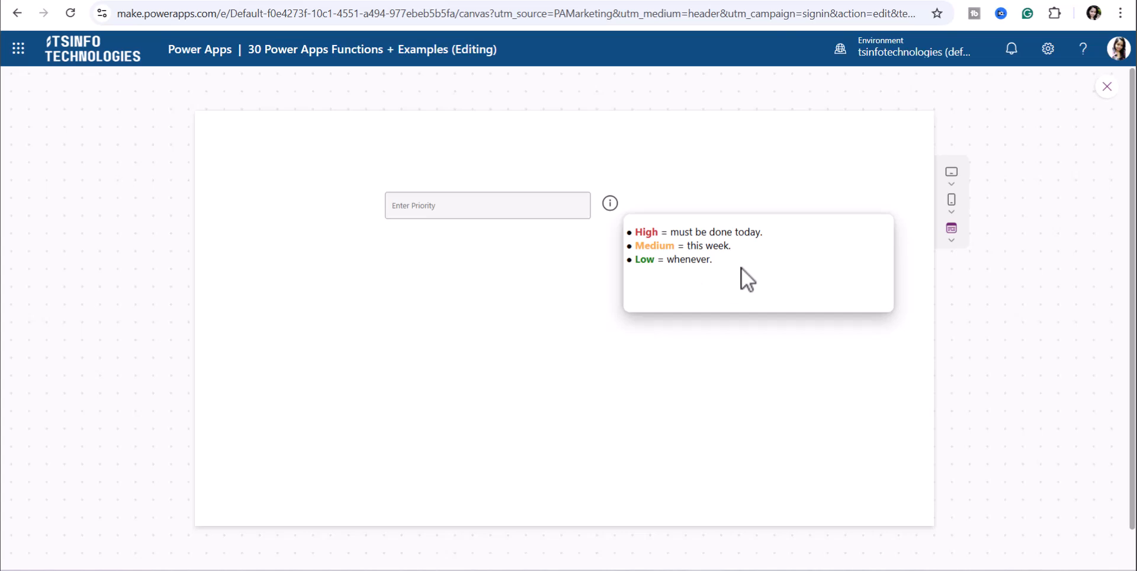
{"action": "left_click", "coordinate": [1106, 86]}
{"action": "left_click", "coordinate": [723, 365]}
{"action": "left_click", "coordinate": [663, 268]}
{"action": "left_click", "coordinate": [674, 385]}
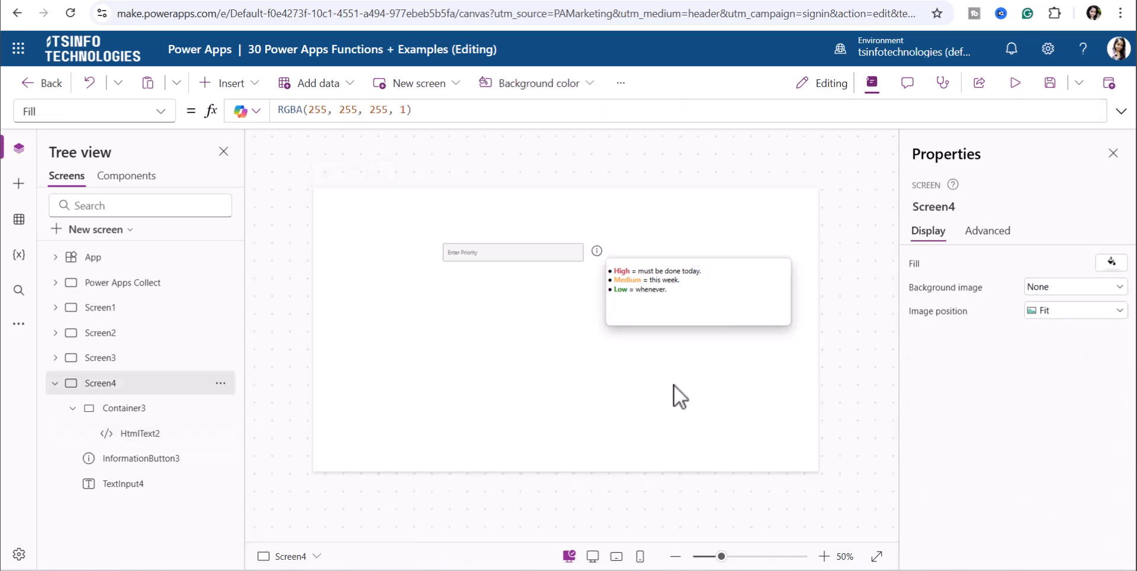
Insert a Cancel (badge) icon into the popup container and fit it in the upper-right corner, about 36 by 48 at X 462, Y 0
{"action": "left_click", "coordinate": [764, 305]}
{"action": "left_click", "coordinate": [773, 326]}
{"action": "left_click", "coordinate": [773, 322]}
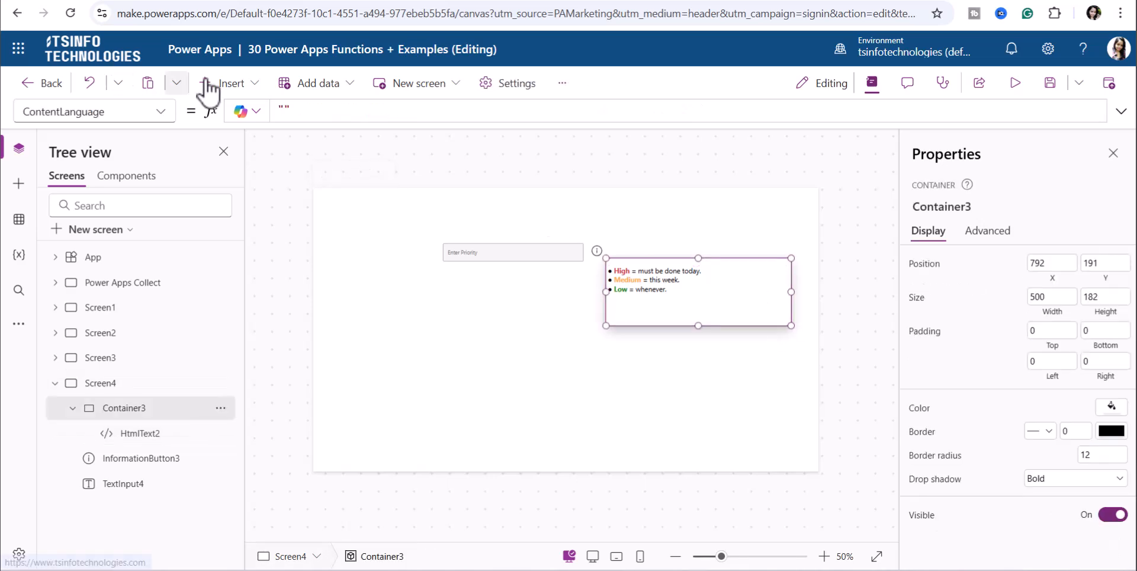
{"action": "left_click", "coordinate": [238, 86]}
{"action": "type", "text": "cand"}
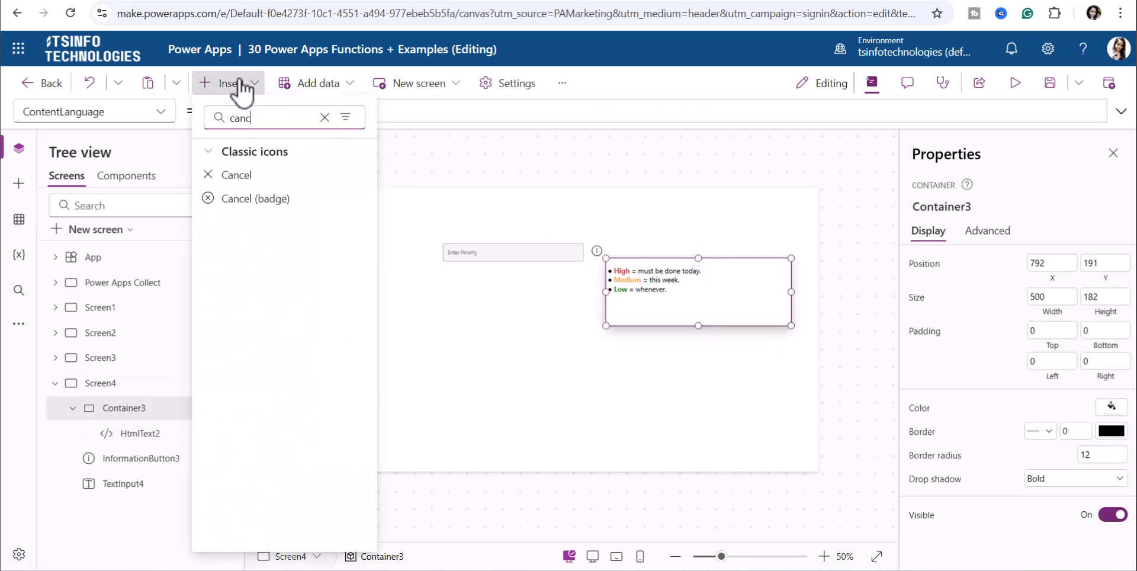
{"action": "left_click", "coordinate": [242, 200]}
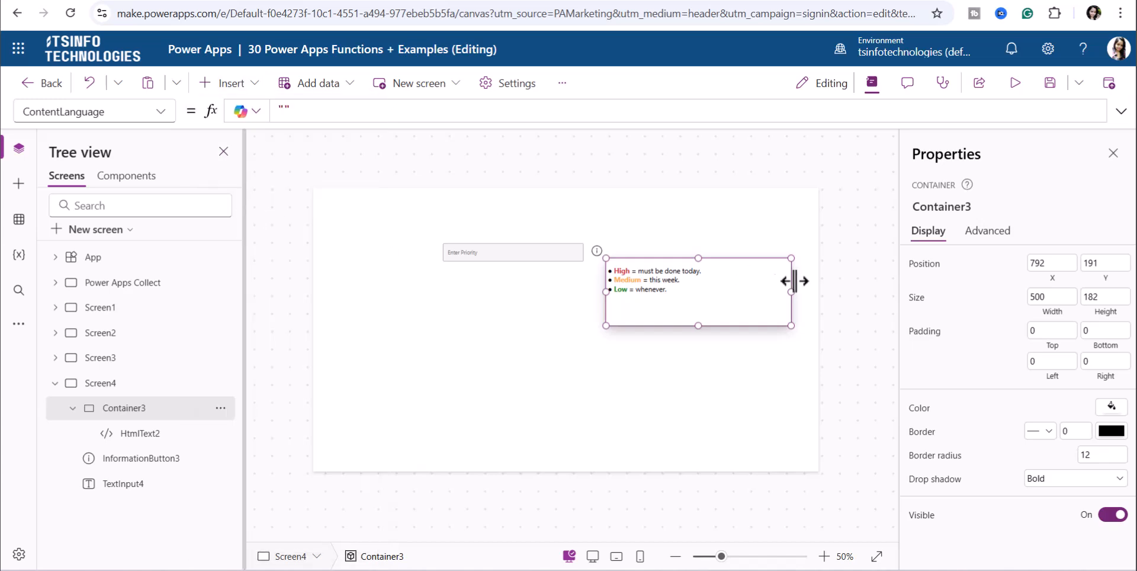
{"action": "left_click_drag", "start_coordinate": [633, 289], "coordinate": [776, 277]}
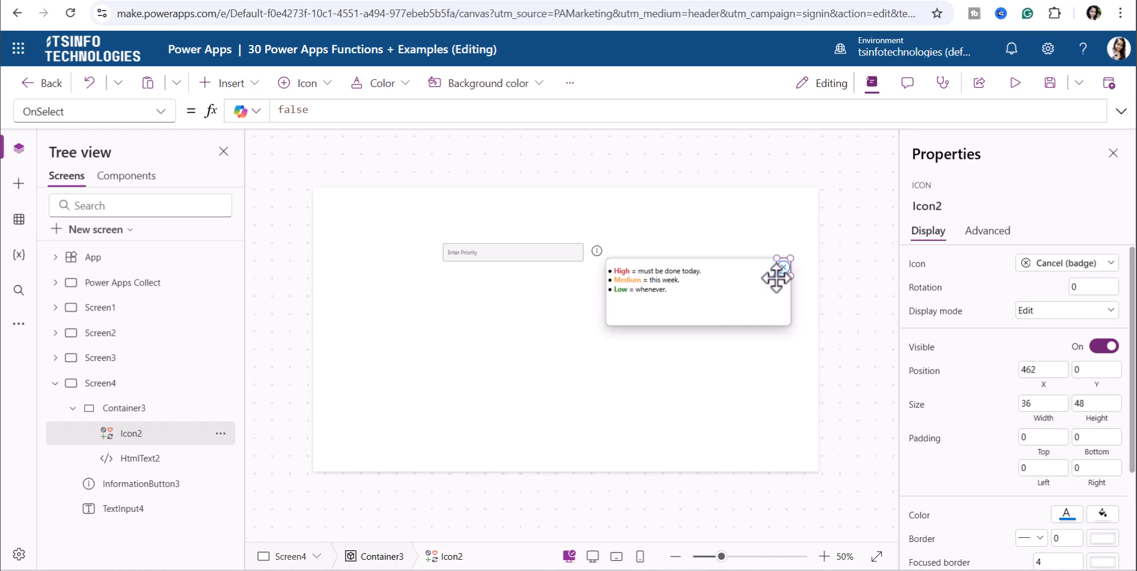
Change the cancel icon's color to black
{"action": "left_click", "coordinate": [1067, 514]}
{"action": "left_click", "coordinate": [993, 525]}
{"action": "left_click", "coordinate": [737, 382]}
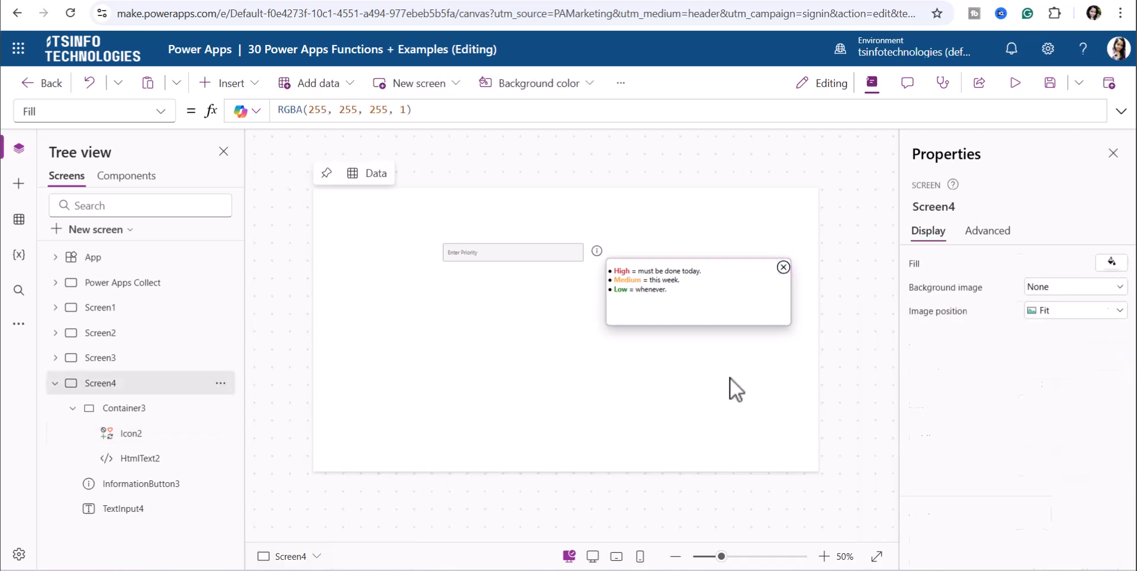
Clear the existing OnSelect formula of the information button beside the Enter Priority field
{"action": "left_click", "coordinate": [595, 254]}
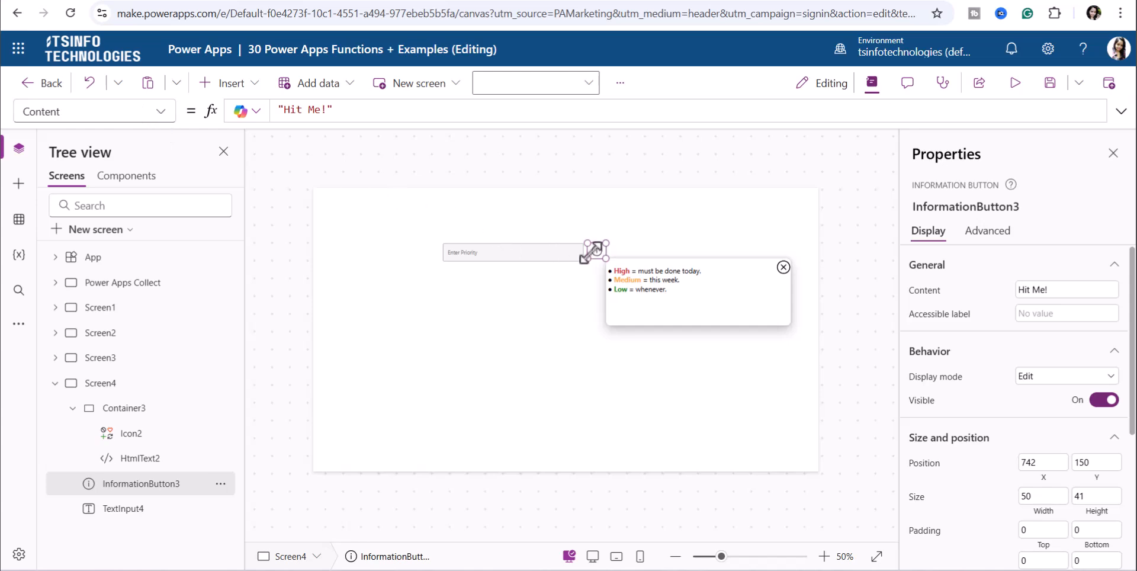
{"action": "left_click", "coordinate": [160, 111]}
{"action": "scroll", "coordinate": [51, 284], "scroll_direction": "down", "scroll_amount": 3}
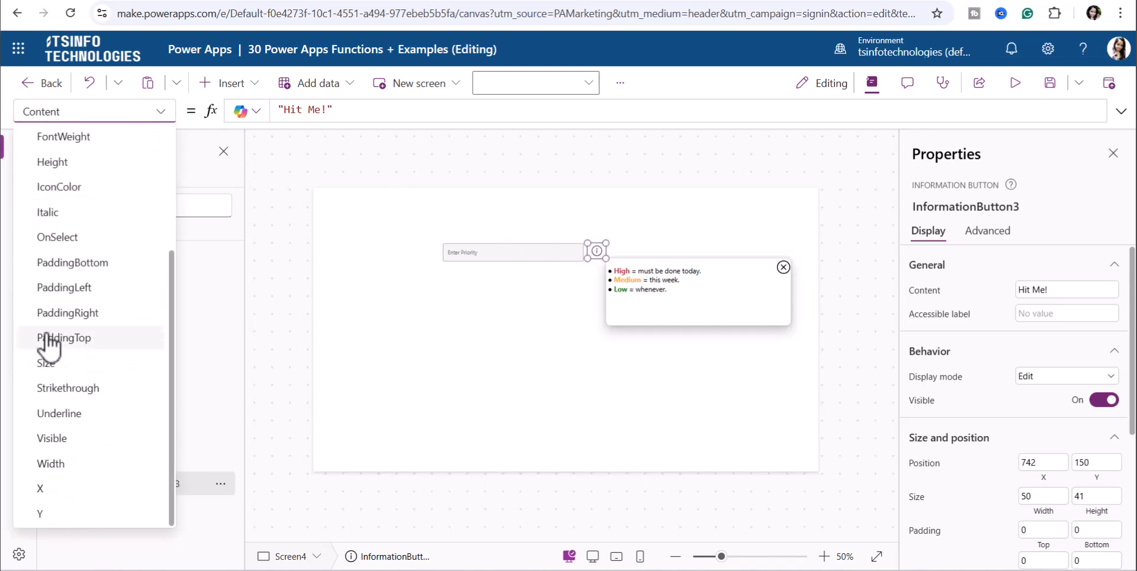
{"action": "left_click", "coordinate": [50, 237]}
{"action": "left_click_drag", "start_coordinate": [318, 111], "coordinate": [246, 113]}
{"action": "key", "text": "BackSpace"}
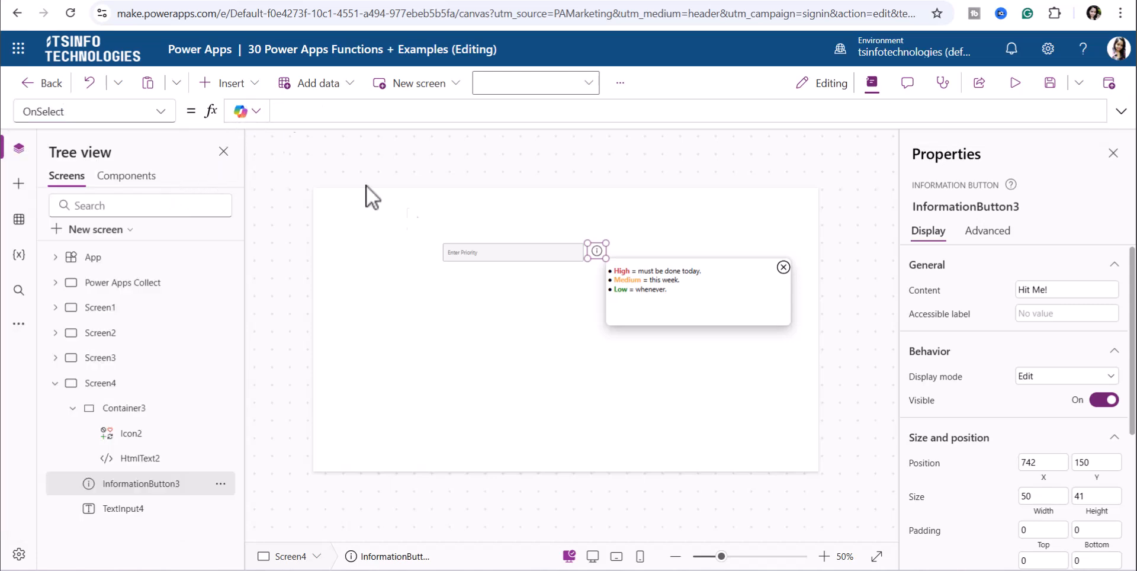
Copy UpdateContext({showInfoPopup: !showInfoPopup}) from the Notepad notes into the information button's OnSelect formula
{"action": "key", "text": "alt+Tab"}
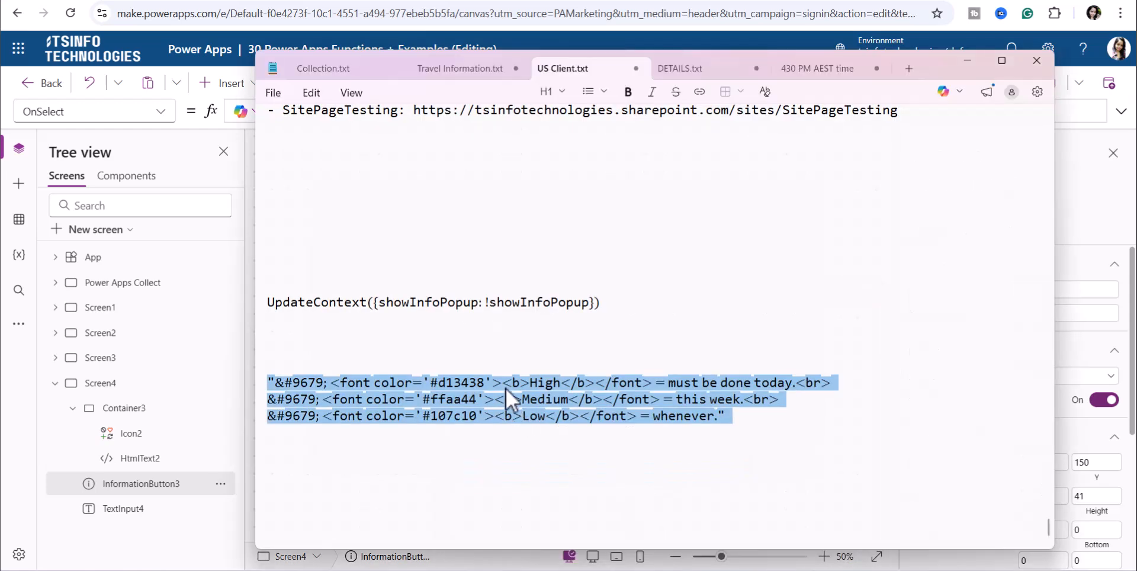
{"action": "left_click_drag", "start_coordinate": [600, 303], "coordinate": [247, 305]}
{"action": "key", "text": "ctrl+c"}
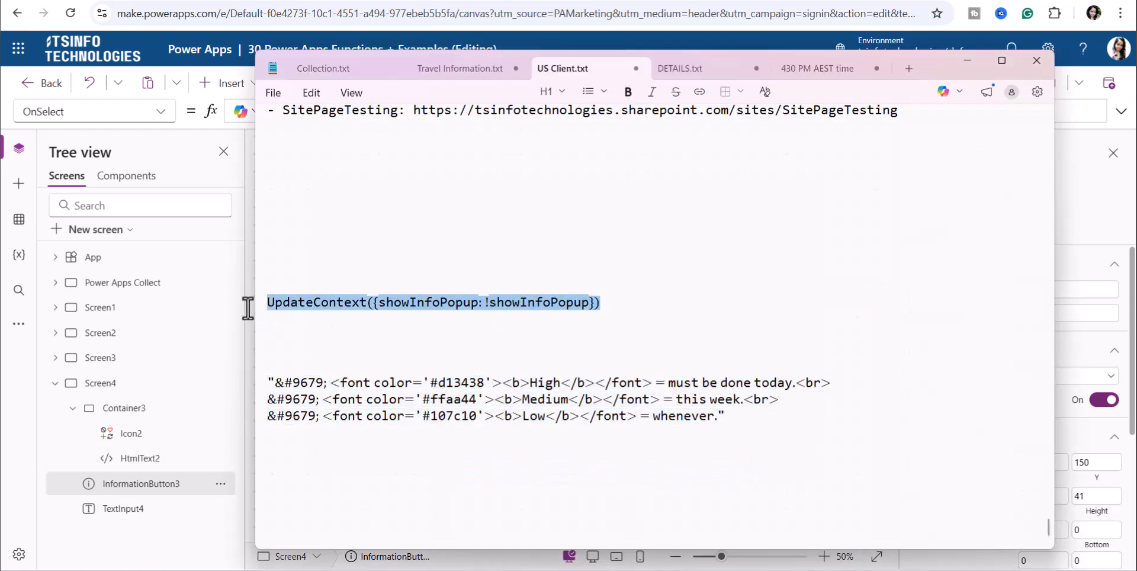
{"action": "left_click", "coordinate": [968, 60]}
{"action": "left_click", "coordinate": [351, 109]}
{"action": "key", "text": "ctrl+v"}
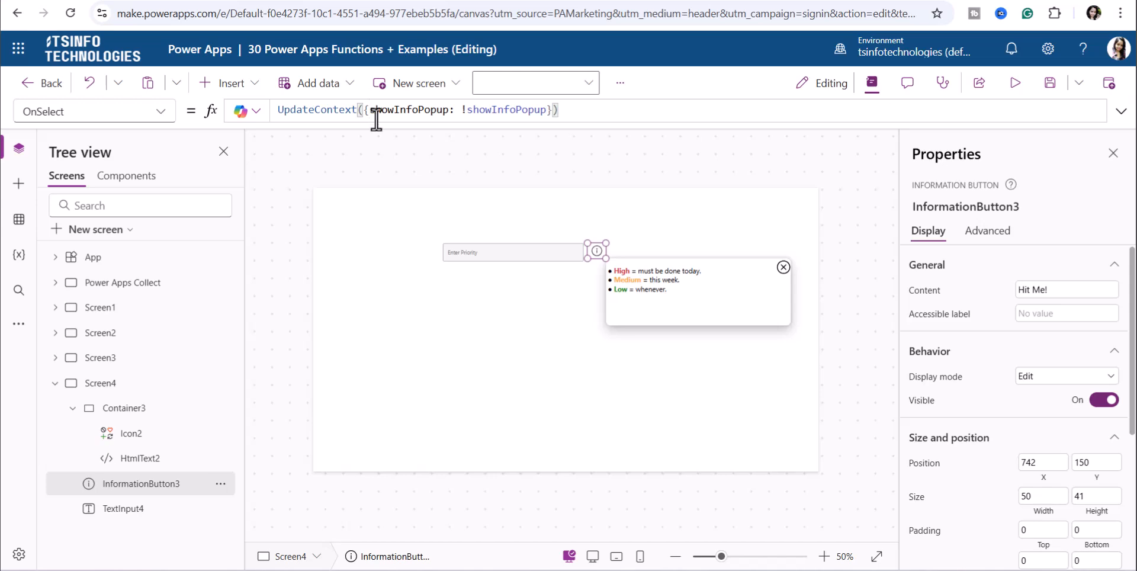
{"action": "left_click_drag", "start_coordinate": [369, 110], "coordinate": [447, 110]}
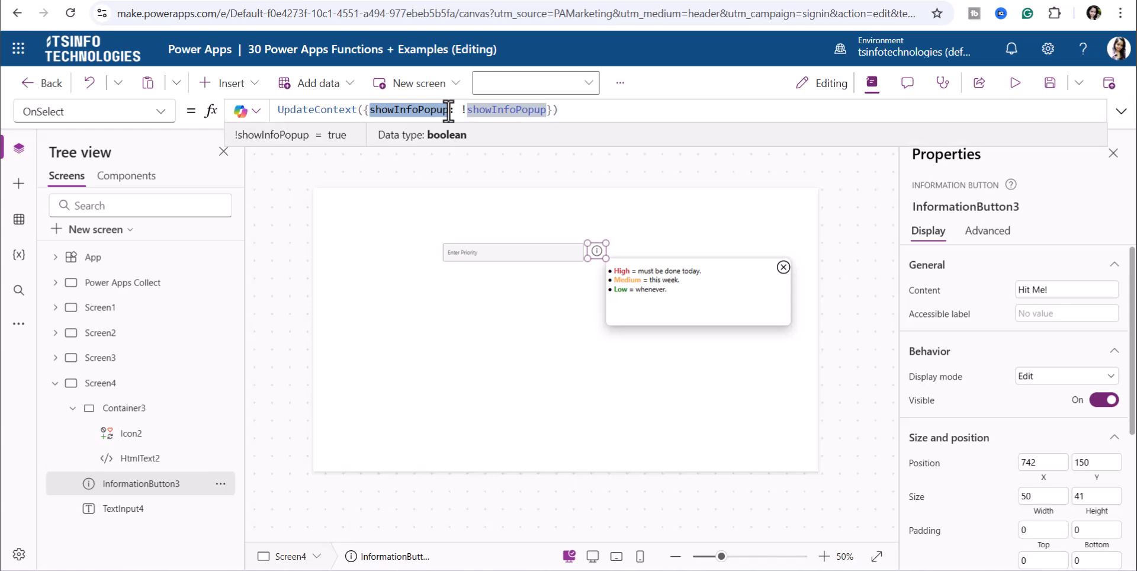
{"action": "left_click_drag", "start_coordinate": [466, 111], "coordinate": [548, 116]}
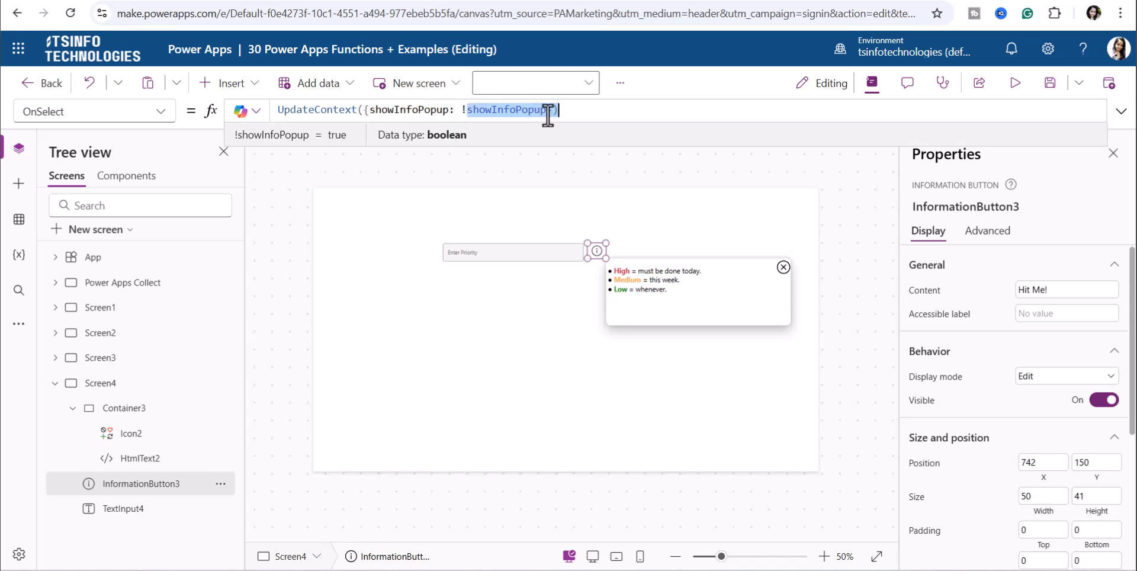
{"action": "left_click", "coordinate": [598, 115]}
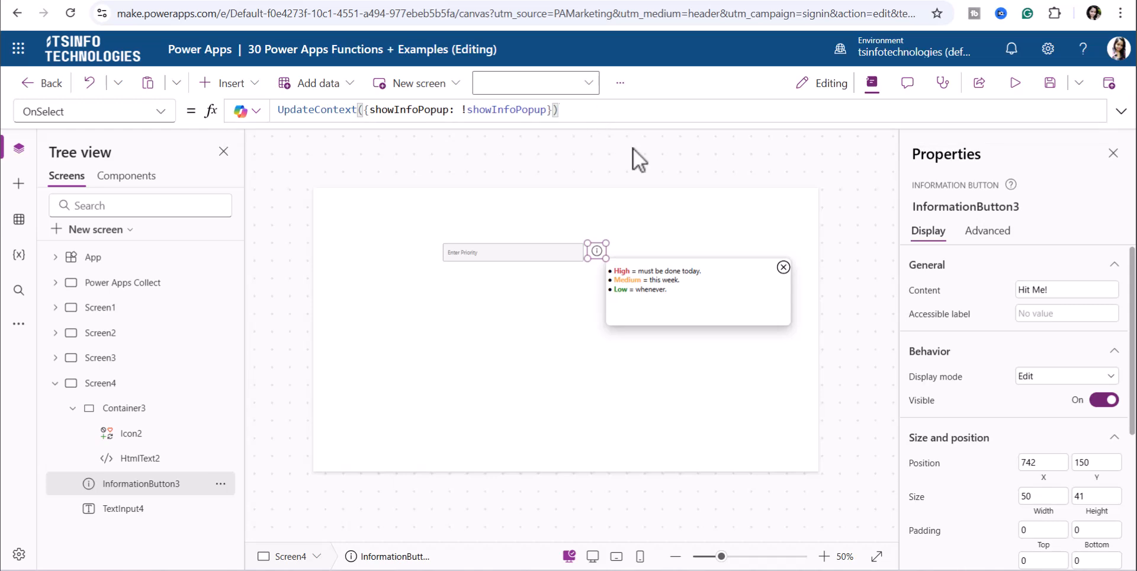
{"action": "left_click", "coordinate": [712, 322]}
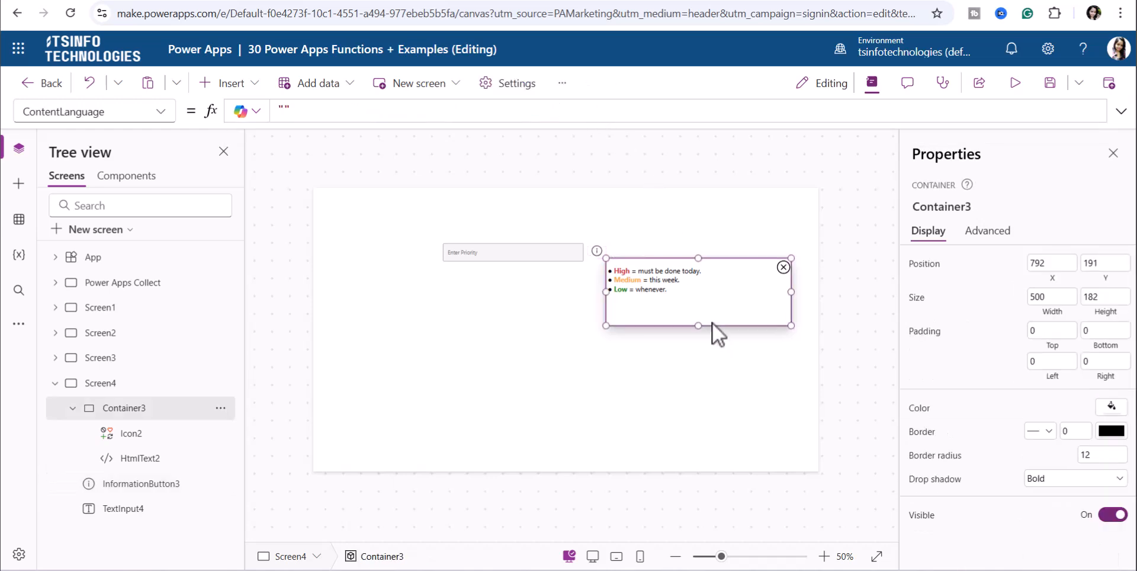
Set the popup container's Visible property to showInfoPopup, copying the variable name from the information button's OnSelect formula
{"action": "left_click", "coordinate": [595, 251]}
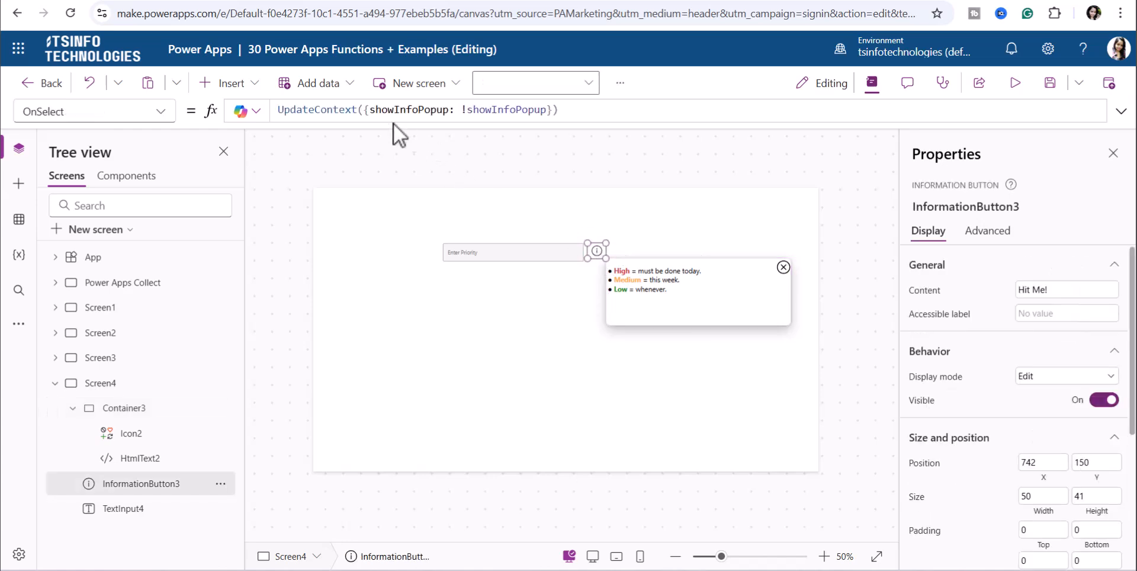
{"action": "double_click", "coordinate": [383, 109]}
{"action": "key", "text": "ctrl+c"}
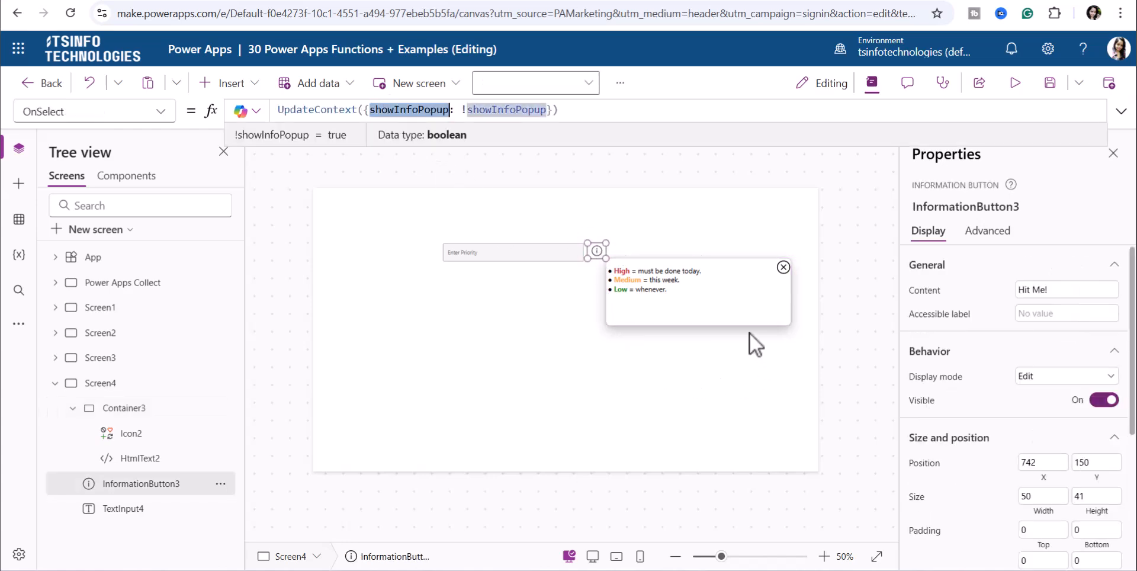
{"action": "left_click", "coordinate": [749, 323]}
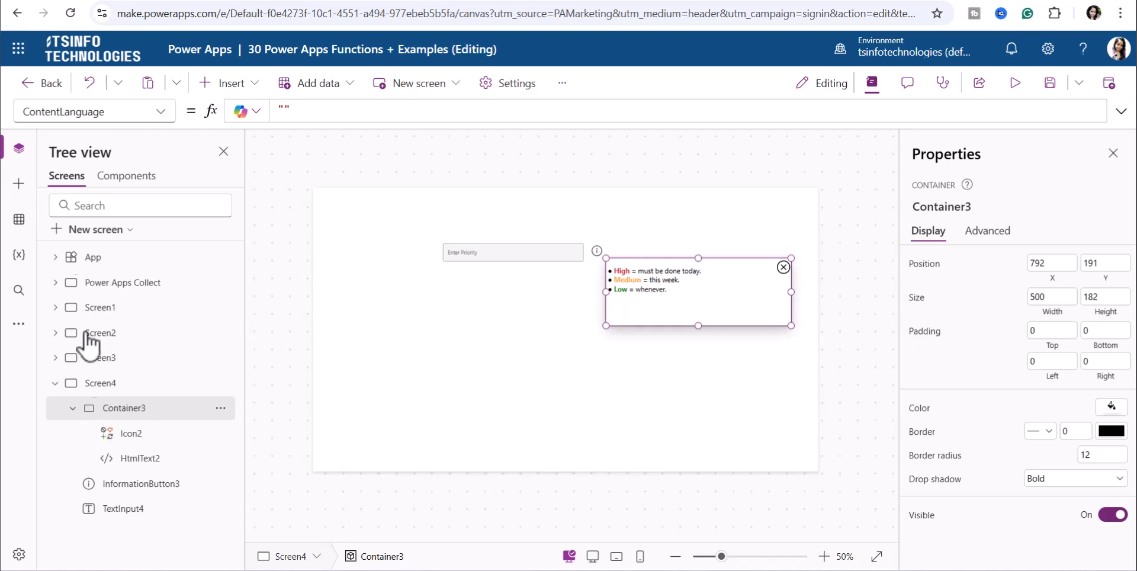
{"action": "left_click", "coordinate": [160, 111]}
{"action": "scroll", "coordinate": [48, 464], "scroll_direction": "down", "scroll_amount": 2}
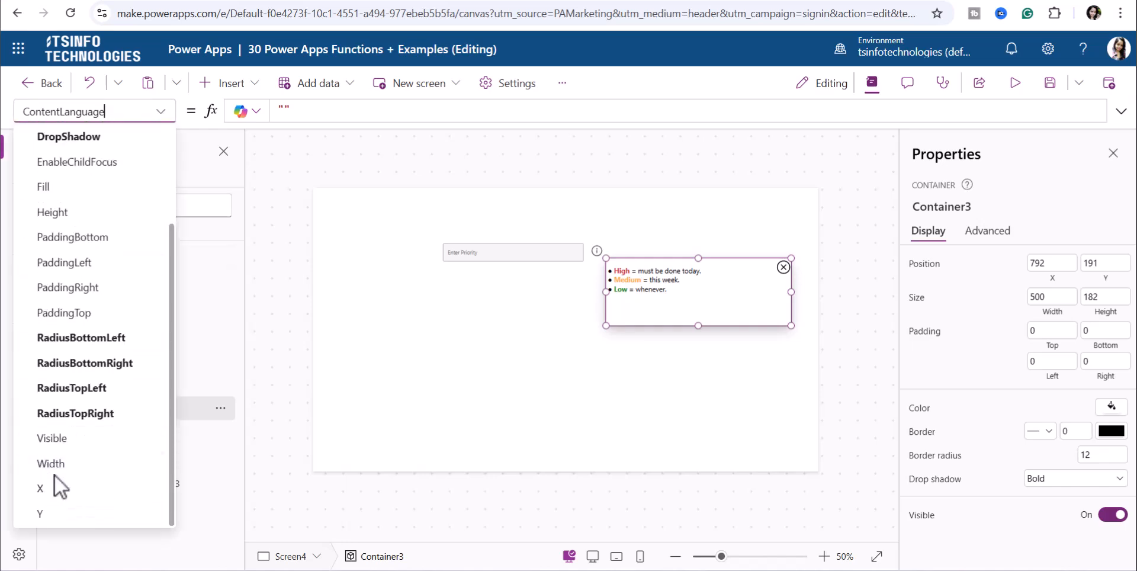
{"action": "left_click", "coordinate": [51, 437]}
{"action": "double_click", "coordinate": [307, 110]}
{"action": "key", "text": "ctrl+v"}
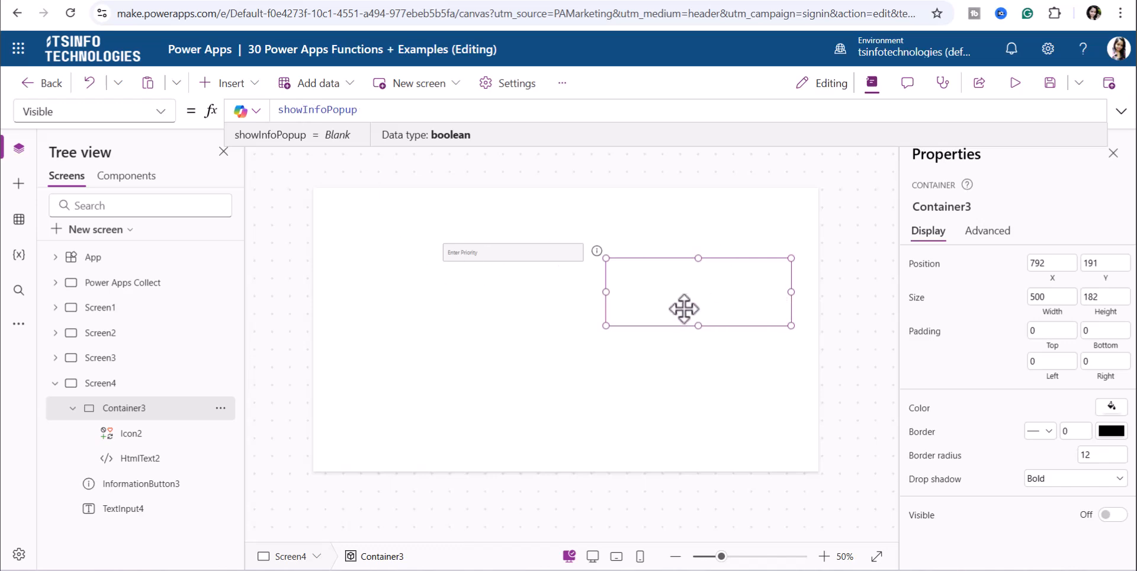
Clear the existing OnSelect formula of the cancel icon inside the popup container
{"action": "left_click", "coordinate": [133, 442]}
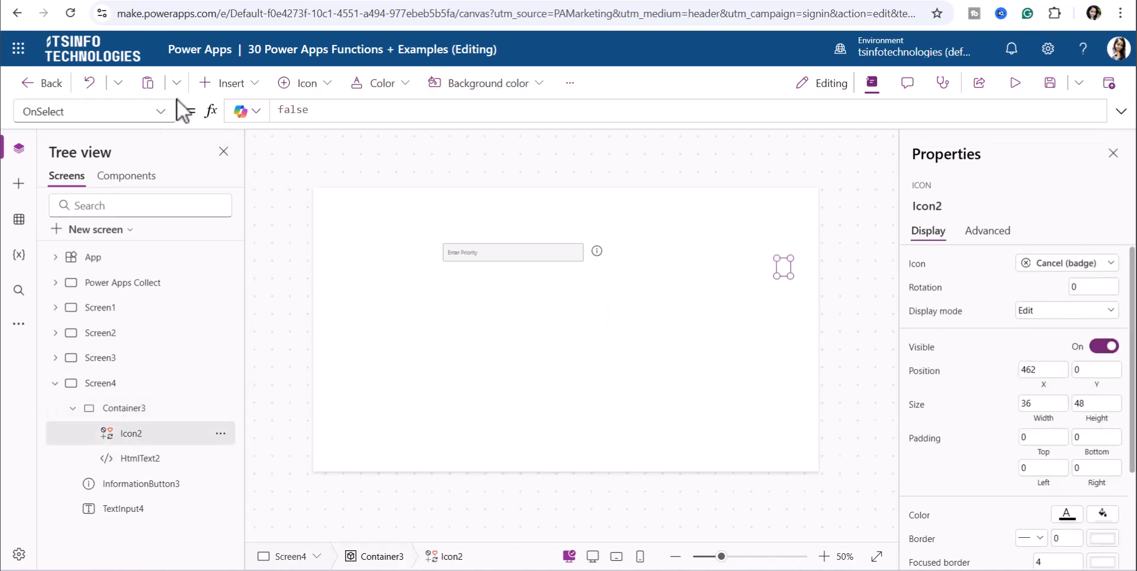
{"action": "double_click", "coordinate": [326, 115]}
{"action": "key", "text": "ctrl+v"}
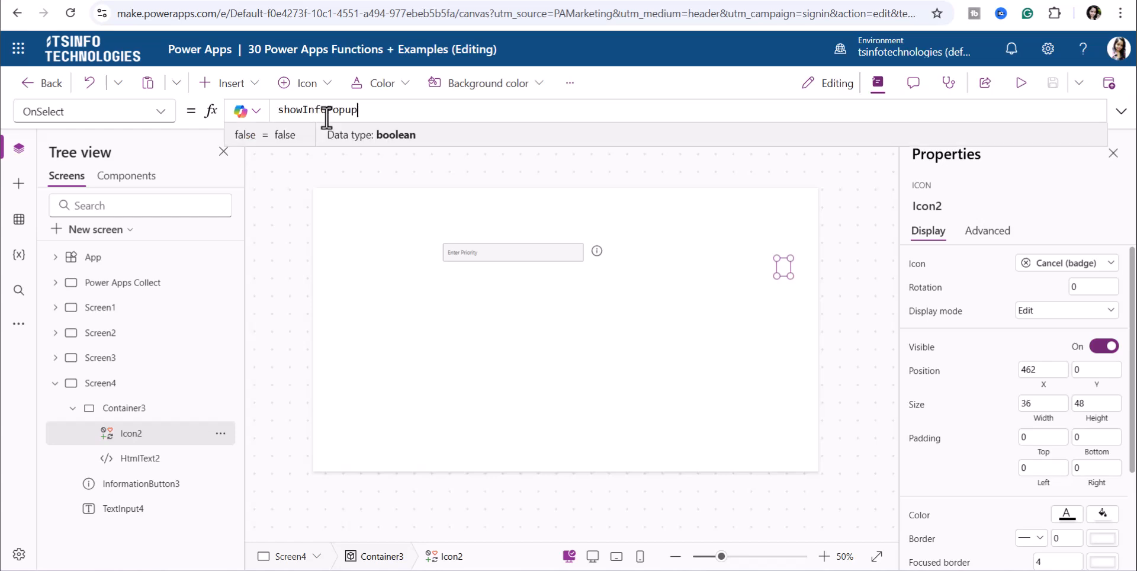
{"action": "double_click", "coordinate": [351, 115]}
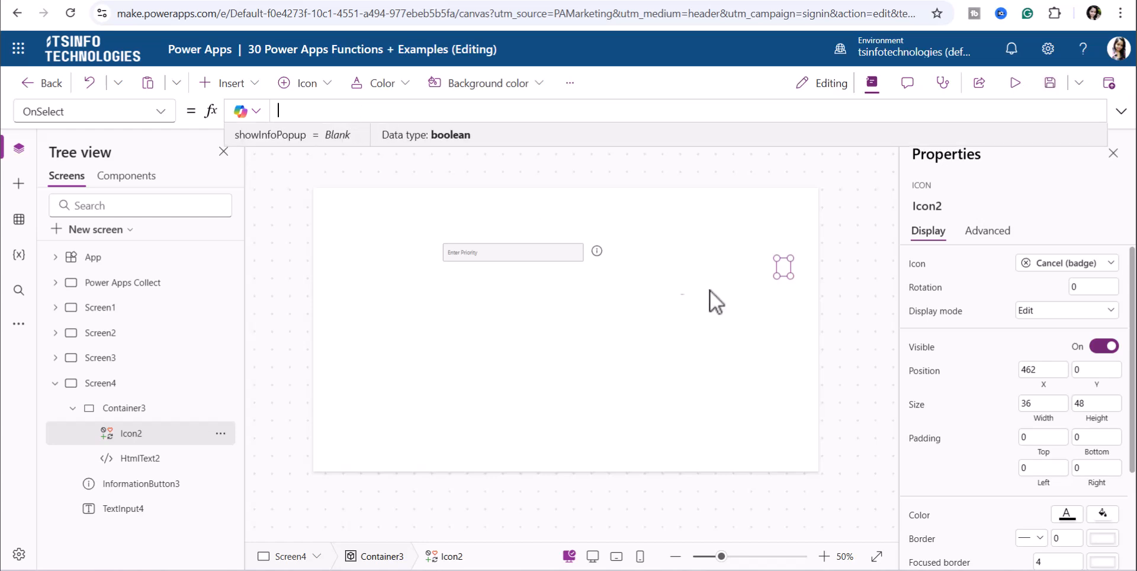
Copy the information button's OnSelect formula into the cancel icon's OnSelect and change it to UpdateContext({showInfoPopup: false})
{"action": "left_click", "coordinate": [599, 256]}
{"action": "left_click", "coordinate": [567, 110]}
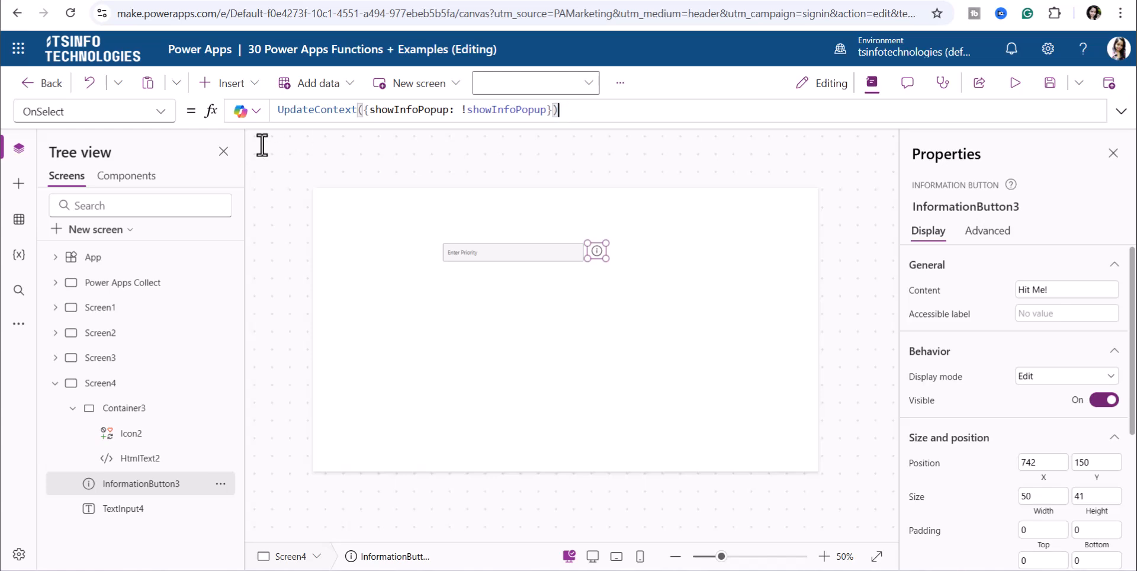
{"action": "triple_click", "coordinate": [284, 110]}
{"action": "key", "text": "ctrl+c"}
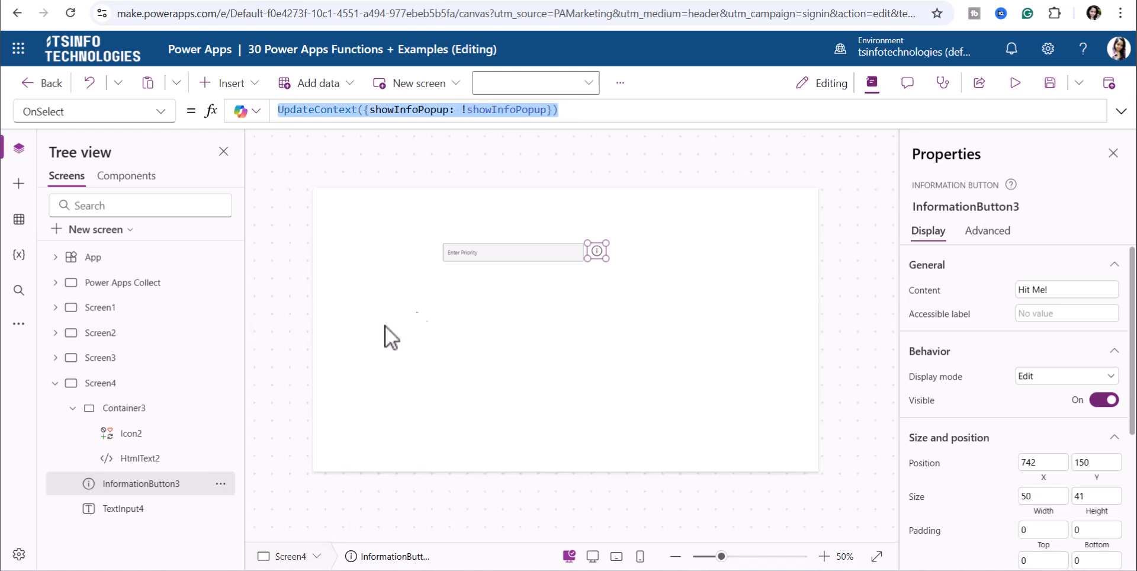
{"action": "left_click", "coordinate": [152, 432]}
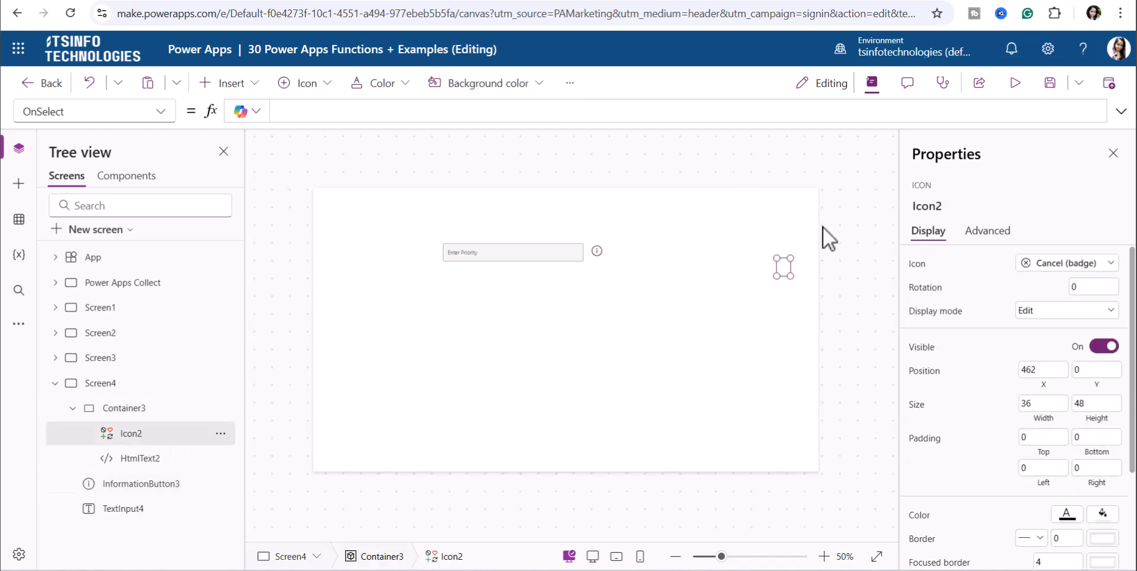
{"action": "left_click", "coordinate": [314, 110]}
{"action": "key", "text": "ctrl+v"}
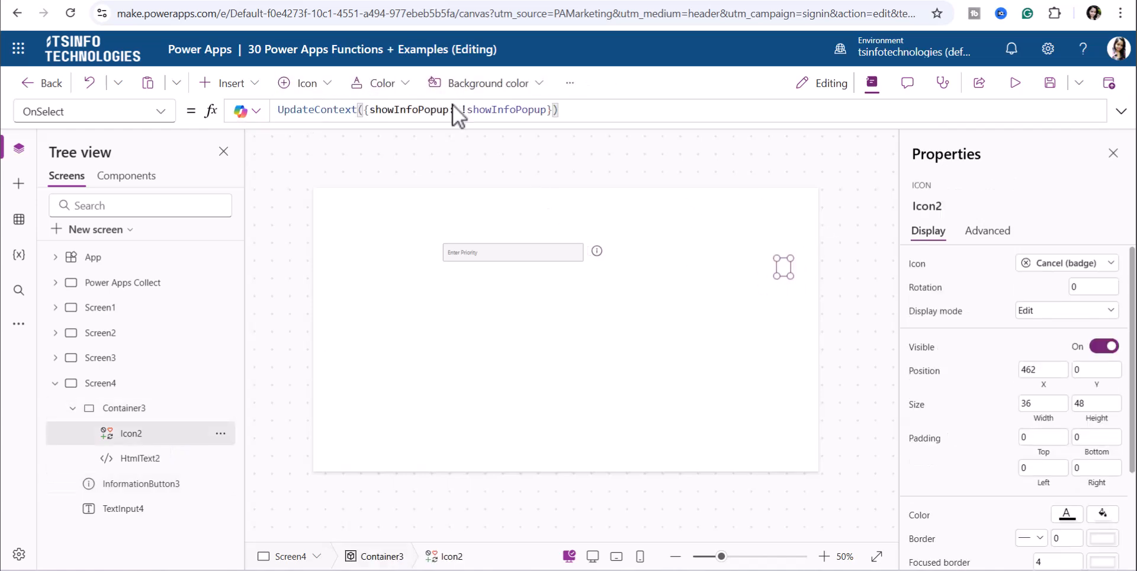
{"action": "left_click_drag", "start_coordinate": [461, 110], "coordinate": [543, 110]}
{"action": "type", "text": "false"}
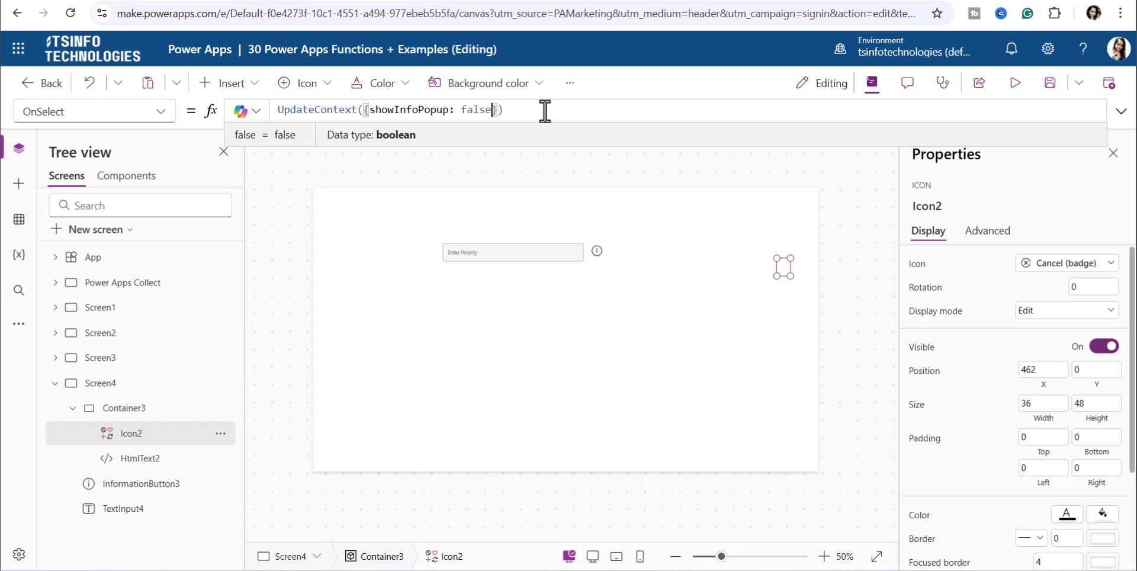
Preview the app, test opening the priority popup with the information button and closing it with the cancel icon, and return to editing
{"action": "left_click", "coordinate": [1014, 88]}
{"action": "left_click", "coordinate": [530, 202]}
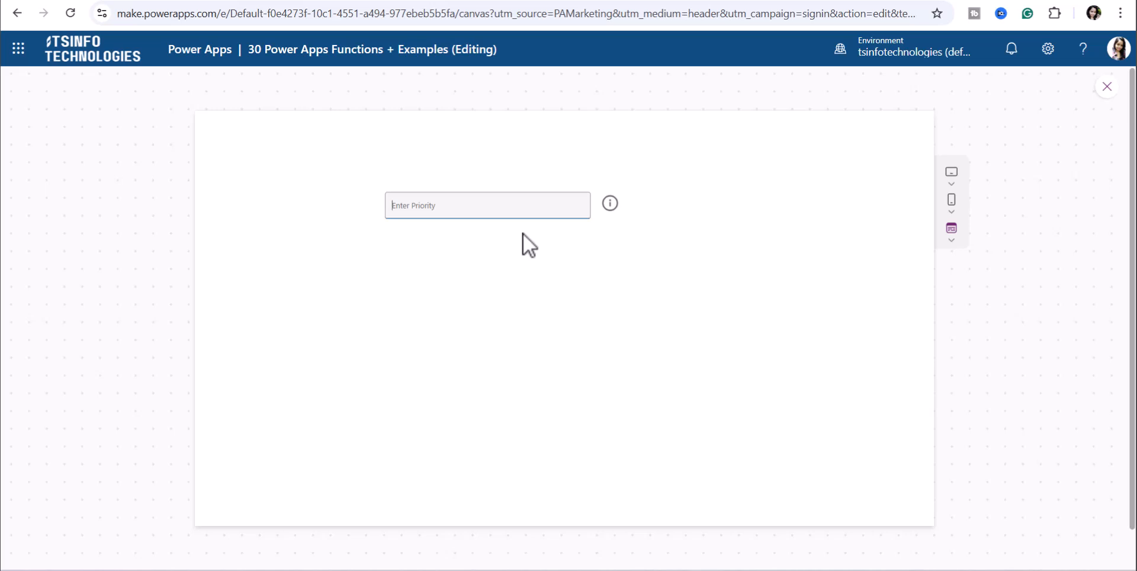
{"action": "left_click", "coordinate": [608, 206]}
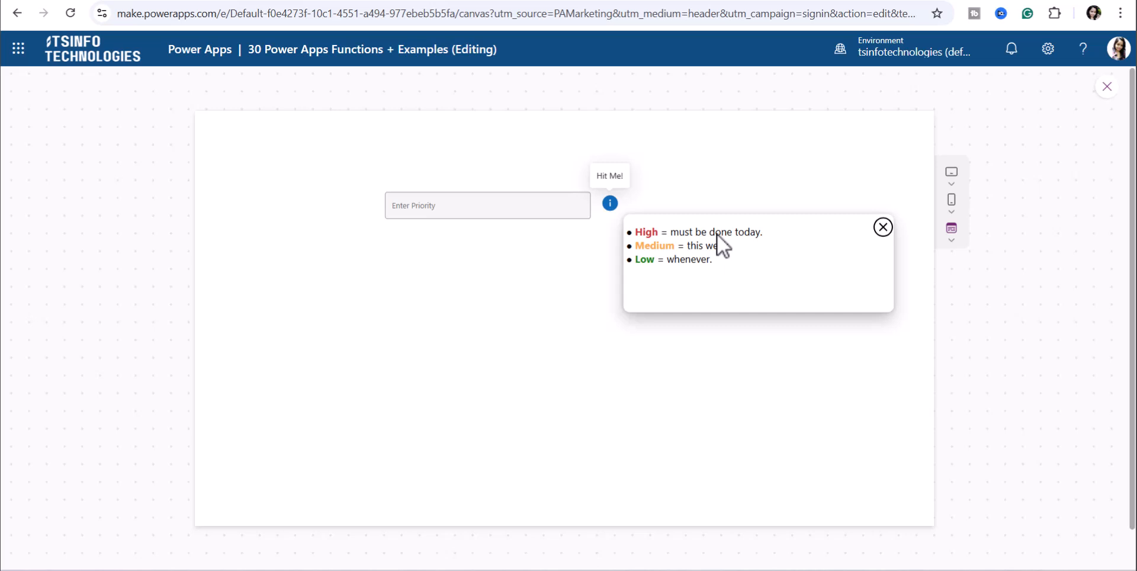
{"action": "left_click", "coordinate": [534, 208]}
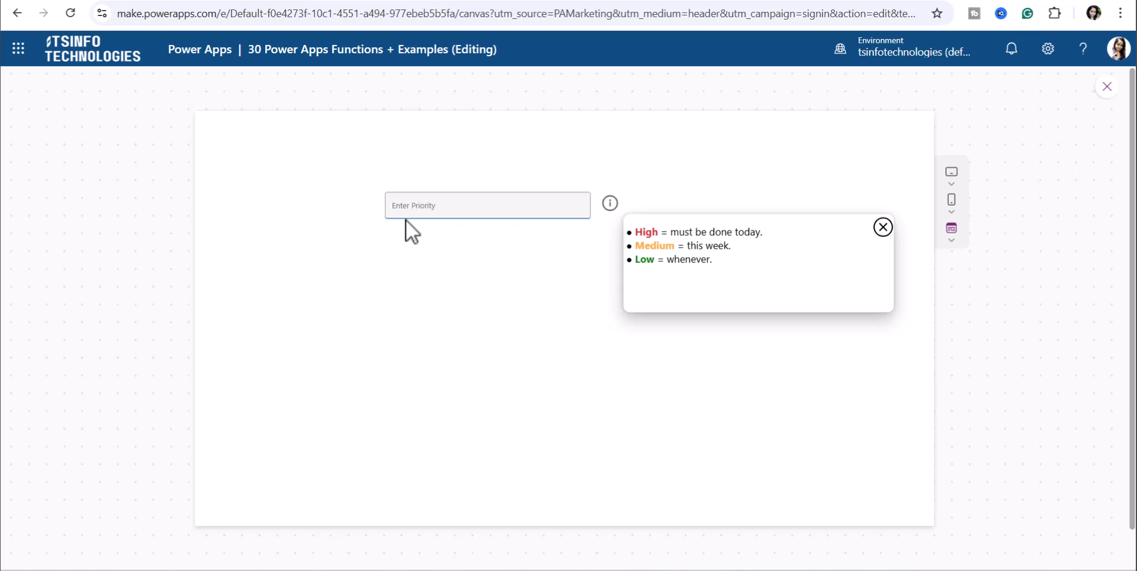
{"action": "left_click", "coordinate": [883, 228]}
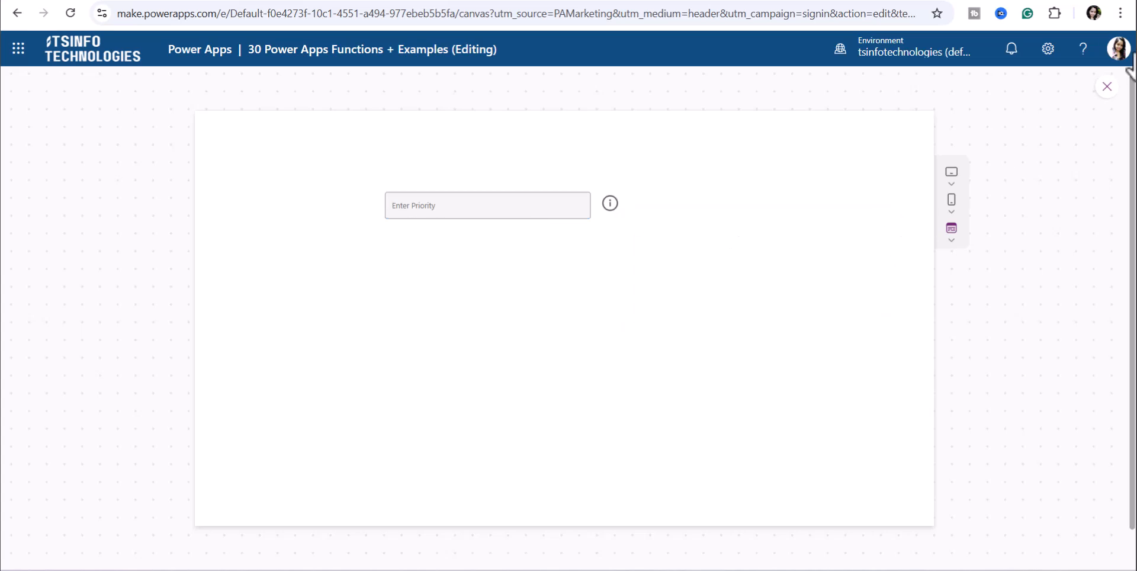
{"action": "left_click", "coordinate": [1106, 87]}
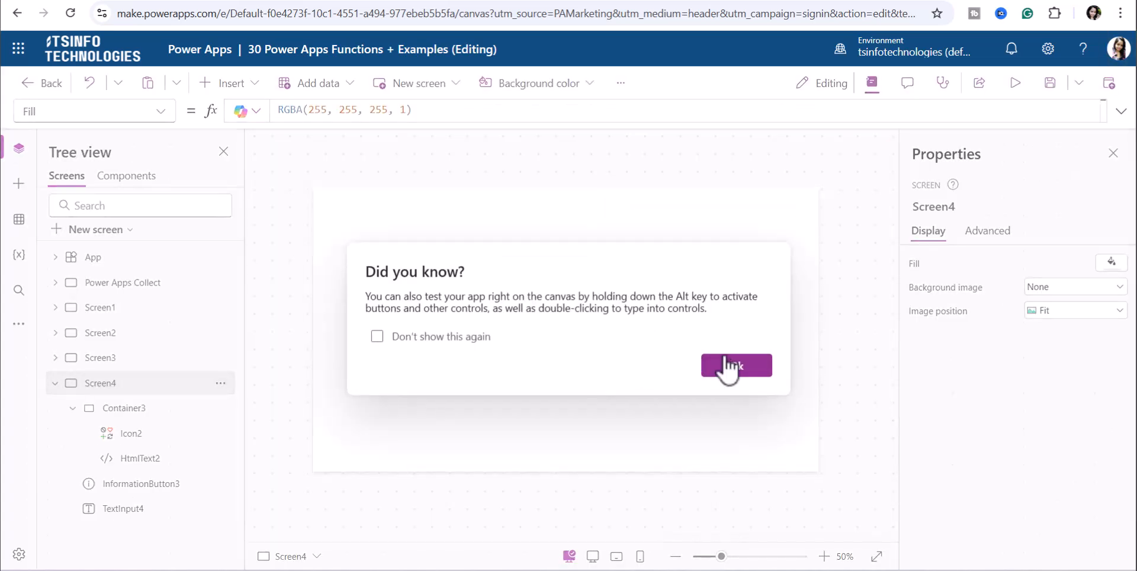
{"action": "left_click", "coordinate": [723, 358]}
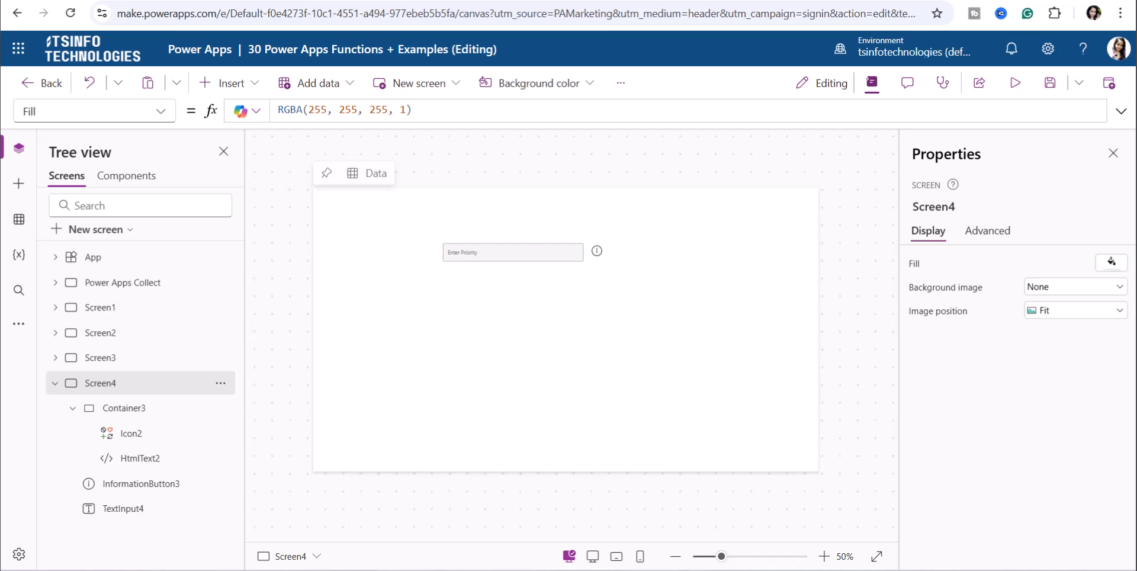
Switch to the spguides.com/courses page and examine its training courses, downloadable solutions, testimonials and trainer profile
{"action": "left_click", "coordinate": [465, 1]}
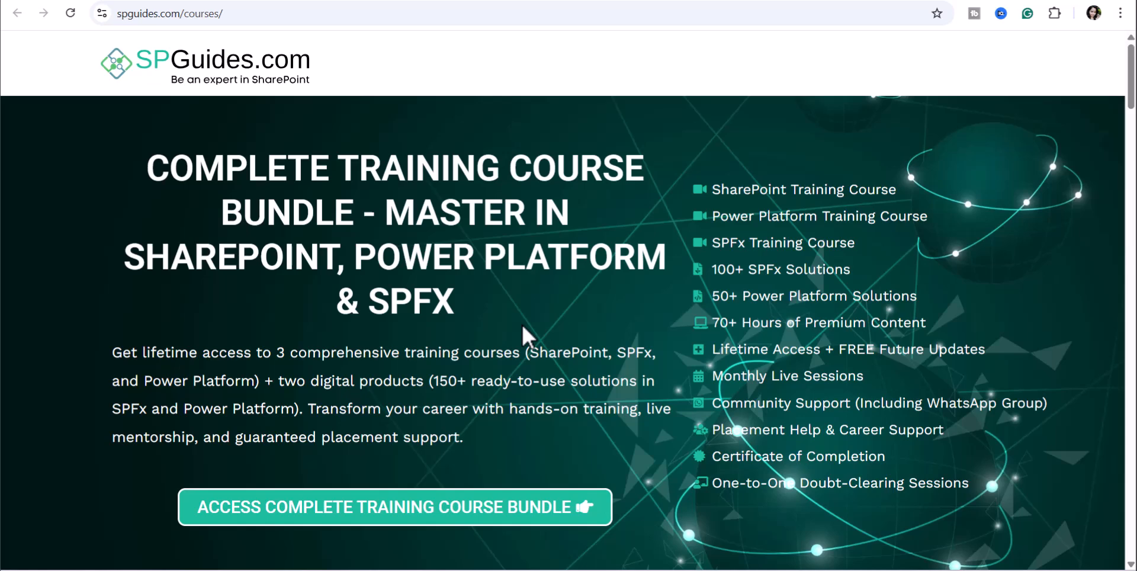
{"action": "scroll", "coordinate": [523, 325], "scroll_direction": "down", "scroll_amount": 3}
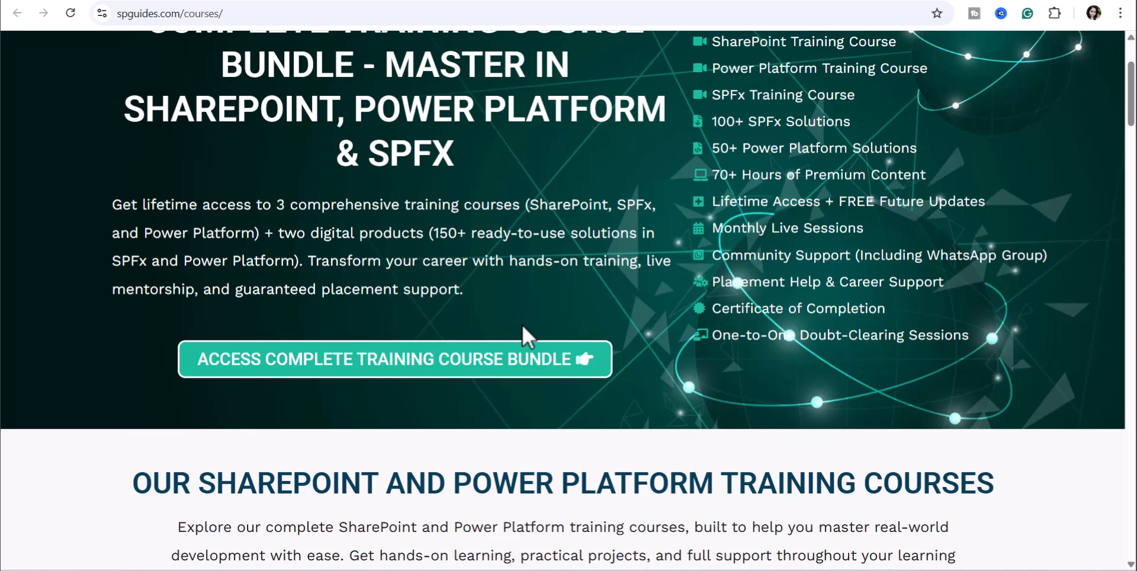
{"action": "scroll", "coordinate": [521, 322], "scroll_direction": "up", "scroll_amount": 3}
{"action": "left_click", "coordinate": [254, 13]}
{"action": "left_click_drag", "start_coordinate": [253, 14], "coordinate": [101, 13]}
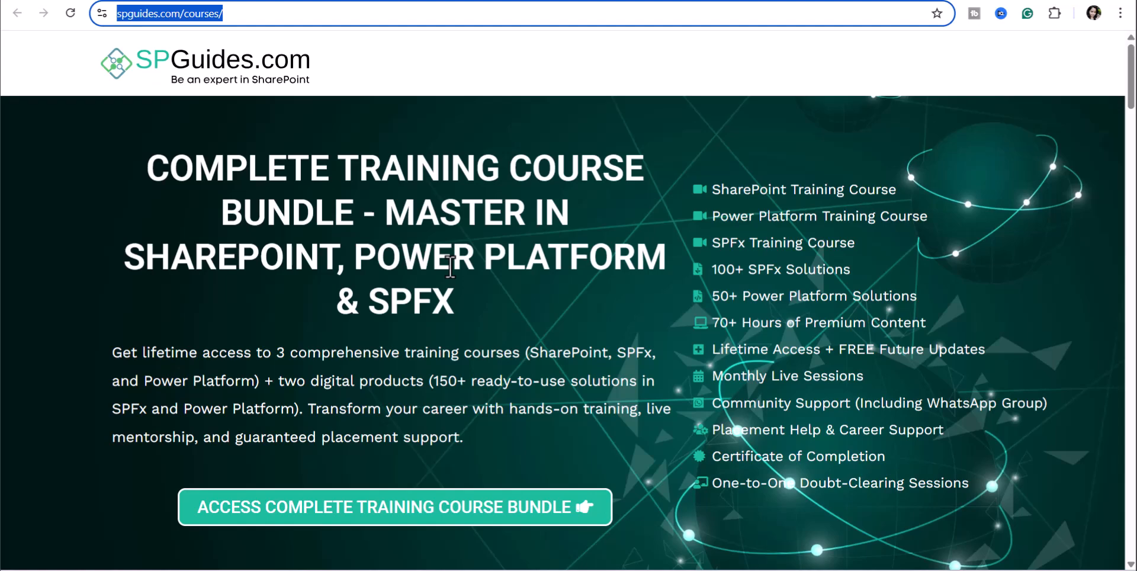
{"action": "scroll", "coordinate": [492, 367], "scroll_direction": "down", "scroll_amount": 8}
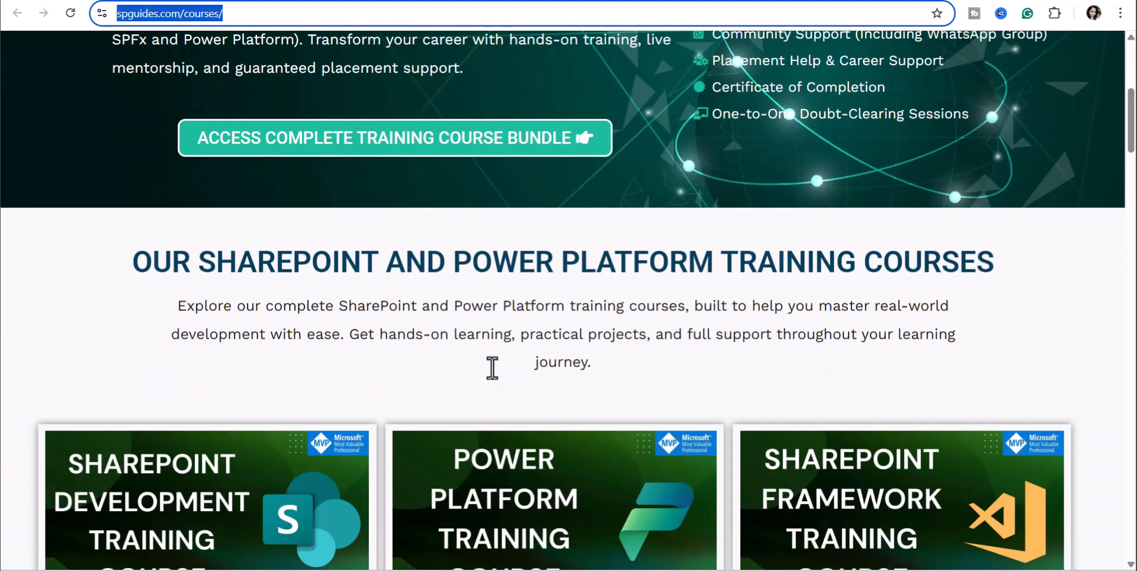
{"action": "scroll", "coordinate": [492, 367], "scroll_direction": "up", "scroll_amount": 2}
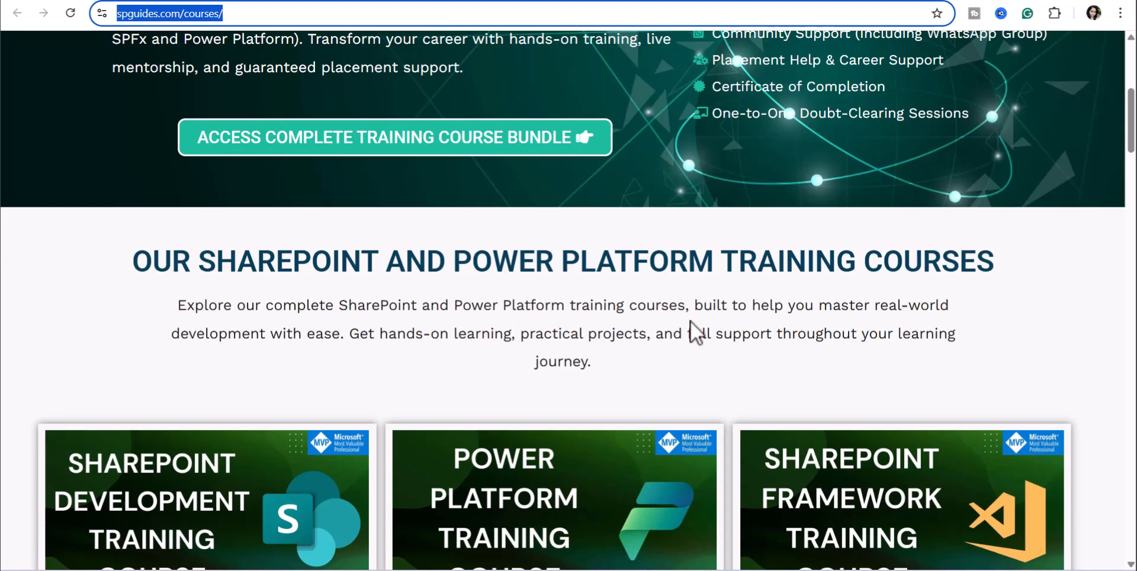
{"action": "scroll", "coordinate": [822, 297], "scroll_direction": "down", "scroll_amount": 2}
{"action": "scroll", "coordinate": [821, 298], "scroll_direction": "down", "scroll_amount": 4}
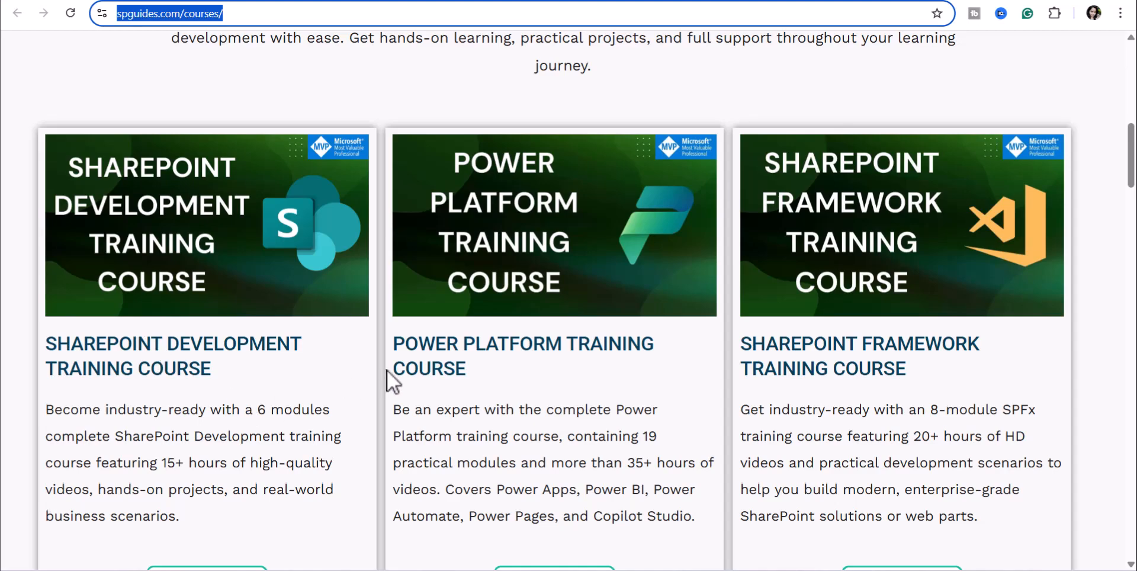
{"action": "scroll", "coordinate": [386, 371], "scroll_direction": "down", "scroll_amount": 2}
{"action": "scroll", "coordinate": [386, 371], "scroll_direction": "down", "scroll_amount": 2}
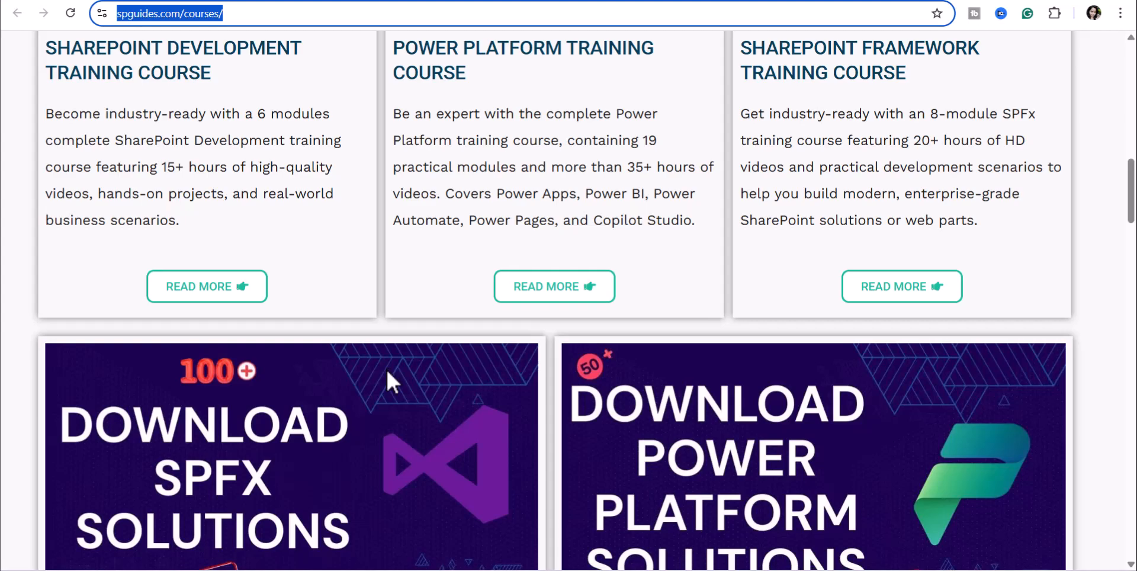
{"action": "scroll", "coordinate": [386, 371], "scroll_direction": "down", "scroll_amount": 3}
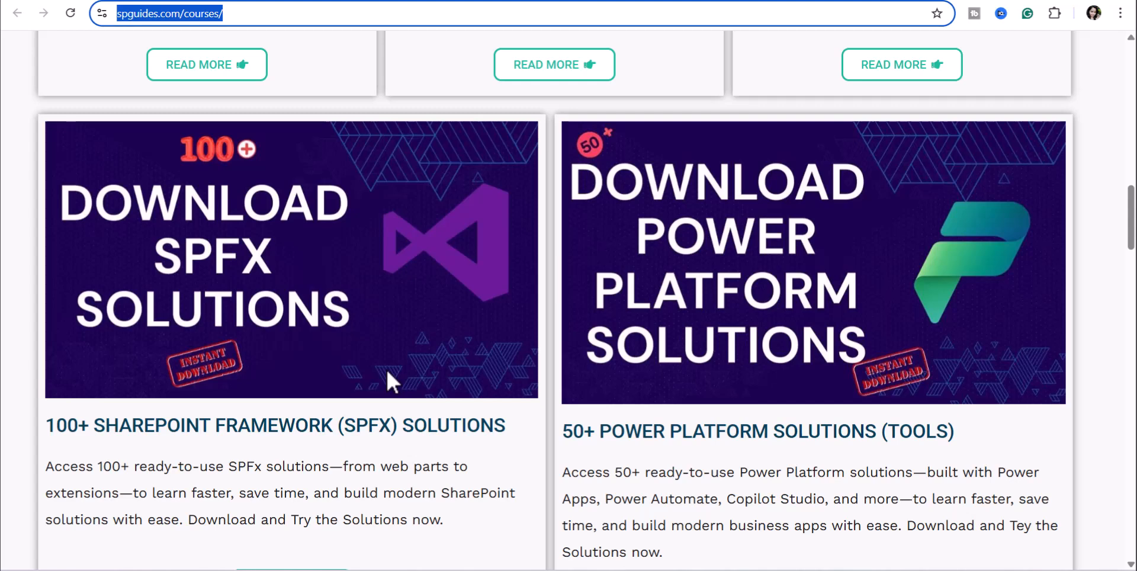
{"action": "scroll", "coordinate": [385, 383], "scroll_direction": "down", "scroll_amount": 1}
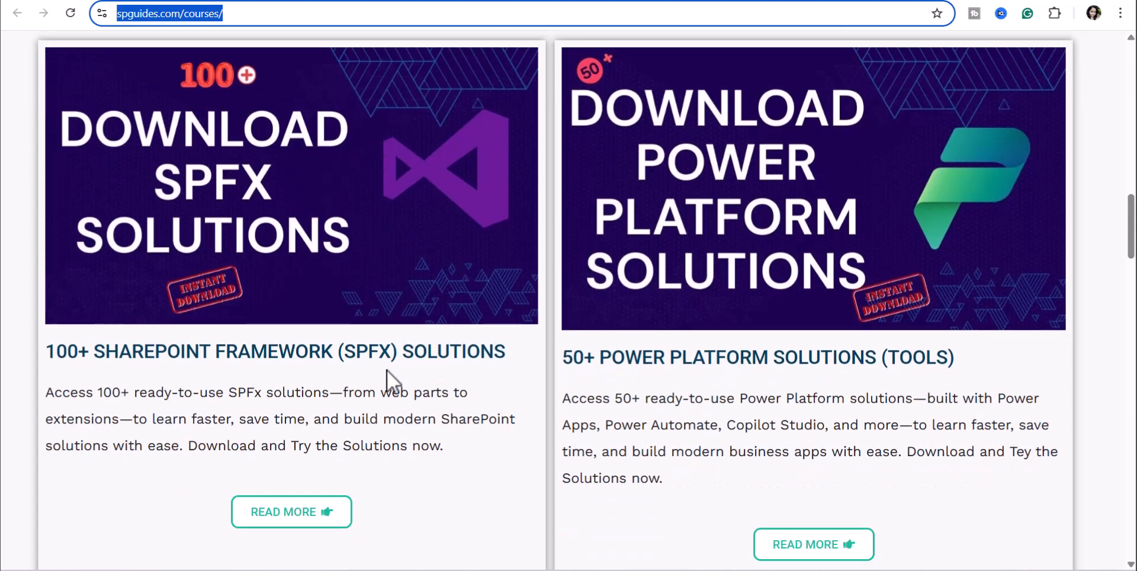
{"action": "scroll", "coordinate": [386, 371], "scroll_direction": "down", "scroll_amount": 18}
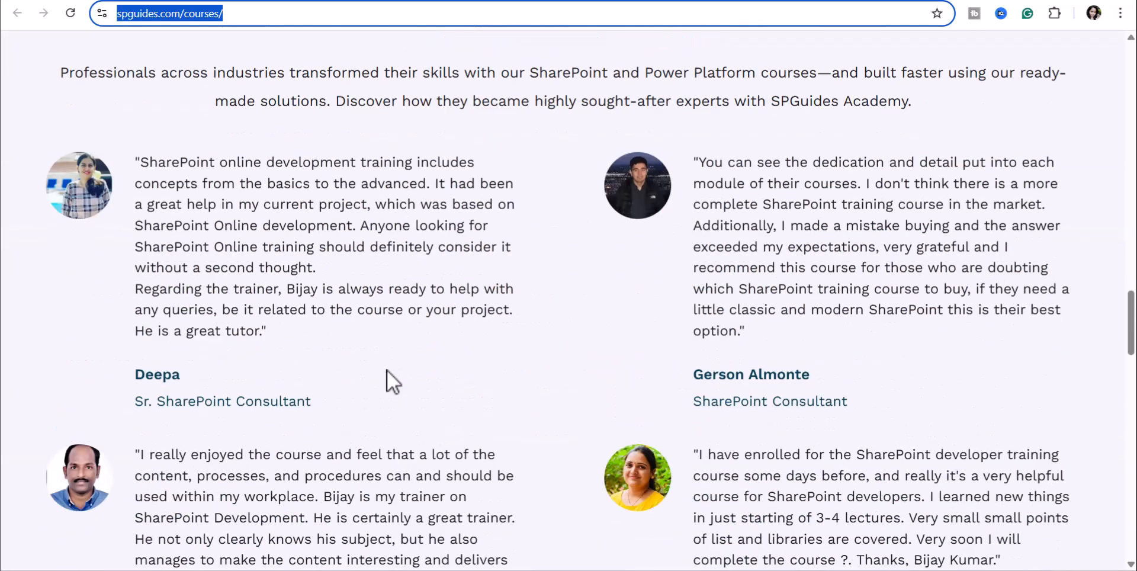
{"action": "scroll", "coordinate": [386, 370], "scroll_direction": "down", "scroll_amount": 11}
{"action": "scroll", "coordinate": [386, 367], "scroll_direction": "up", "scroll_amount": 4}
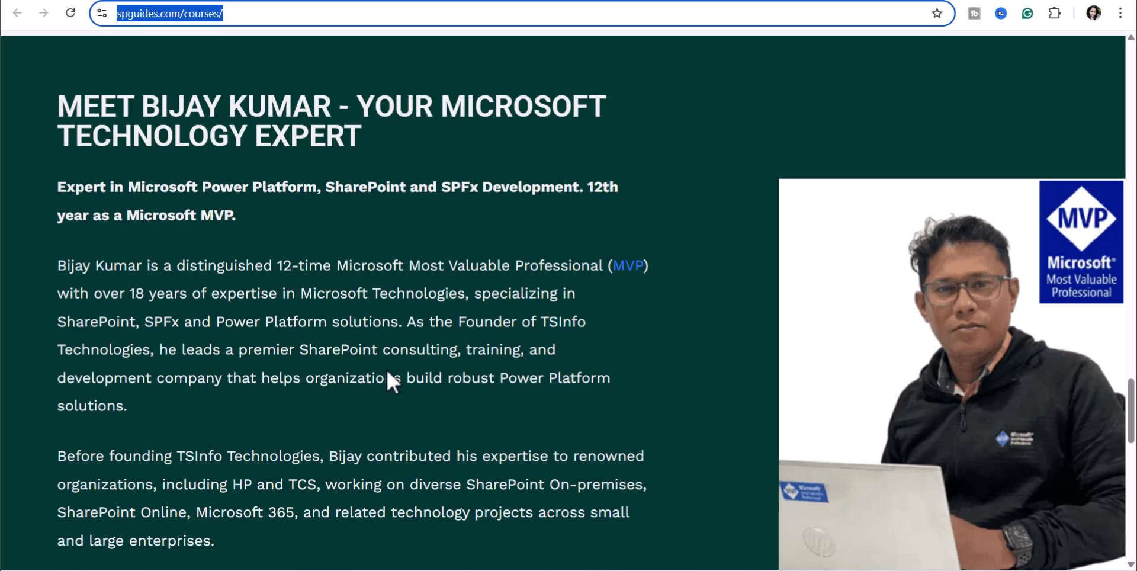
{"action": "scroll", "coordinate": [385, 370], "scroll_direction": "down", "scroll_amount": 12}
{"action": "scroll", "coordinate": [378, 319], "scroll_direction": "up", "scroll_amount": 7}
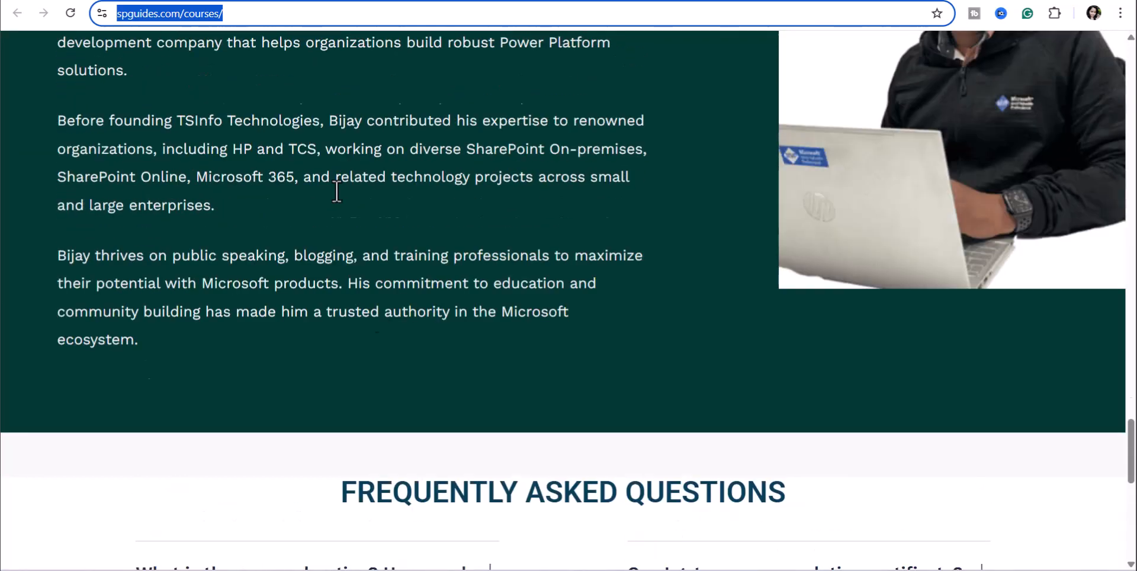
{"action": "scroll", "coordinate": [379, 320], "scroll_direction": "up", "scroll_amount": 15}
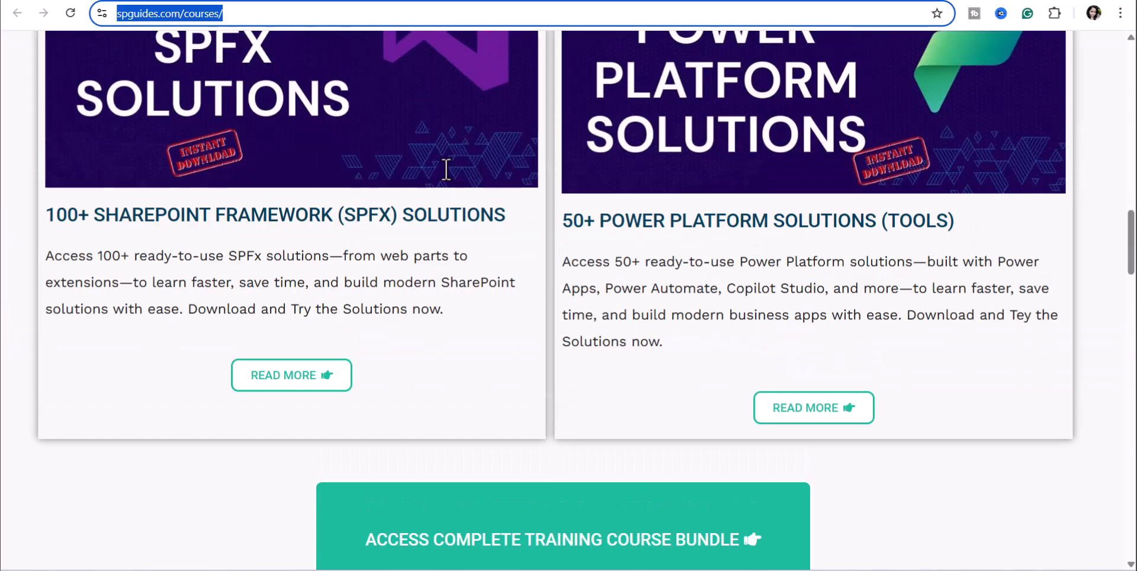
{"action": "scroll", "coordinate": [446, 170], "scroll_direction": "up", "scroll_amount": 20}
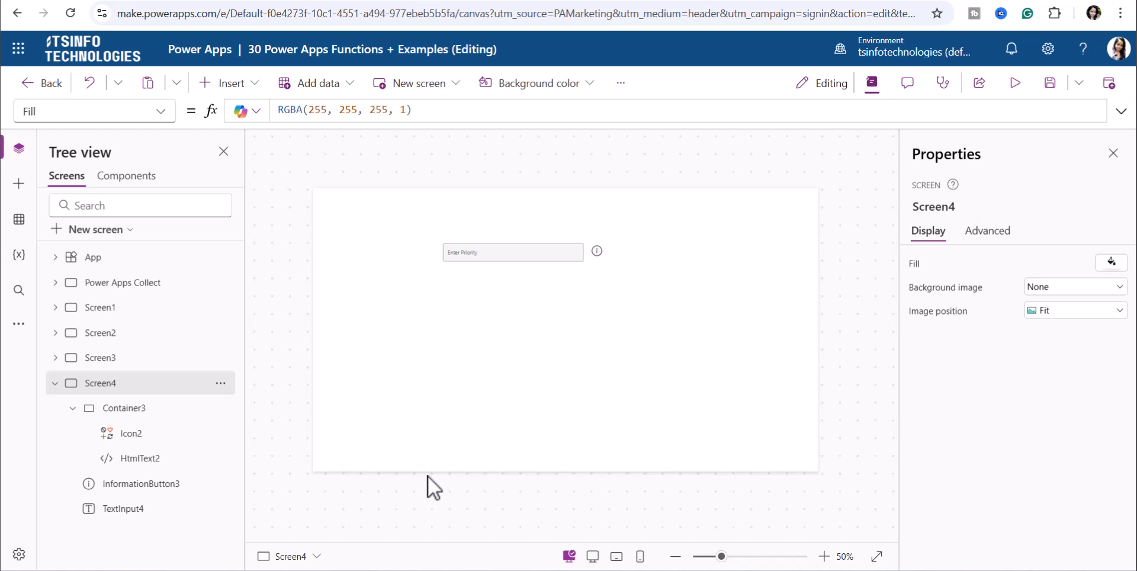
Insert a classic Button and place it below the Enter Priority input at about X 219, Y 396
{"action": "left_click", "coordinate": [228, 83]}
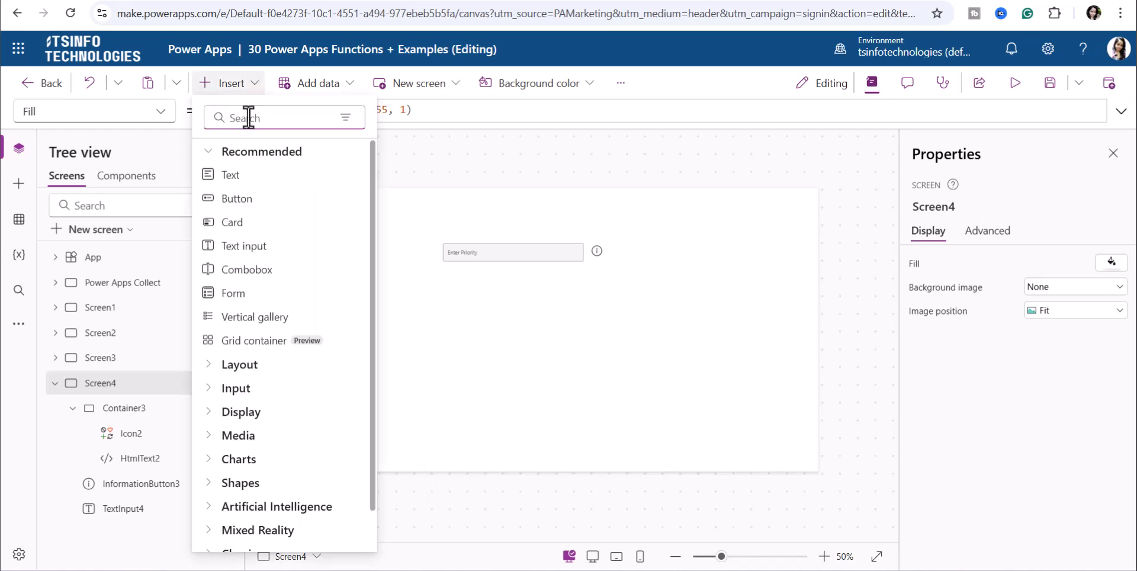
{"action": "type", "text": "butt"}
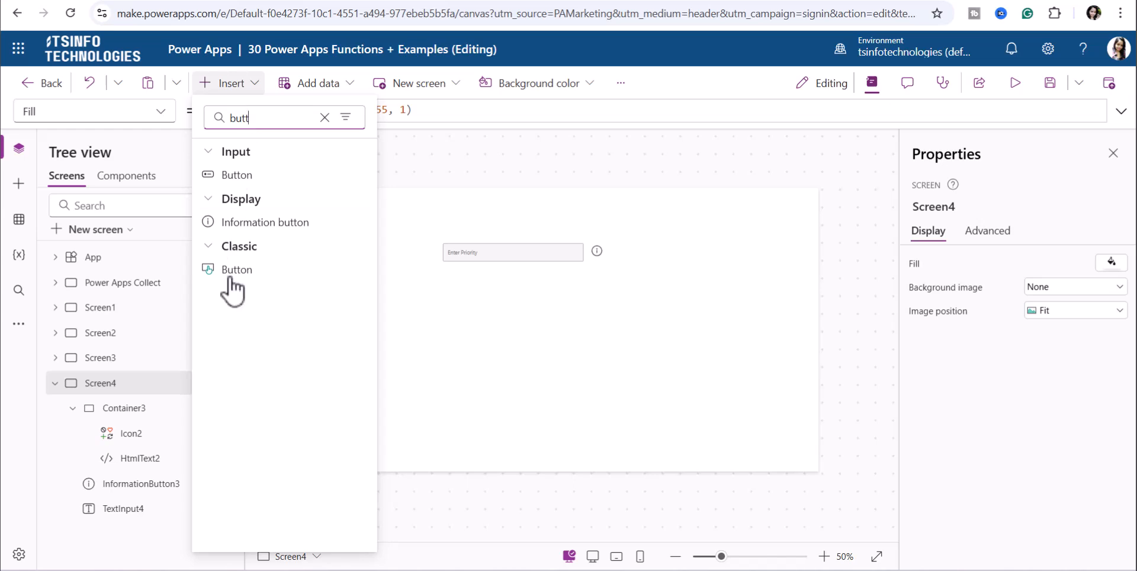
{"action": "left_click", "coordinate": [233, 282]}
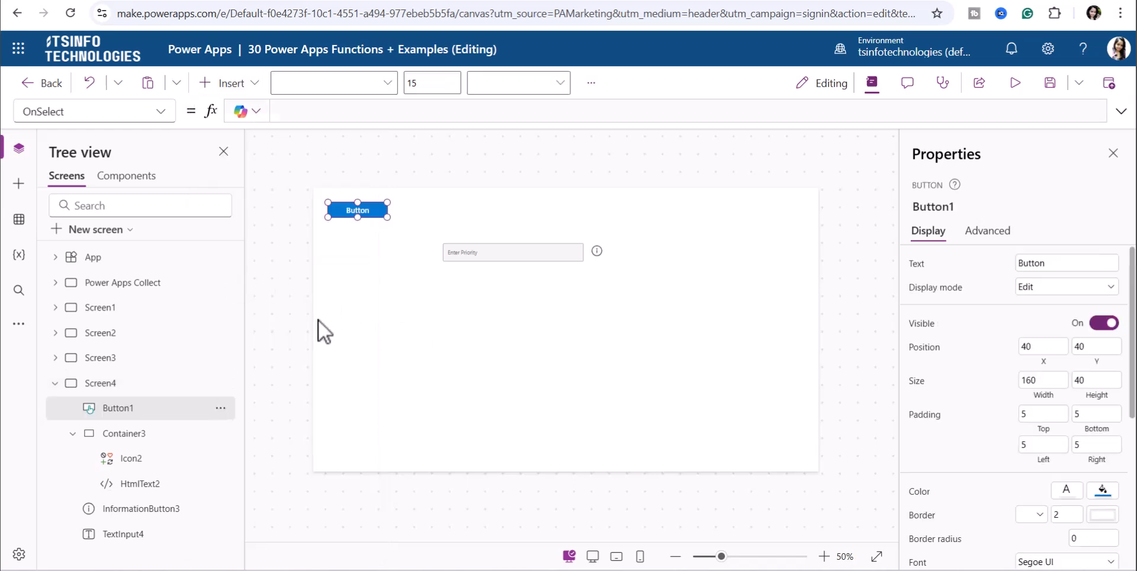
{"action": "left_click_drag", "start_coordinate": [365, 207], "coordinate": [434, 358]}
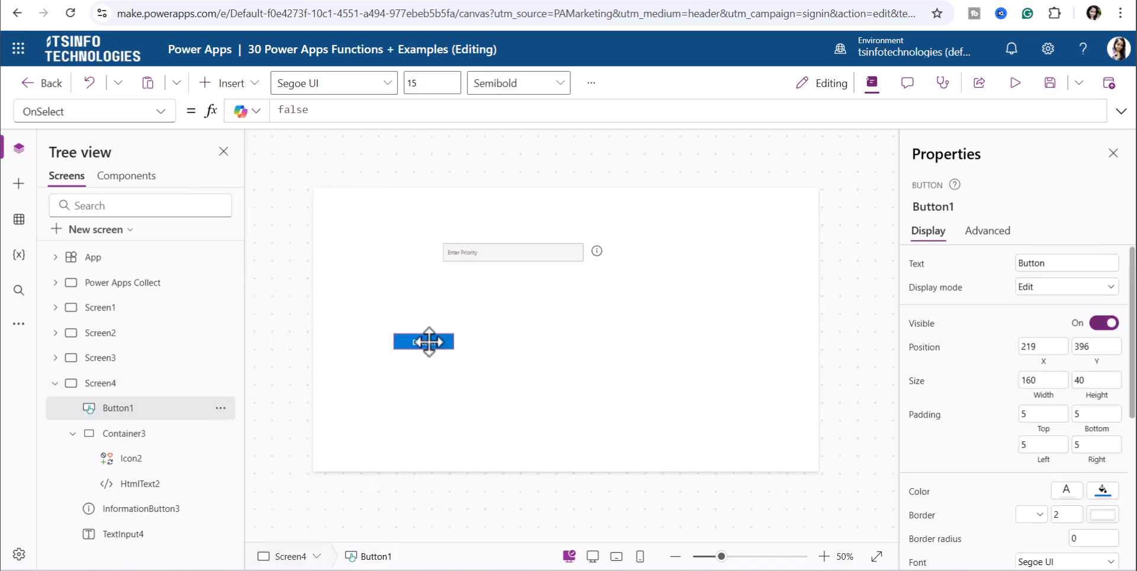
Set the new button's HoverFill property to RGBA(0, 120, 212, 0.1)
{"action": "left_click", "coordinate": [159, 112]}
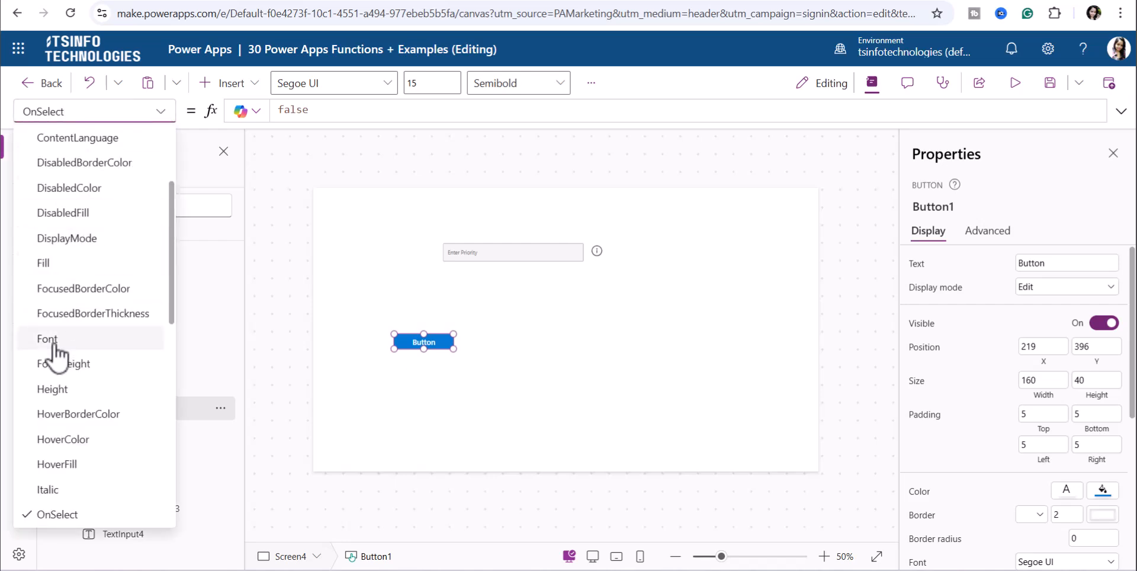
{"action": "left_click", "coordinate": [78, 462]}
{"action": "left_click_drag", "start_coordinate": [422, 119], "coordinate": [280, 113]}
{"action": "type", "text": "RGBA(0, 120, 212, 0.1)"}
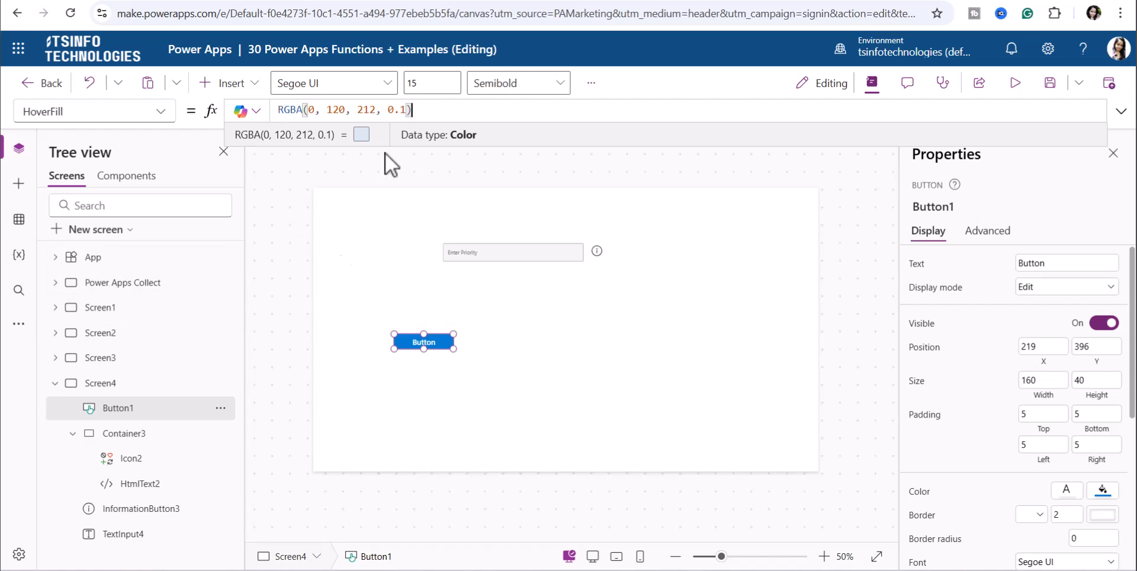
{"action": "left_click", "coordinate": [736, 248]}
Preview the app, test the button's hover fill, and return to editing
{"action": "left_click", "coordinate": [1014, 83]}
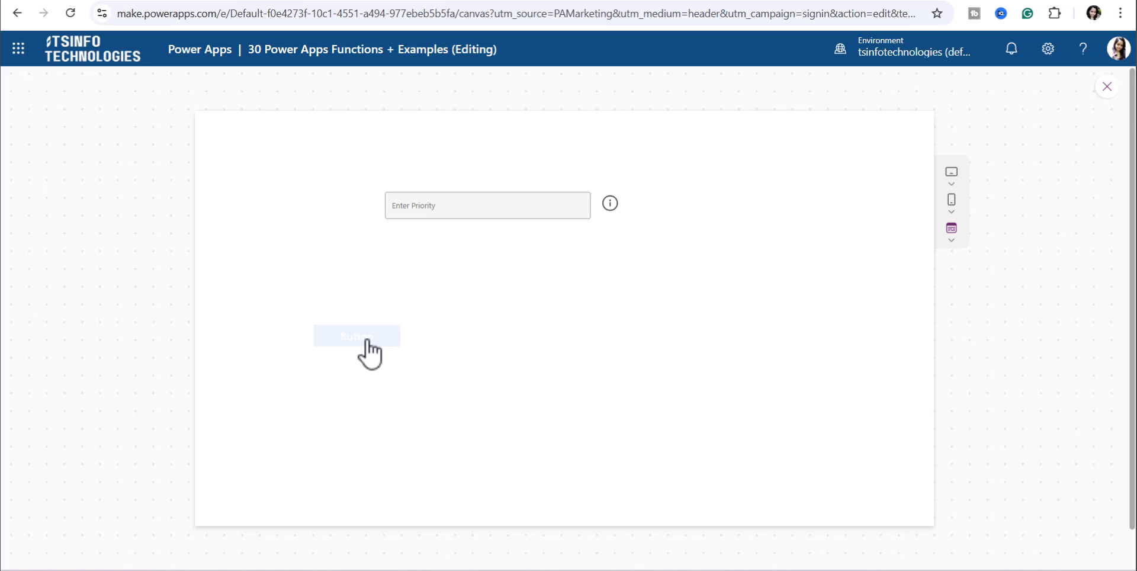
{"action": "left_click", "coordinate": [1105, 88]}
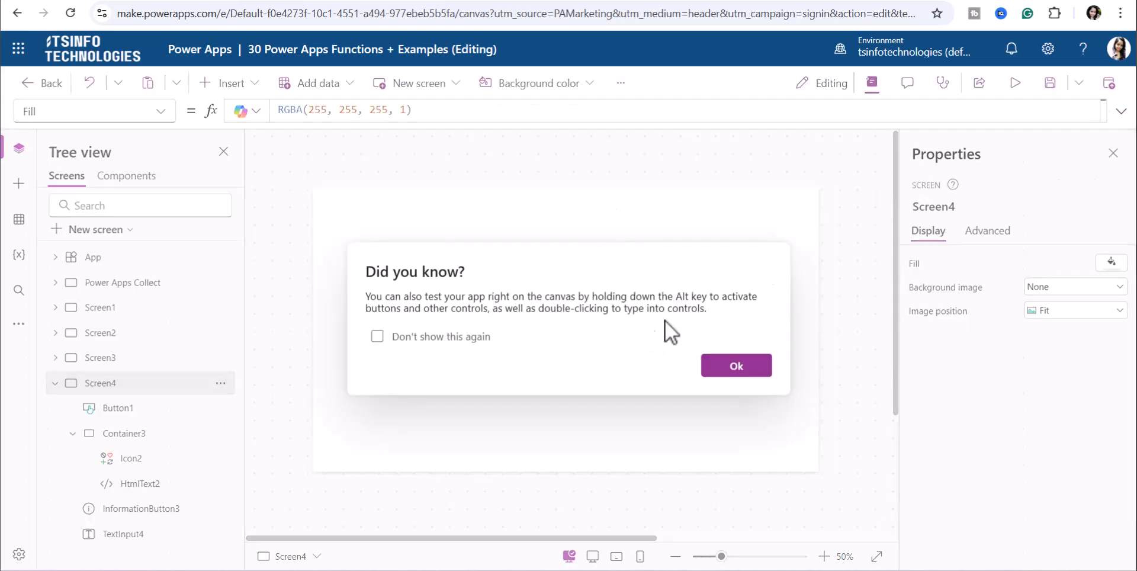
{"action": "left_click", "coordinate": [737, 367]}
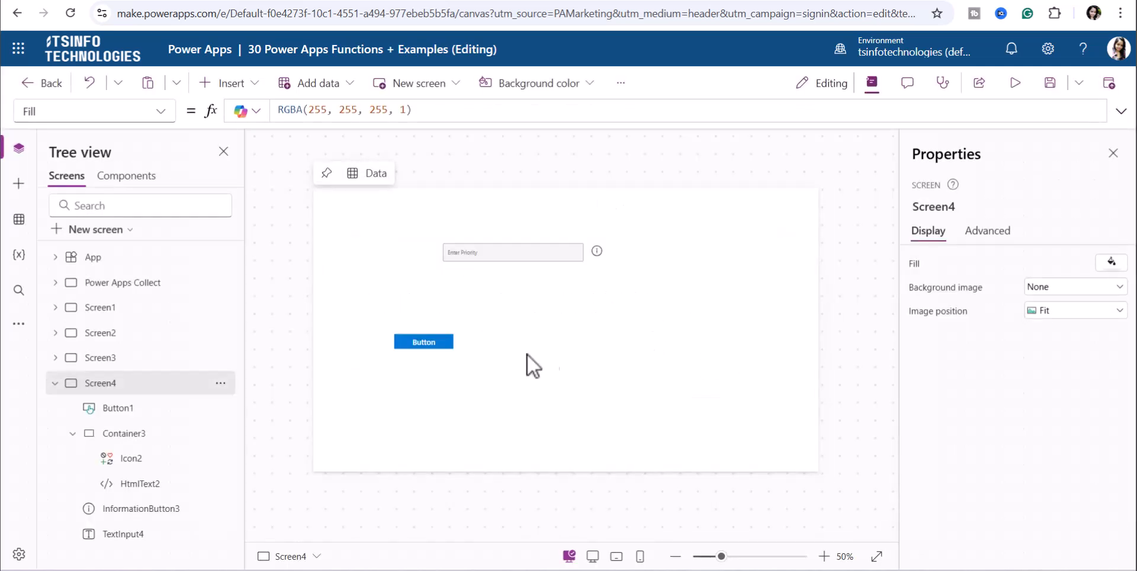
Examine which hover properties the button offers, such as HoverBorderColor, HoverColor and HoverFill
{"action": "left_click", "coordinate": [404, 339]}
{"action": "left_click", "coordinate": [159, 113]}
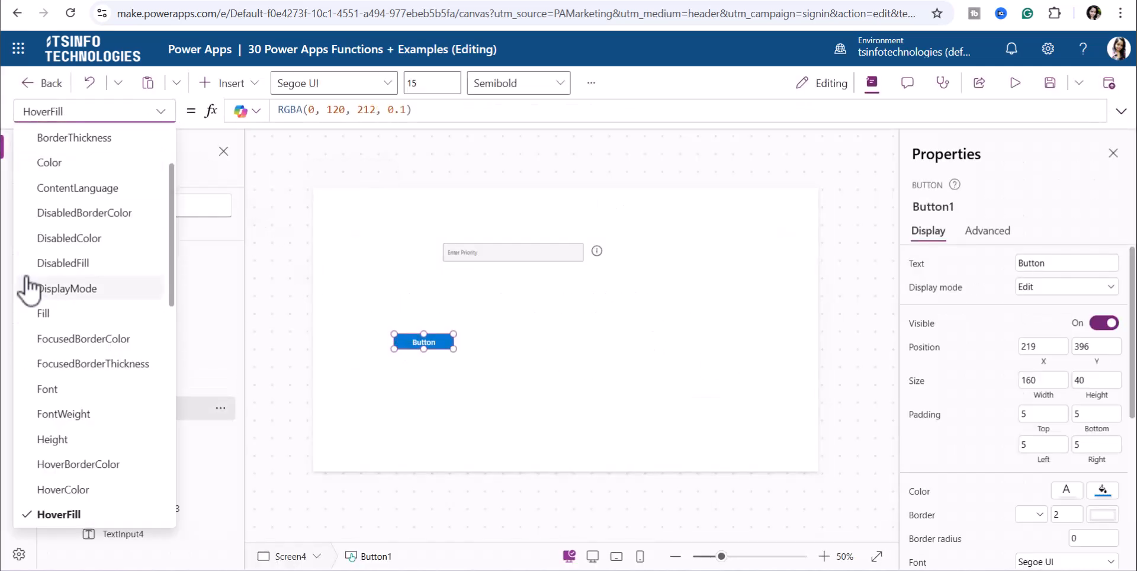
{"action": "scroll", "coordinate": [56, 362], "scroll_direction": "down", "scroll_amount": 3}
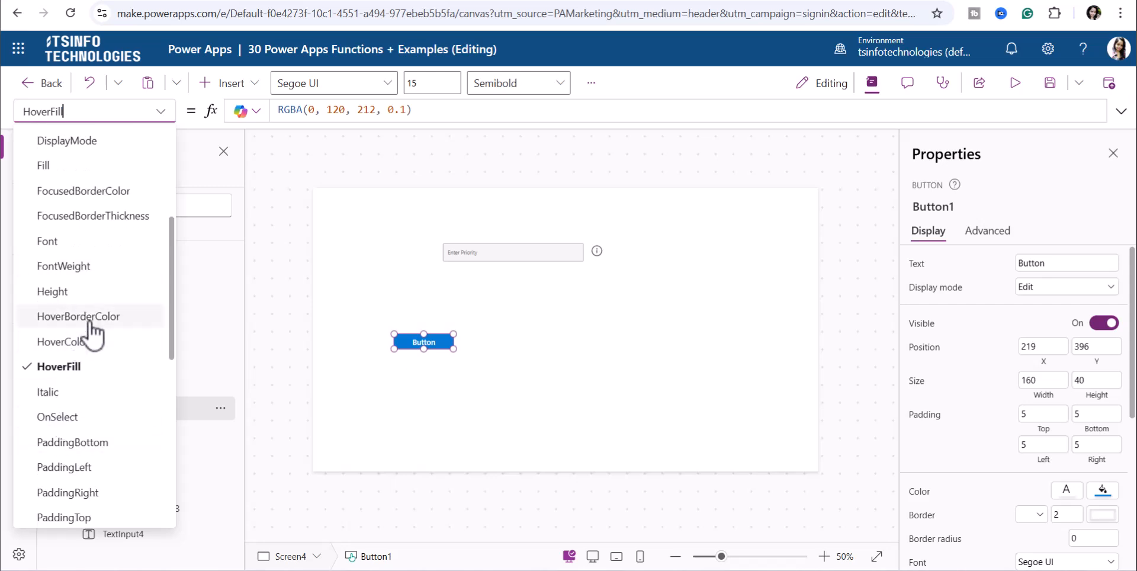
{"action": "left_click", "coordinate": [571, 350]}
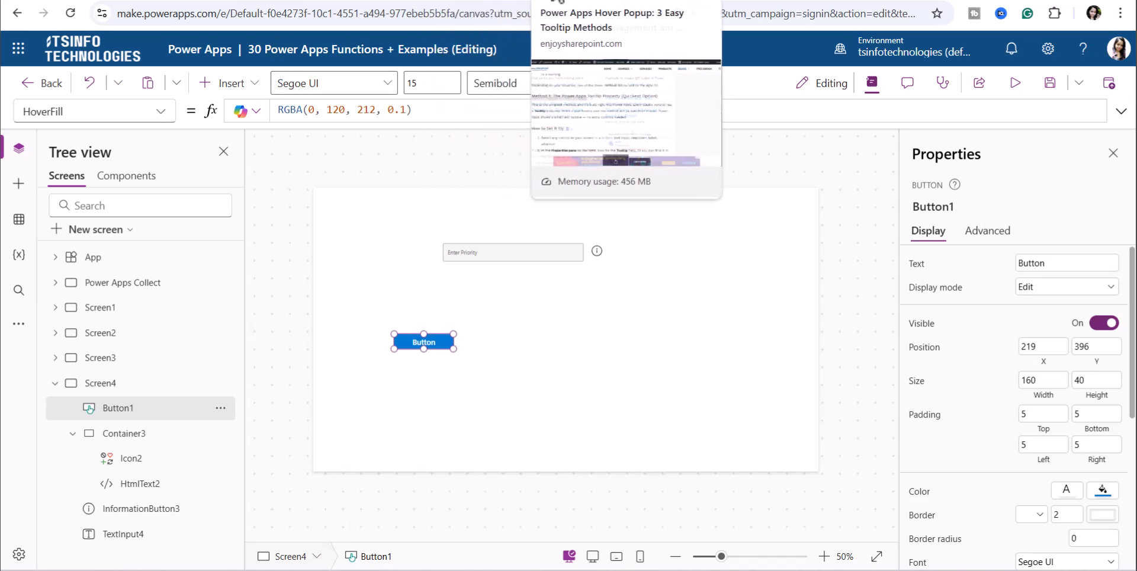
Switch to the enjoysharepoint.com article on Power Apps hover popups and examine its address, introduction and tooltip methods
{"action": "left_click", "coordinate": [556, 2]}
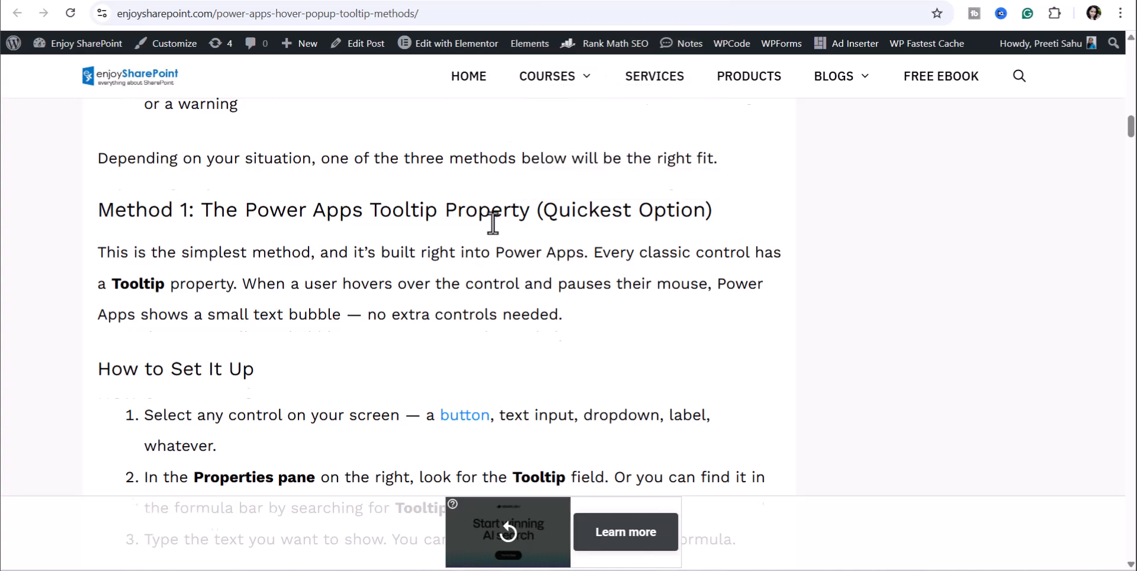
{"action": "scroll", "coordinate": [494, 243], "scroll_direction": "up", "scroll_amount": 15}
{"action": "left_click", "coordinate": [467, 12]}
{"action": "left_click_drag", "start_coordinate": [466, 12], "coordinate": [107, 13]}
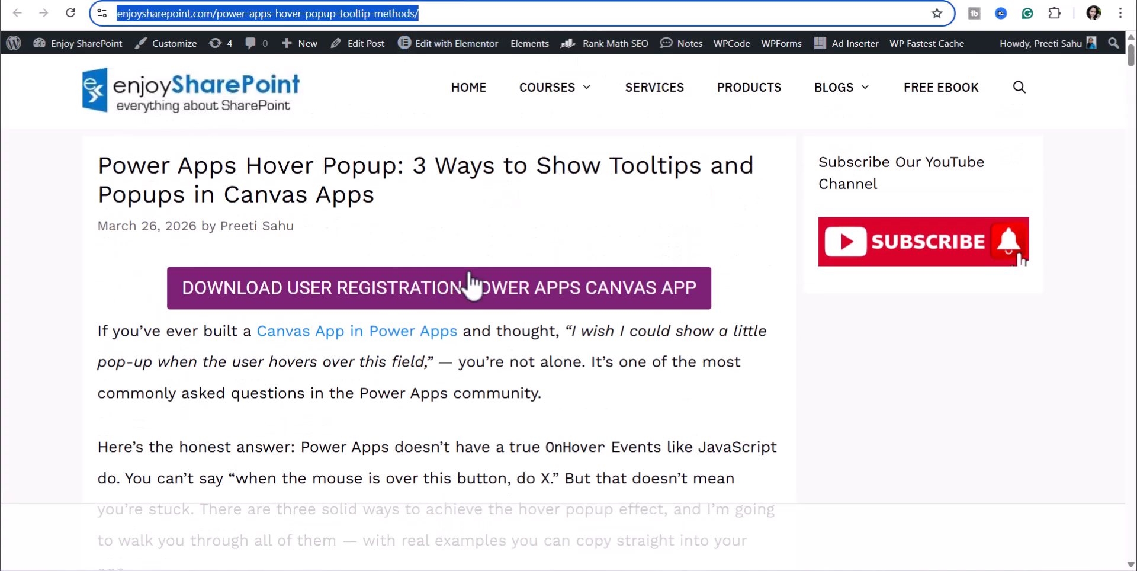
{"action": "scroll", "coordinate": [616, 439], "scroll_direction": "down", "scroll_amount": 5}
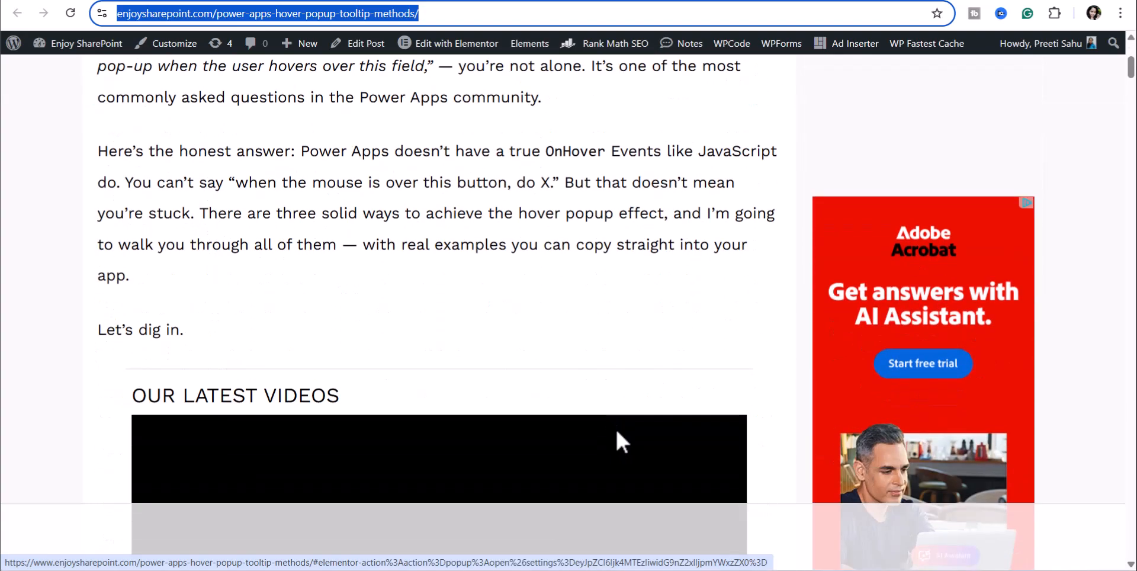
{"action": "scroll", "coordinate": [616, 433], "scroll_direction": "up", "scroll_amount": 4}
{"action": "scroll", "coordinate": [464, 313], "scroll_direction": "down", "scroll_amount": 2}
{"action": "scroll", "coordinate": [460, 290], "scroll_direction": "down", "scroll_amount": 15}
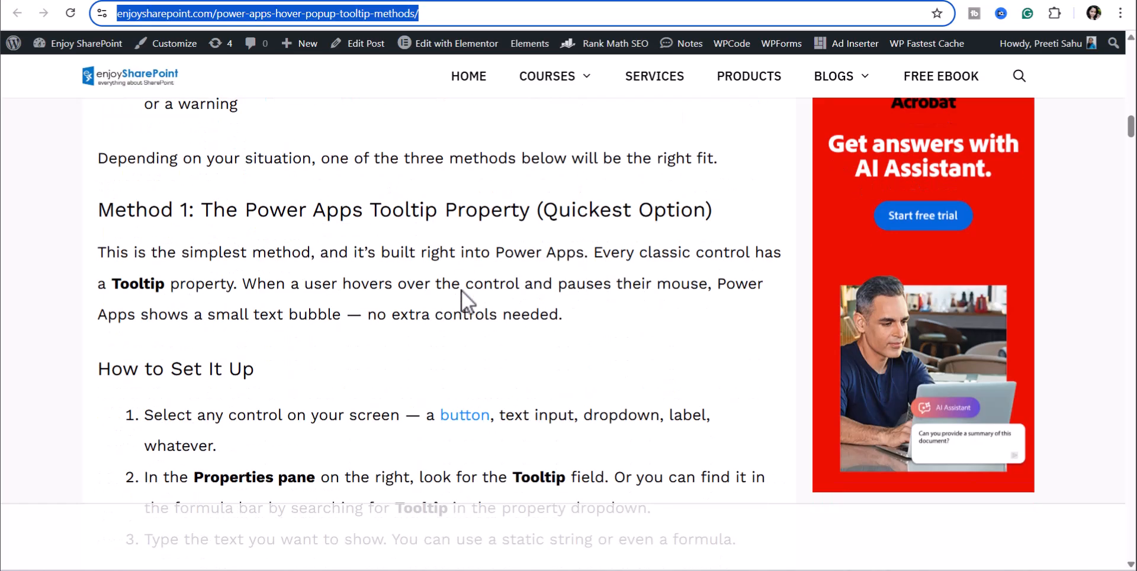
{"action": "scroll", "coordinate": [461, 290], "scroll_direction": "down", "scroll_amount": 15}
{"action": "scroll", "coordinate": [461, 290], "scroll_direction": "down", "scroll_amount": 10}
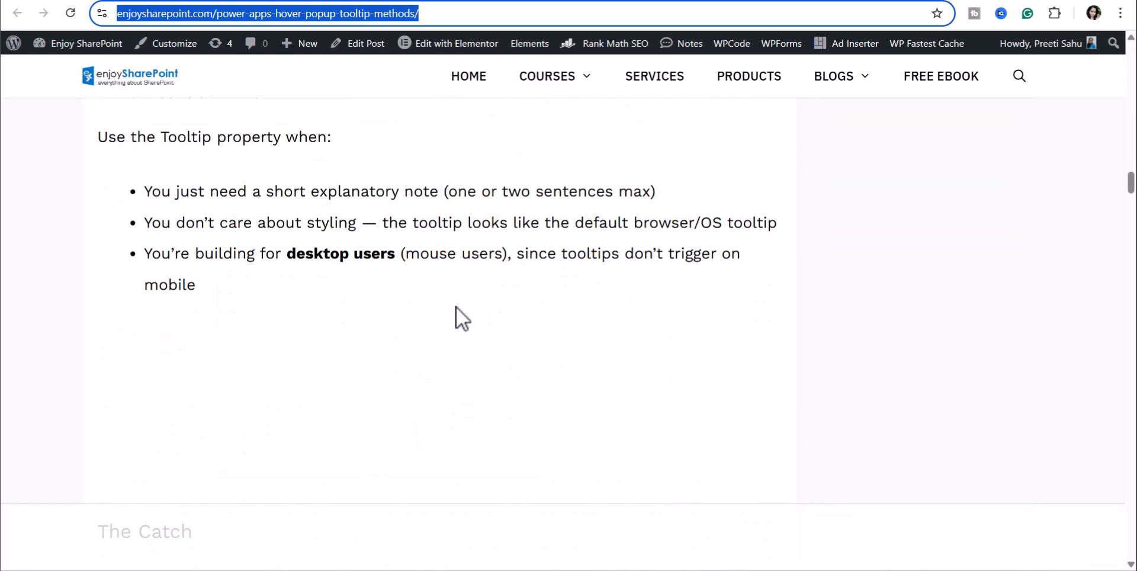
{"action": "scroll", "coordinate": [456, 307], "scroll_direction": "down", "scroll_amount": 7}
{"action": "scroll", "coordinate": [456, 307], "scroll_direction": "down", "scroll_amount": 10}
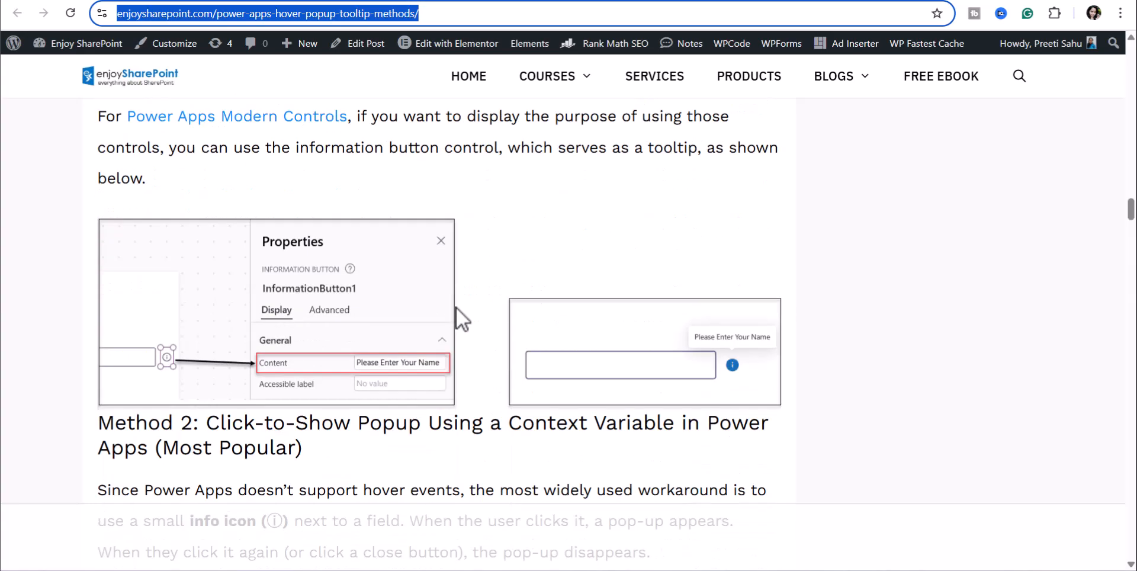
{"action": "scroll", "coordinate": [456, 308], "scroll_direction": "down", "scroll_amount": 6}
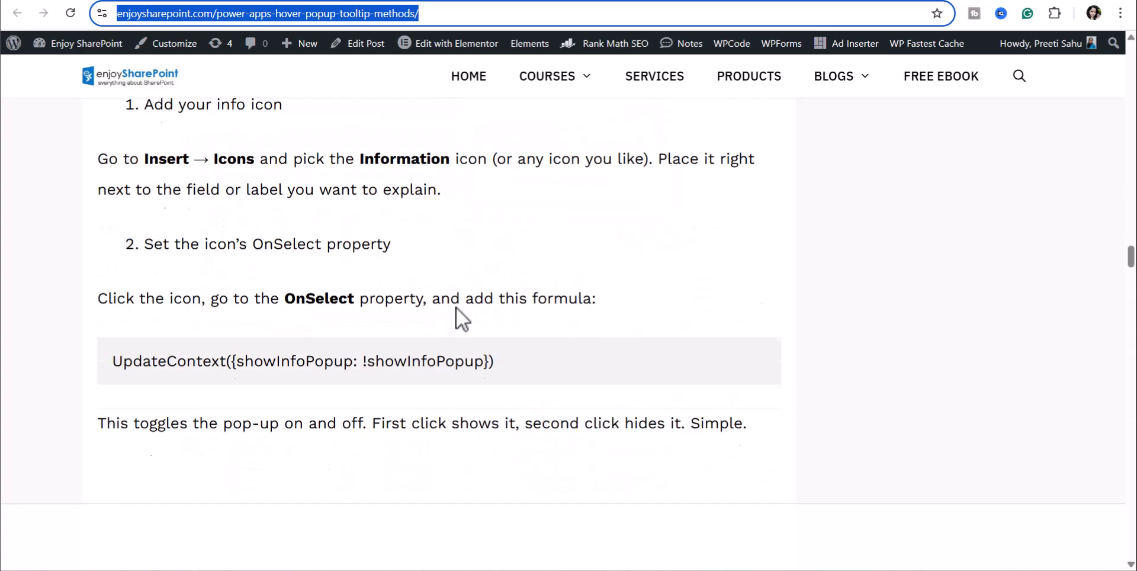